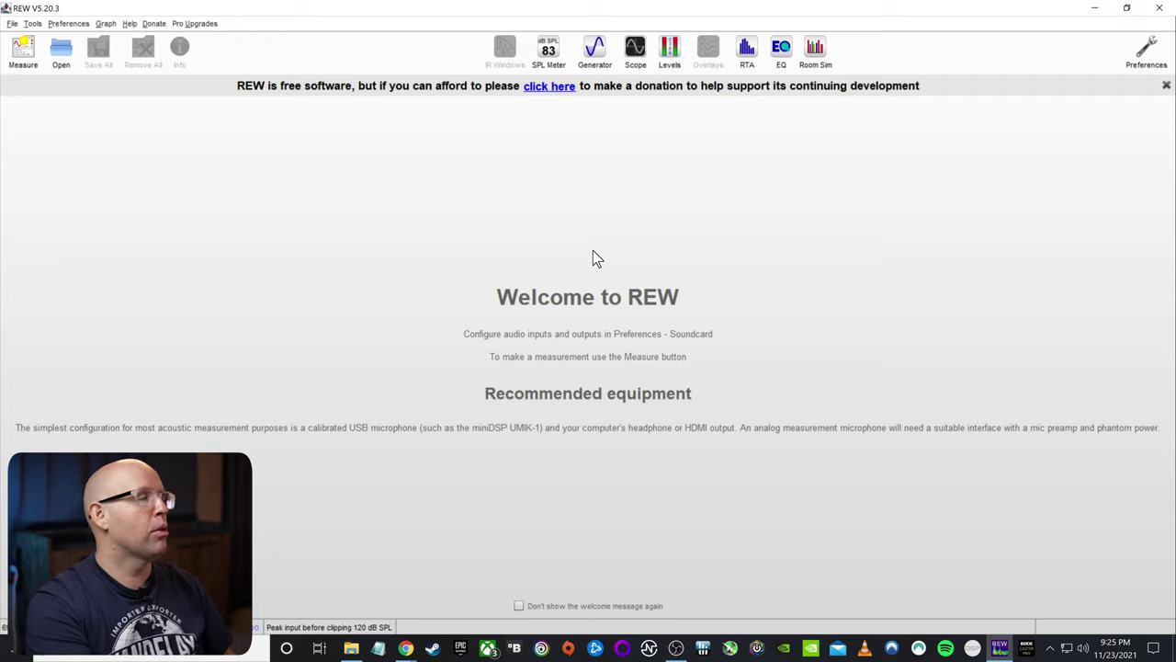
Set the soundcard to Java drivers, DENON-AVR output and Umik-1 microphone input.
click(73, 26)
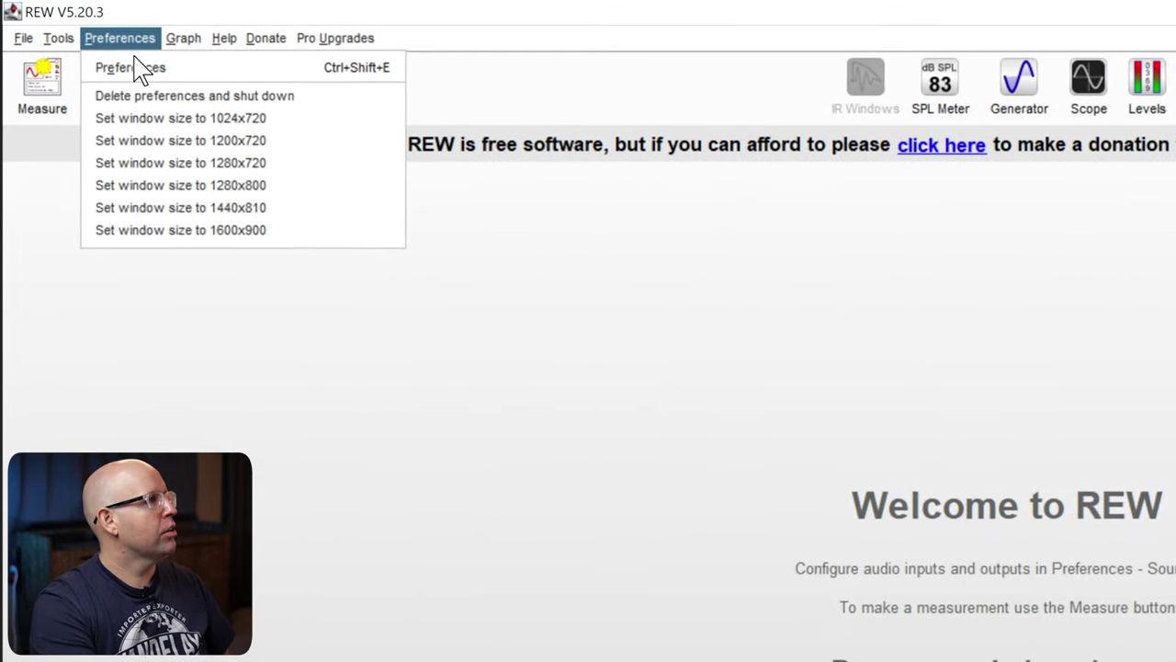
click(134, 68)
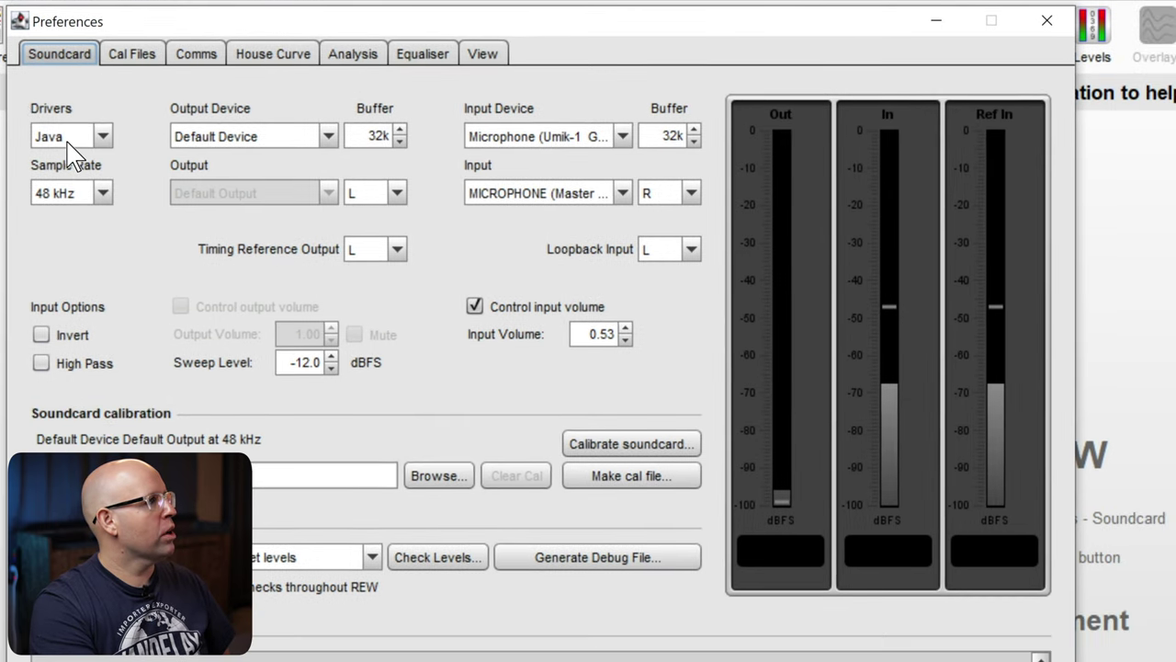
click(101, 136)
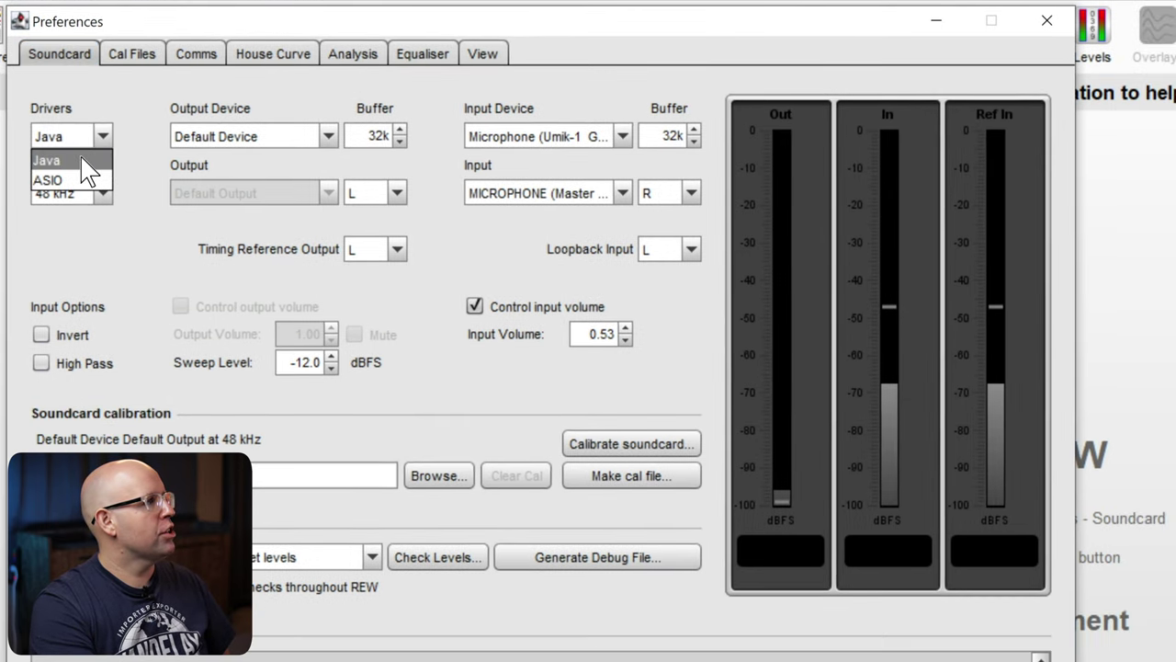
click(81, 158)
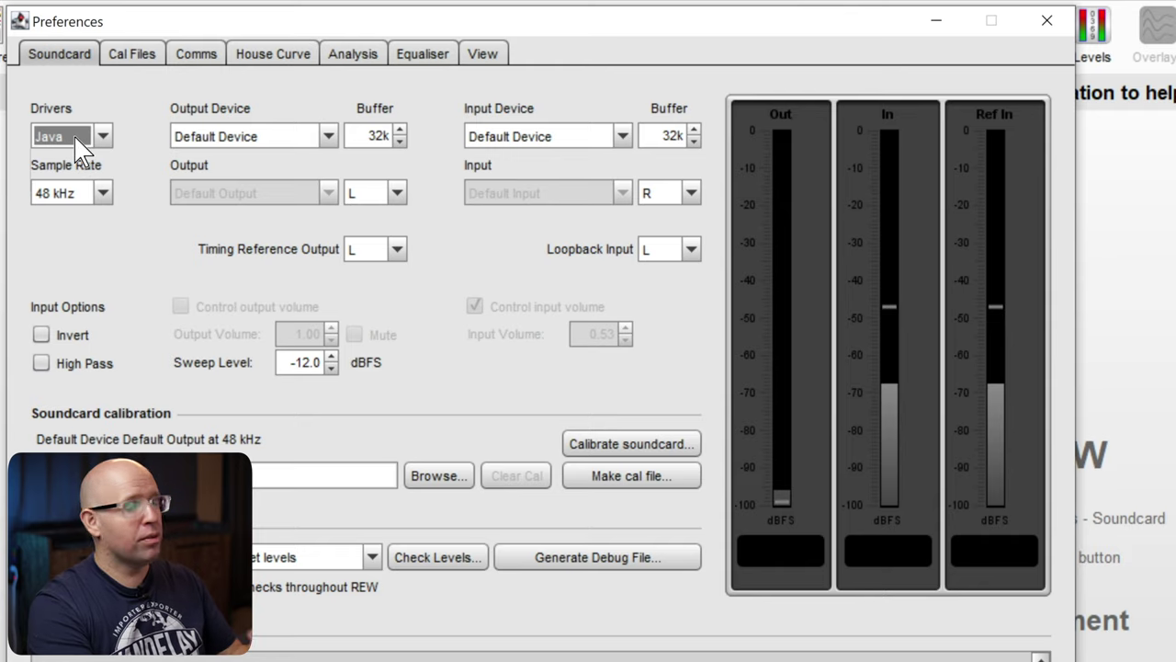
click(249, 135)
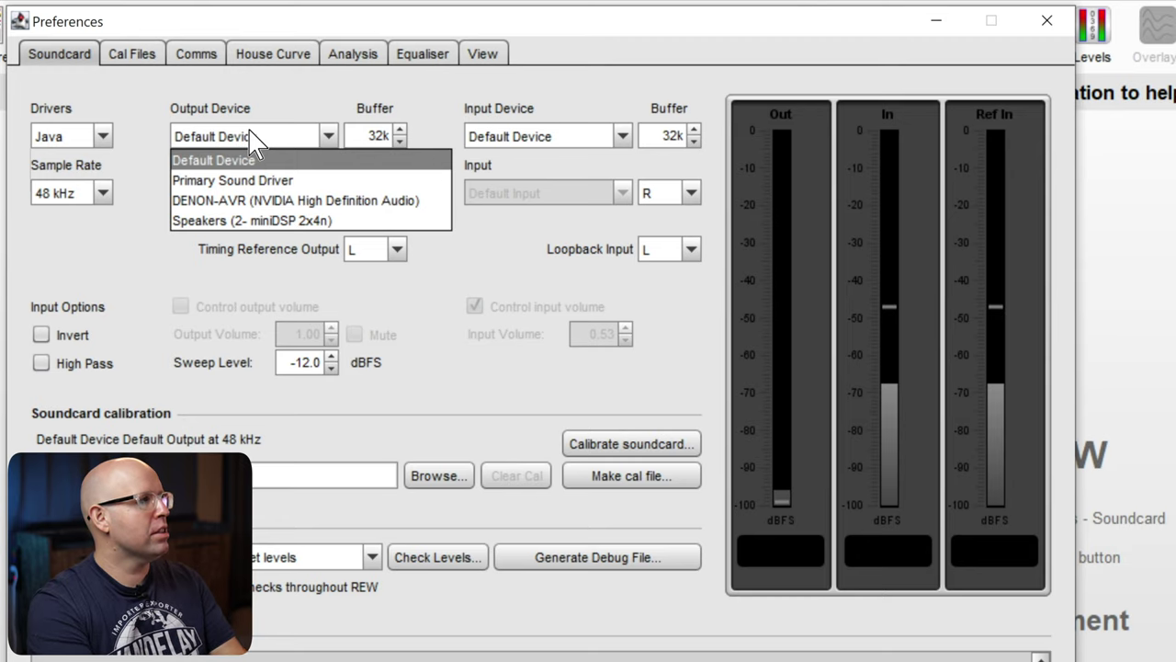
click(296, 200)
click(501, 137)
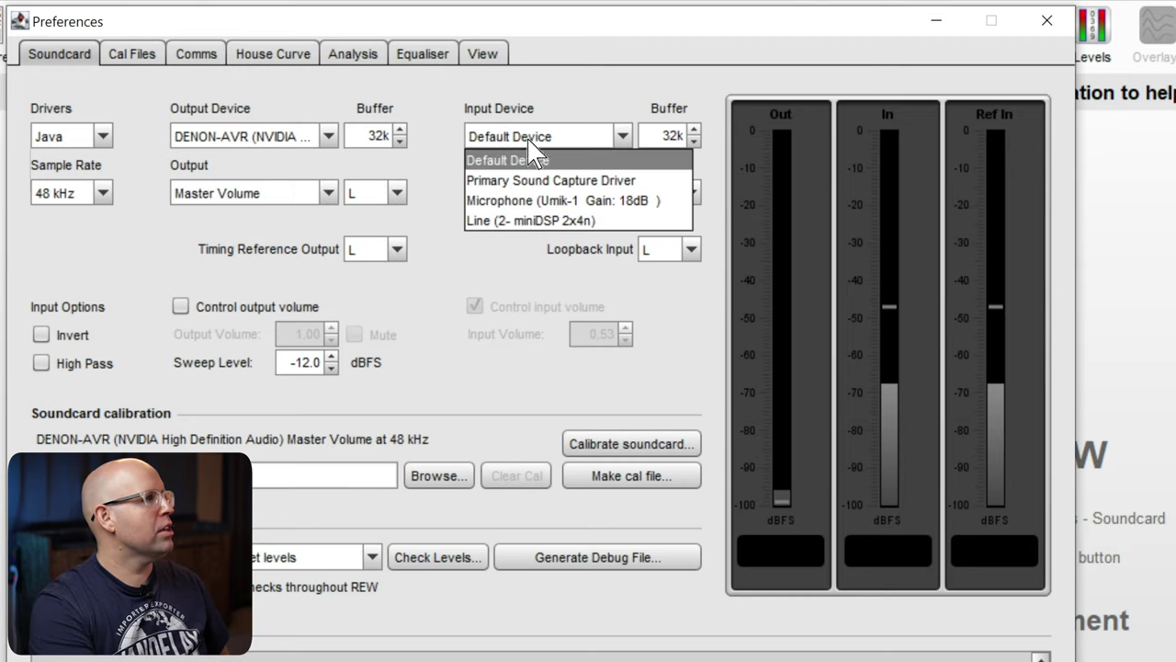
click(625, 200)
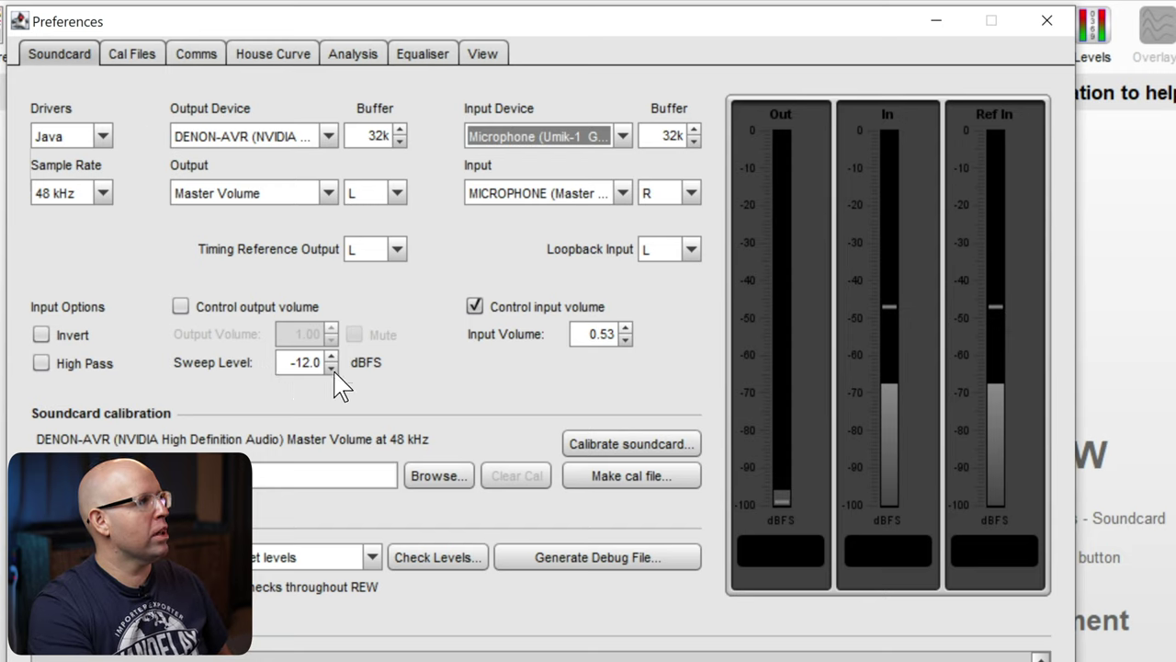
Select the -12.0 sweep level value and move to the Cal Files page.
click(295, 365)
drag(295, 364, 354, 376)
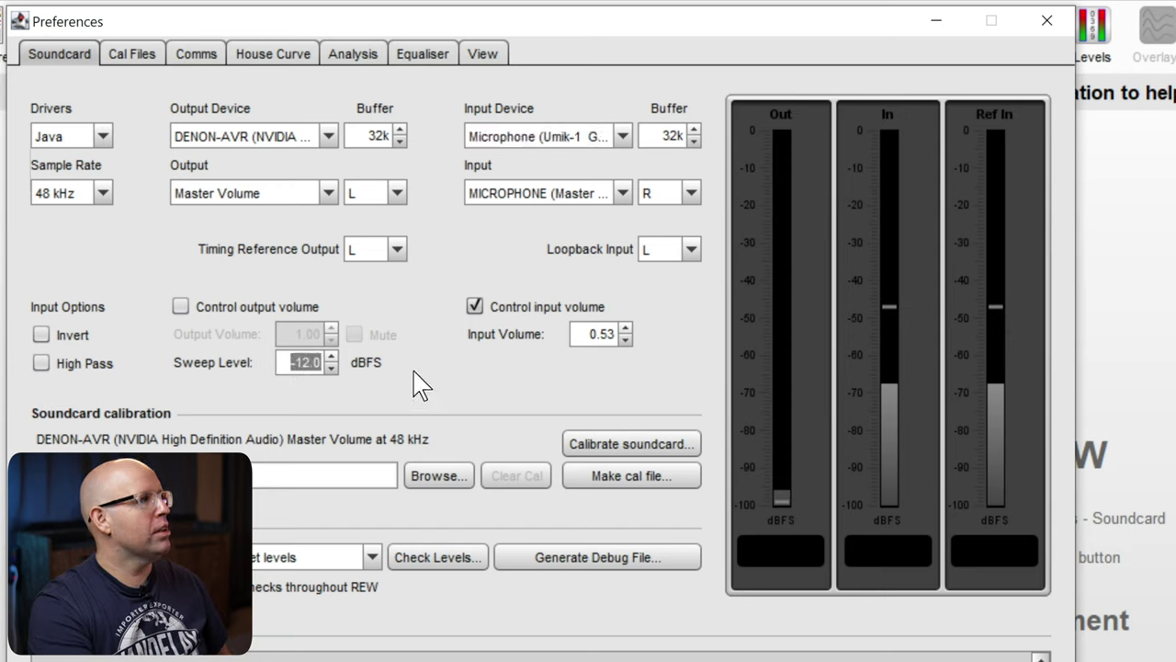
click(138, 55)
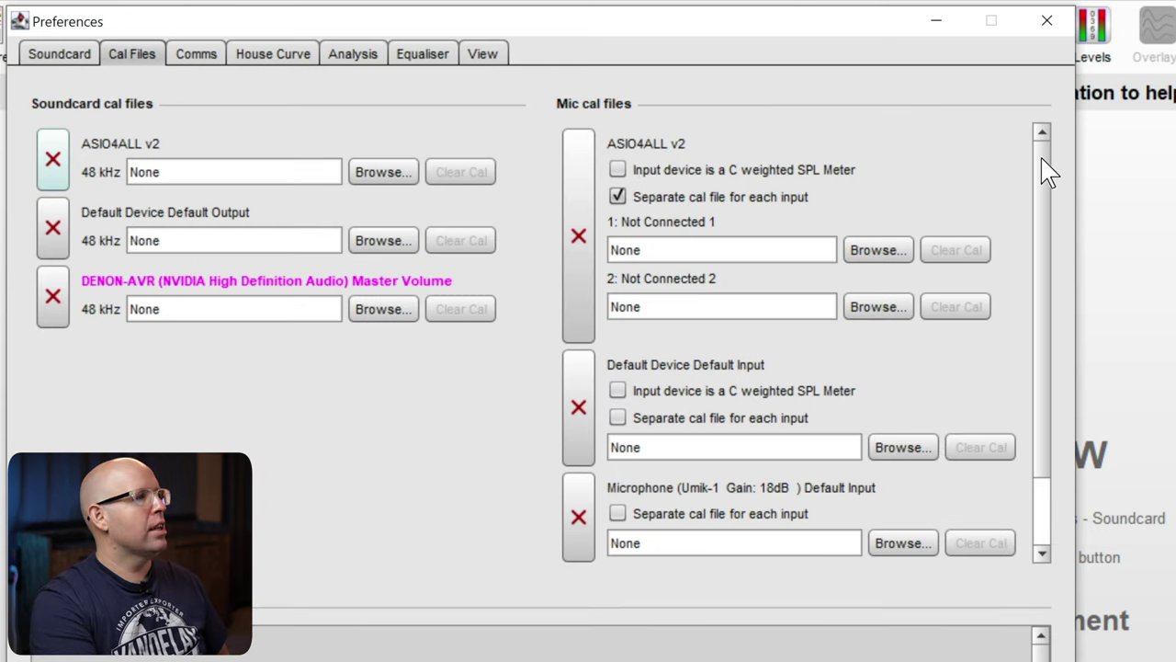
Load 7061731_90deg.txt from the UMIK CAL FILES folder as the Umik-1 mic calibration.
drag(1045, 170, 1084, 427)
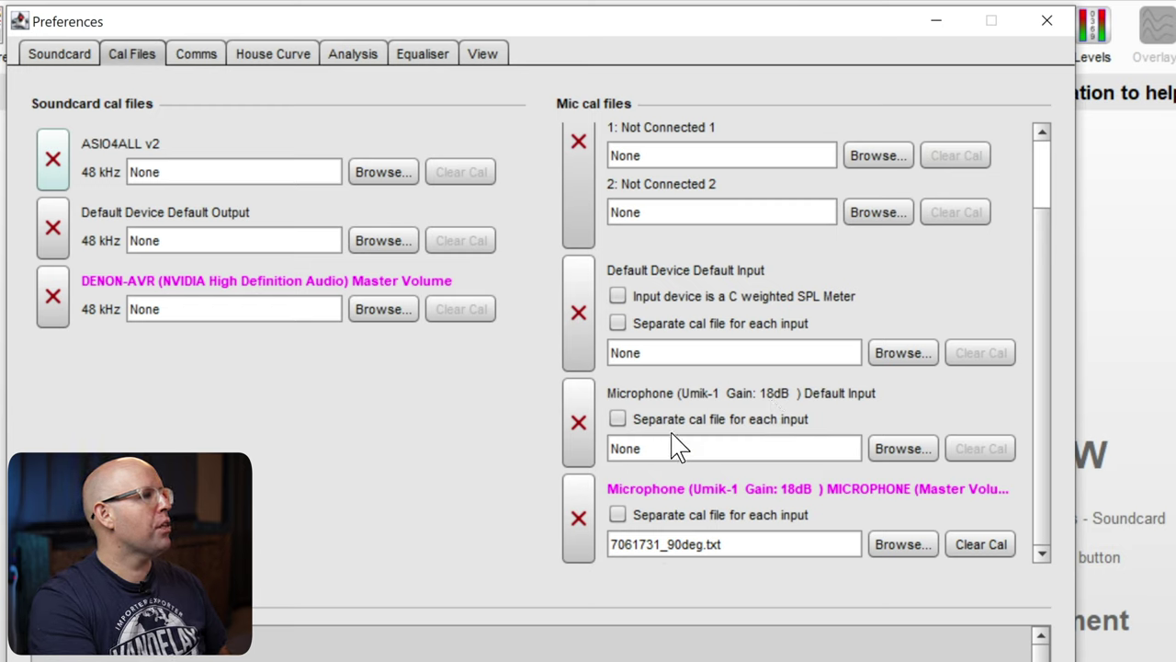
drag(759, 550, 593, 560)
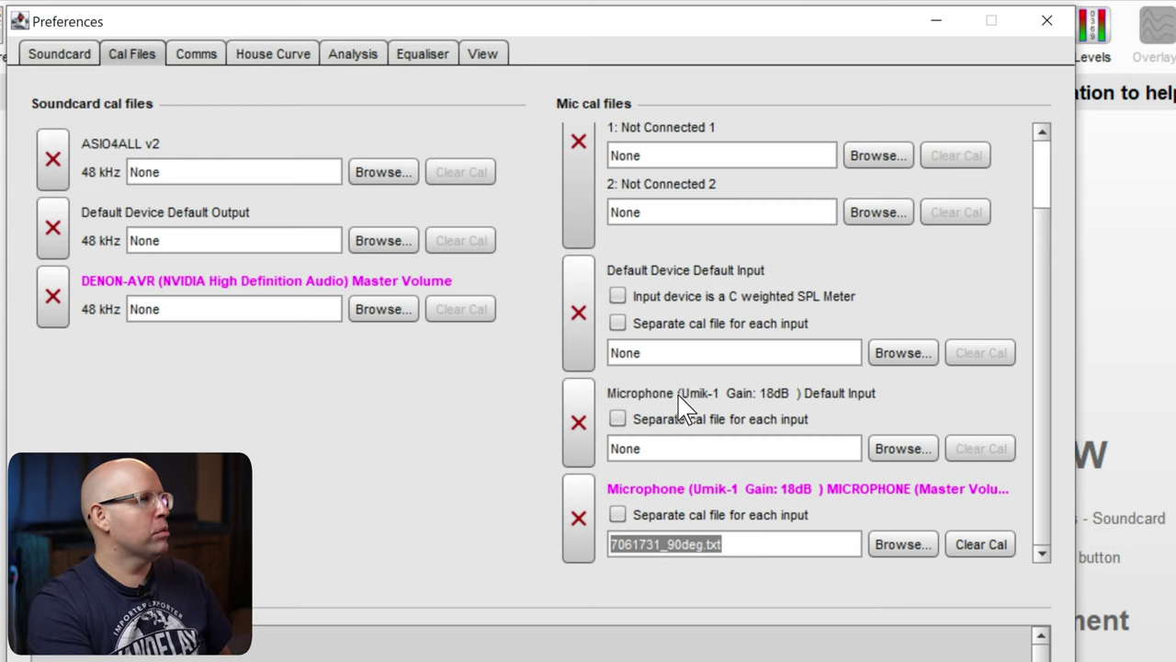
click(918, 452)
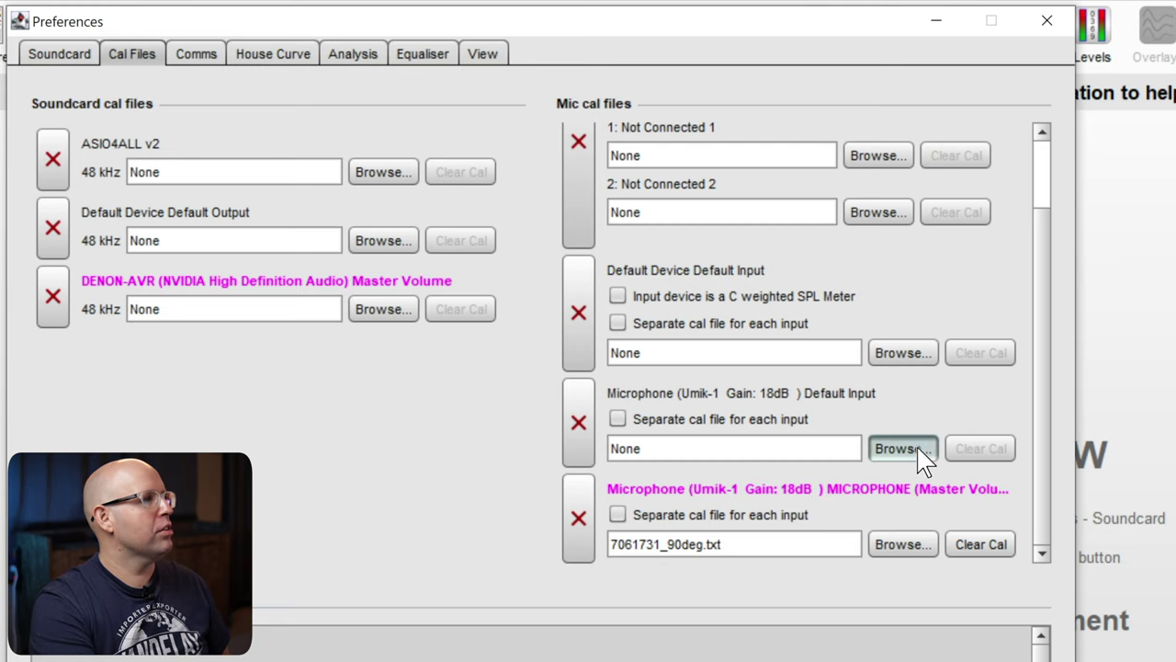
click(1107, 188)
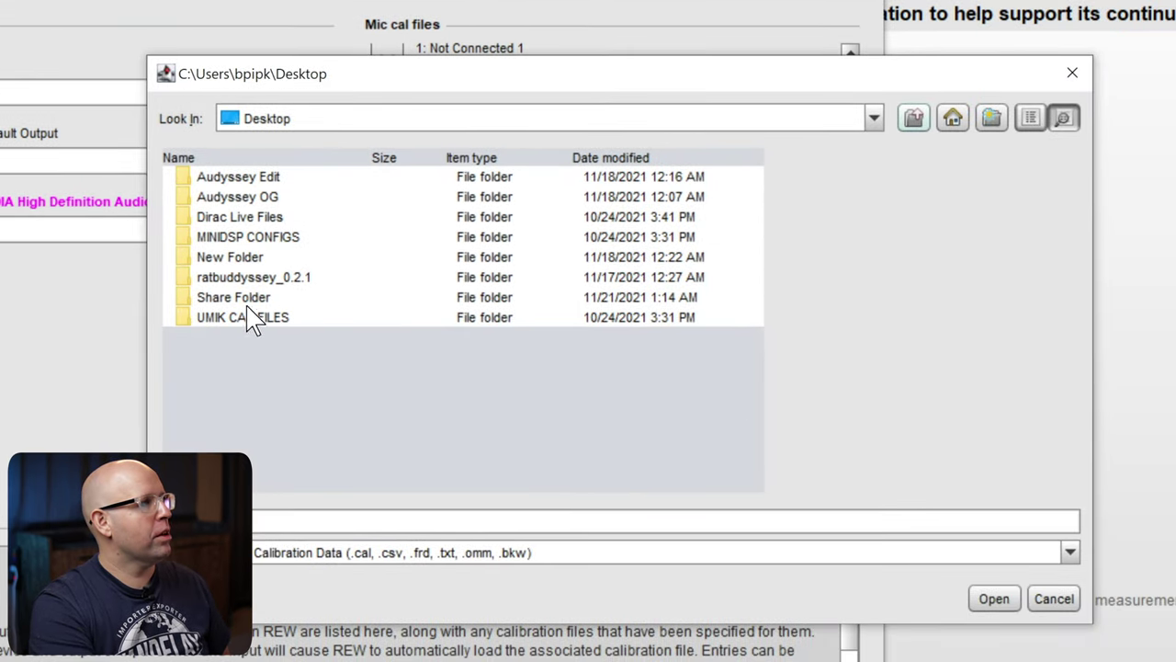
click(246, 322)
double_click(247, 321)
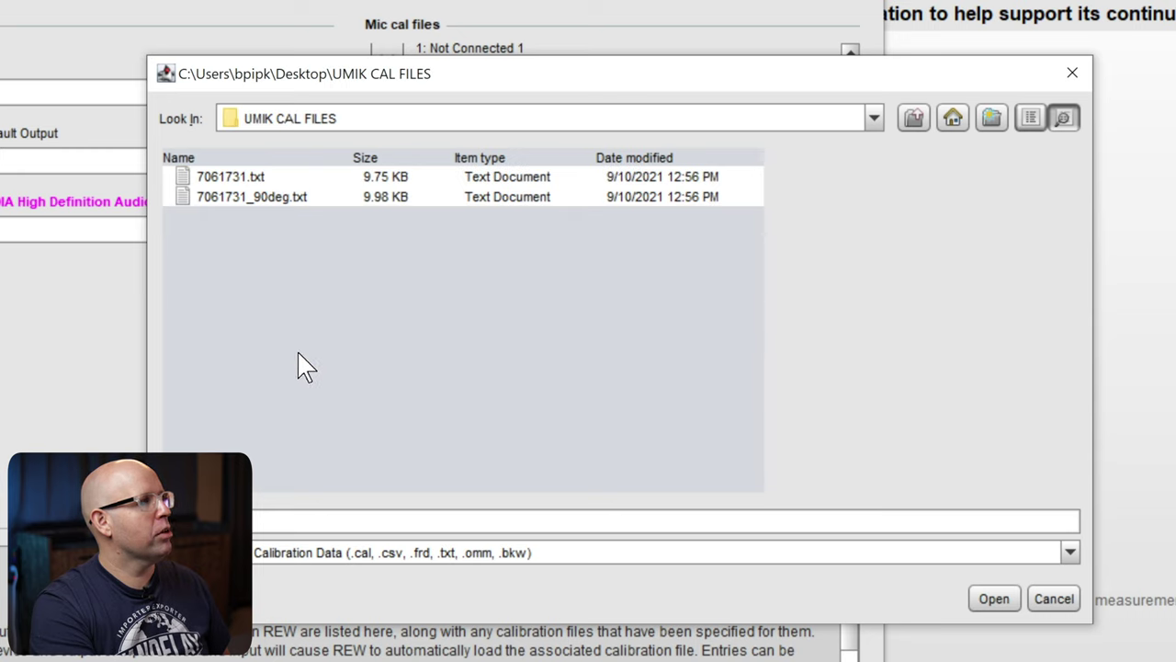
click(250, 197)
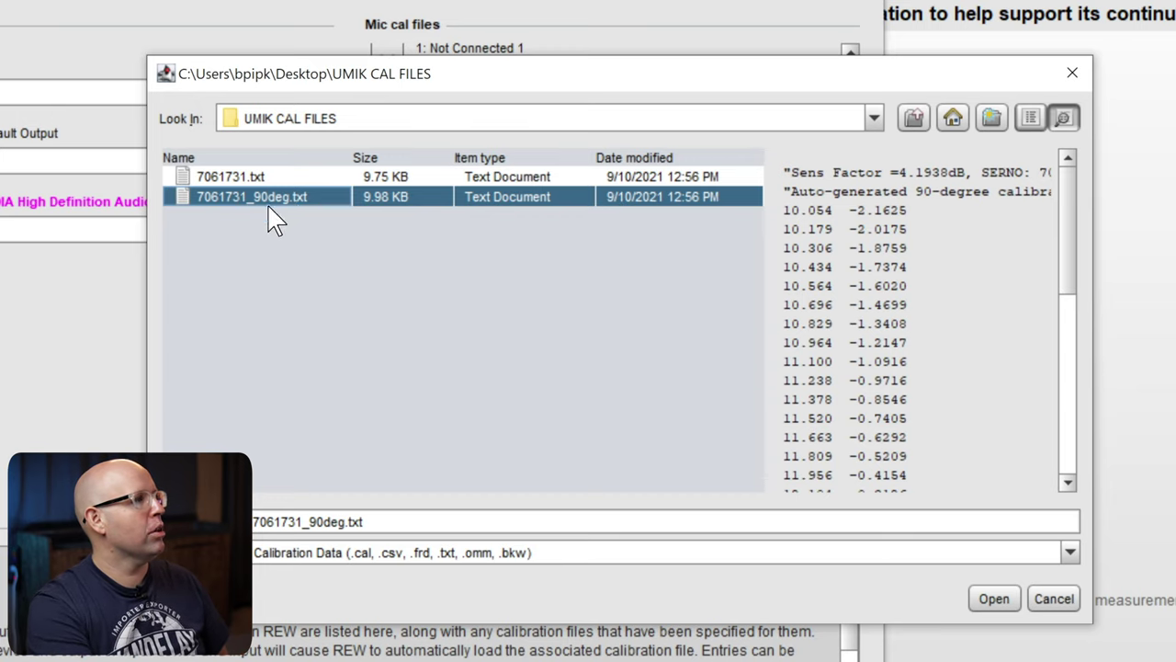
click(994, 598)
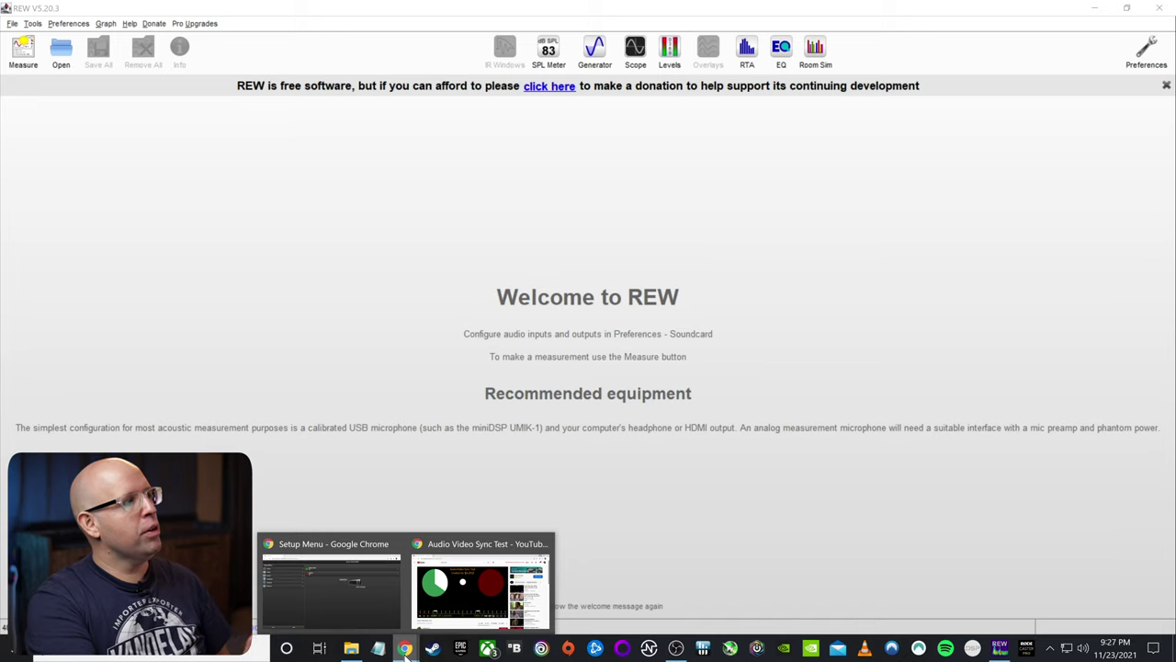
Show the receiver's Audyssey page: MultEQ XT at Reference, Dynamic EQ and Dynamic Volume off.
mouse_move(372, 629)
click(364, 607)
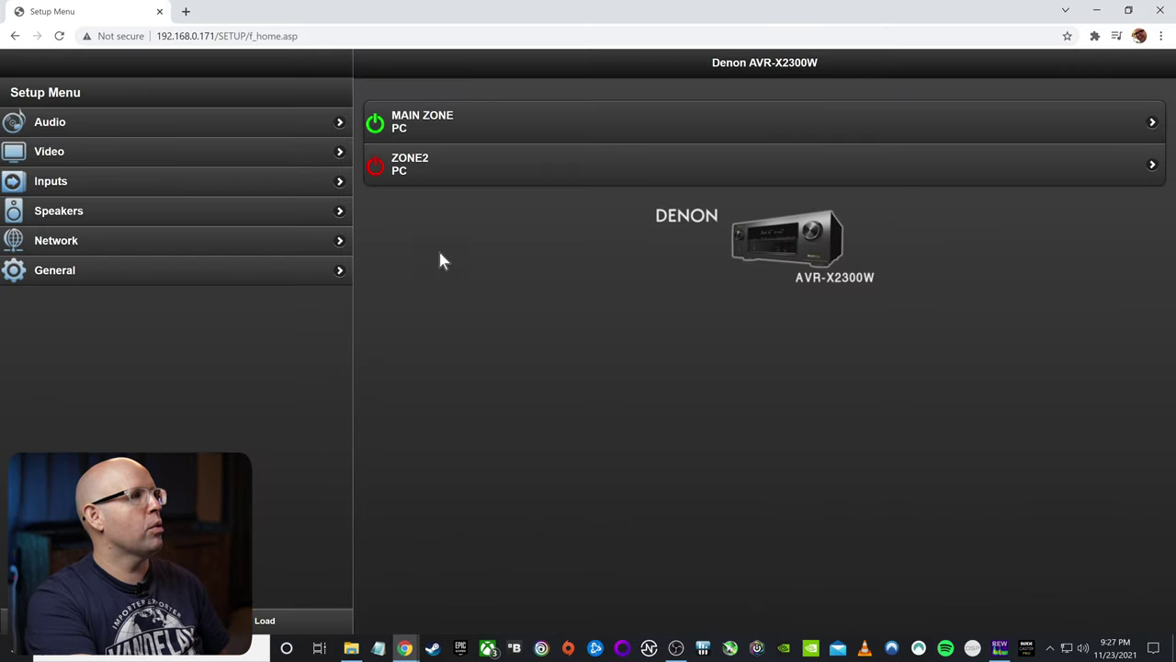
click(481, 118)
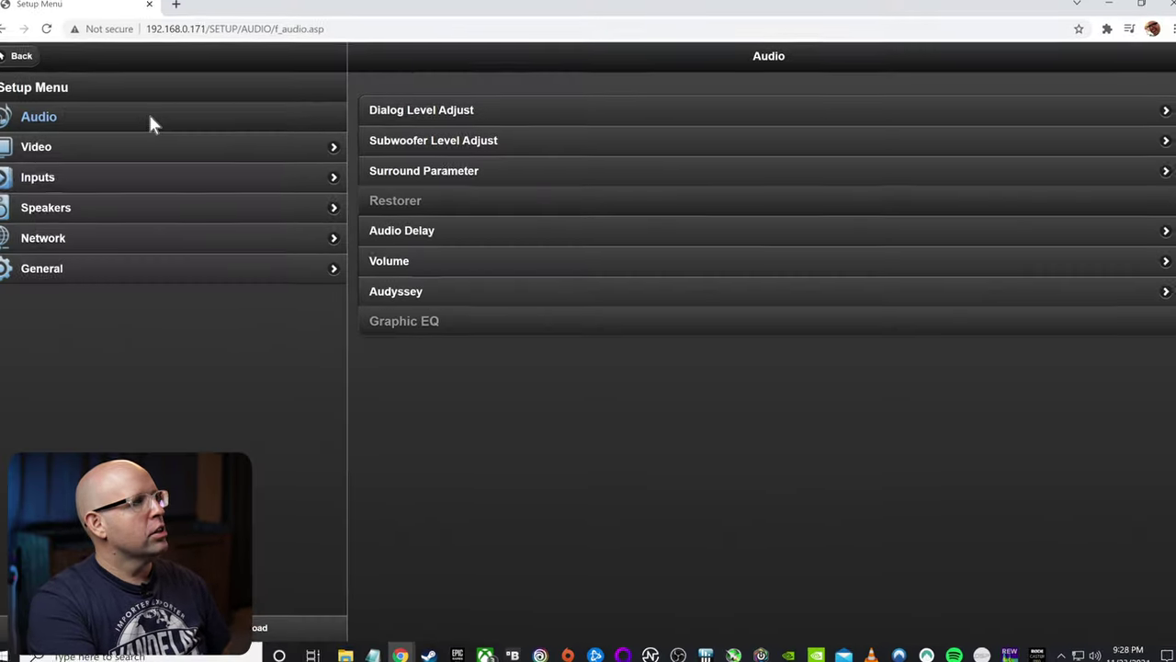
click(441, 296)
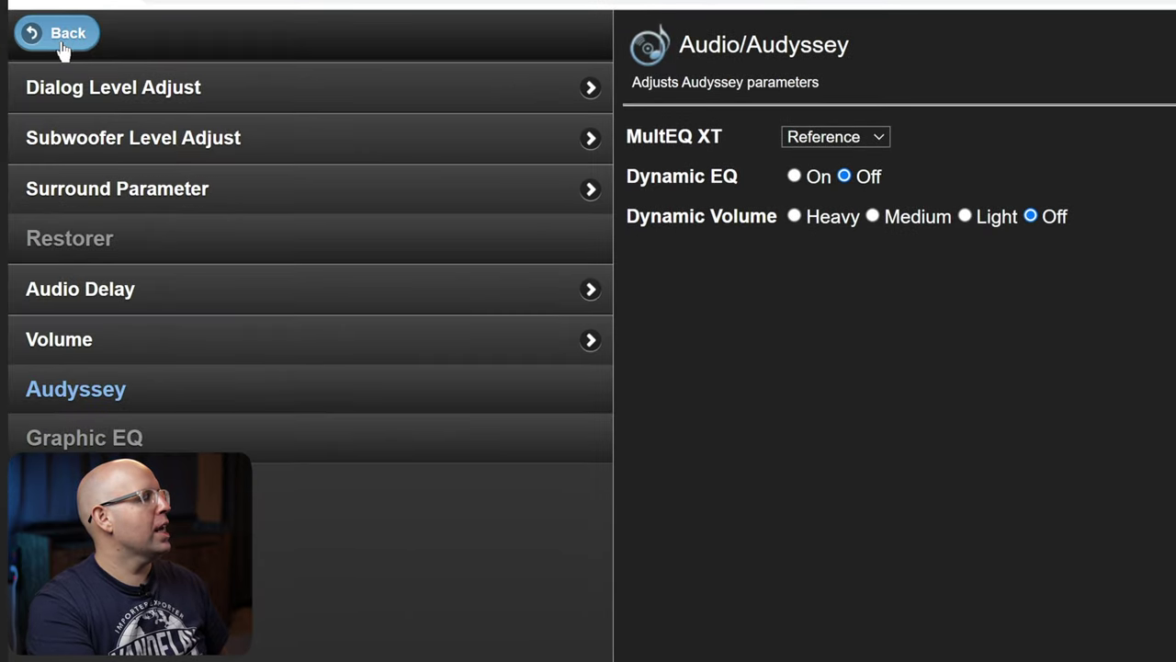
Set the receiver's Front, Center and Surround crossovers to 80Hz.
click(60, 37)
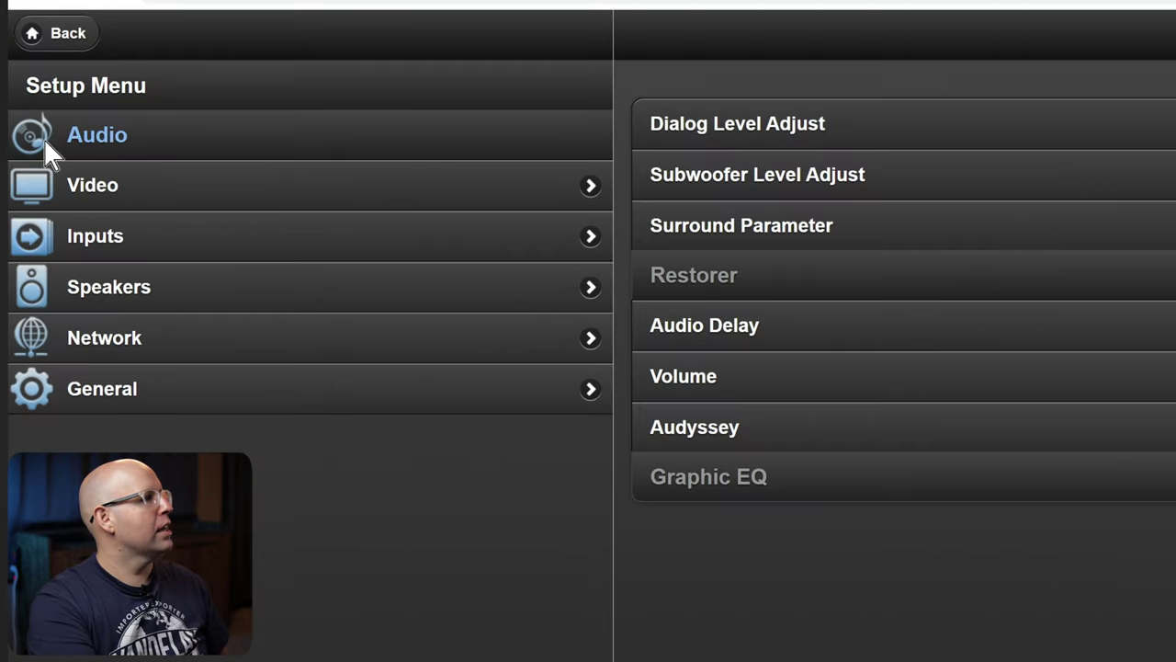
click(165, 300)
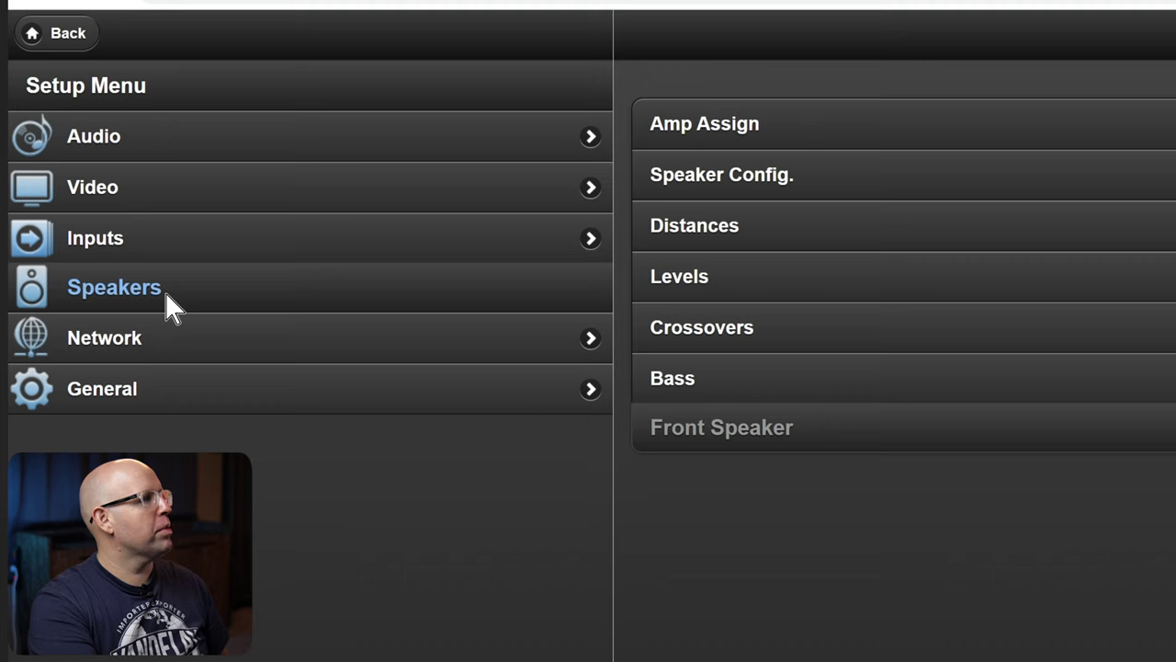
click(785, 327)
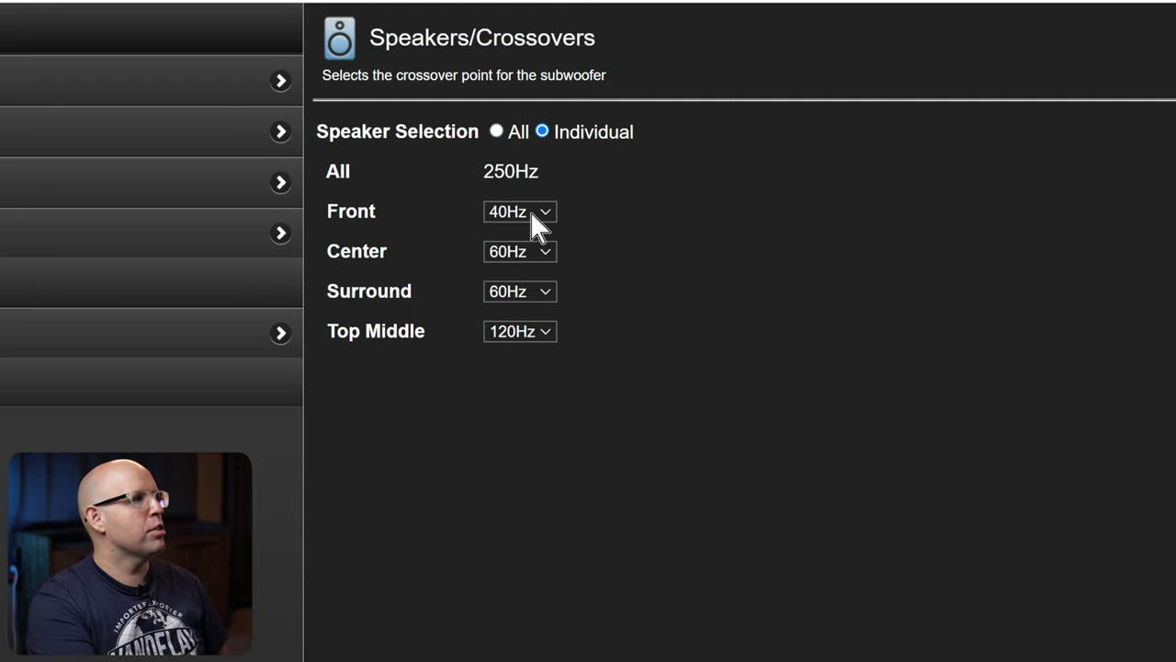
click(531, 213)
click(538, 270)
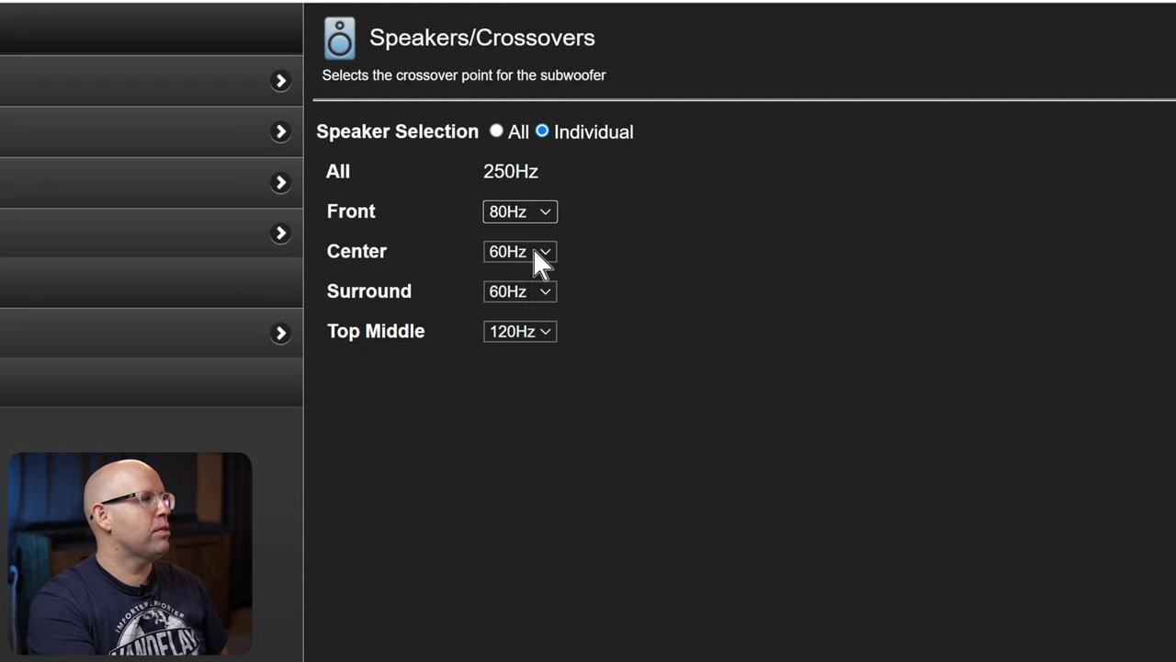
click(534, 250)
click(538, 313)
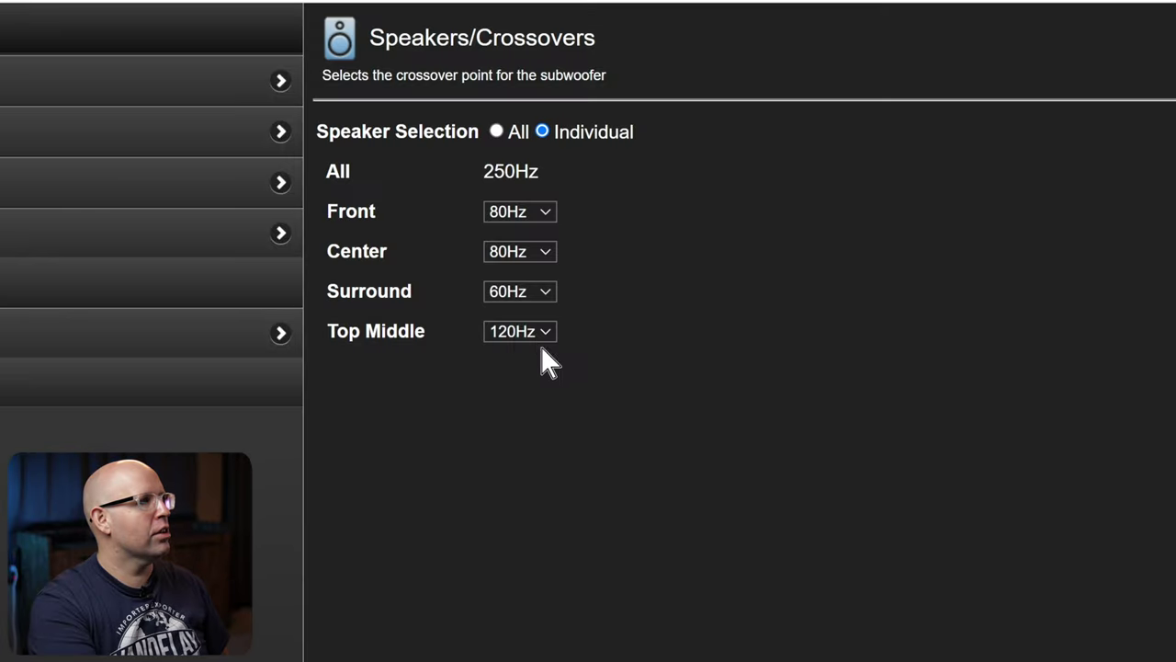
click(536, 291)
click(514, 355)
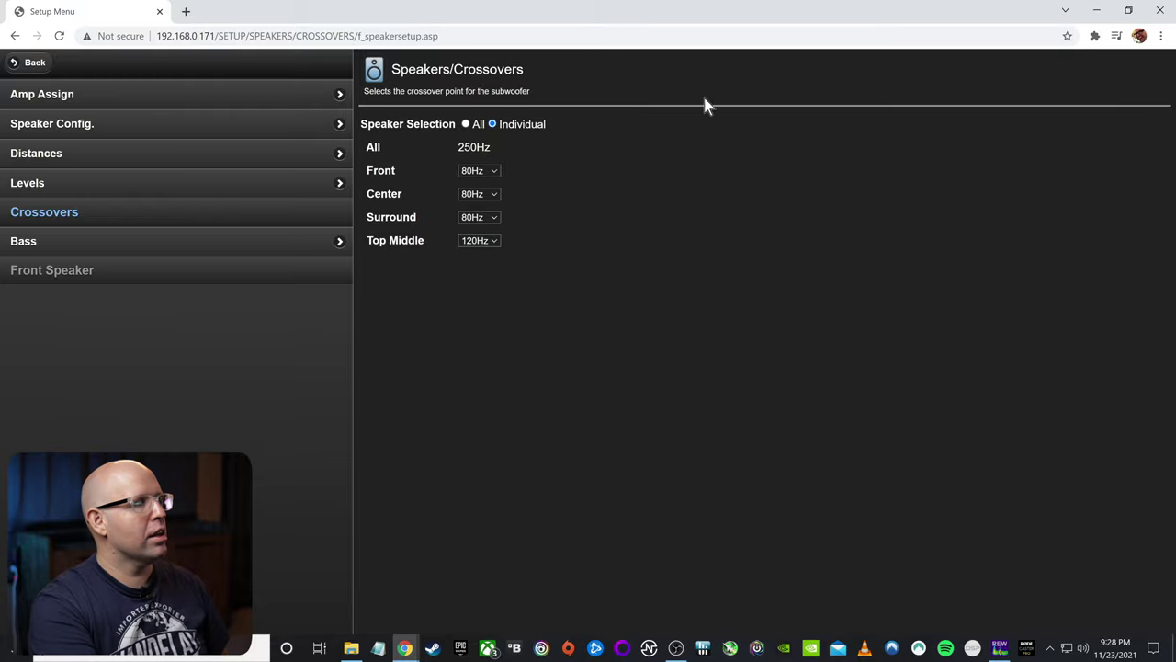
click(351, 648)
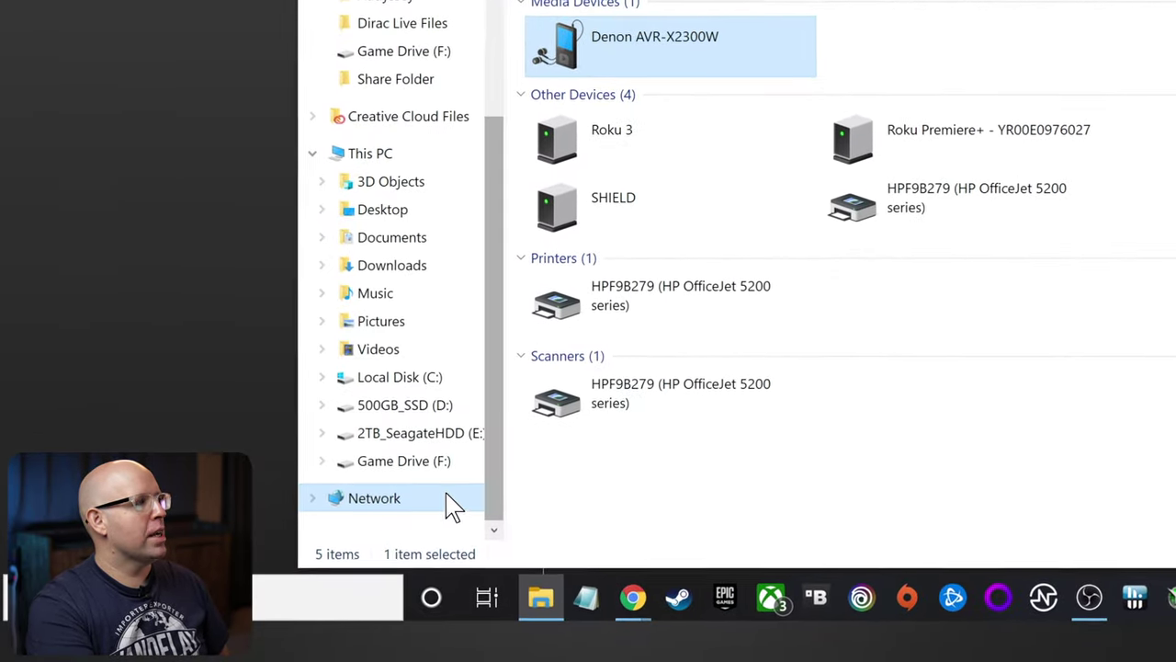
Select the Denon AVR-X2300W in File Explorer's Network view.
click(681, 48)
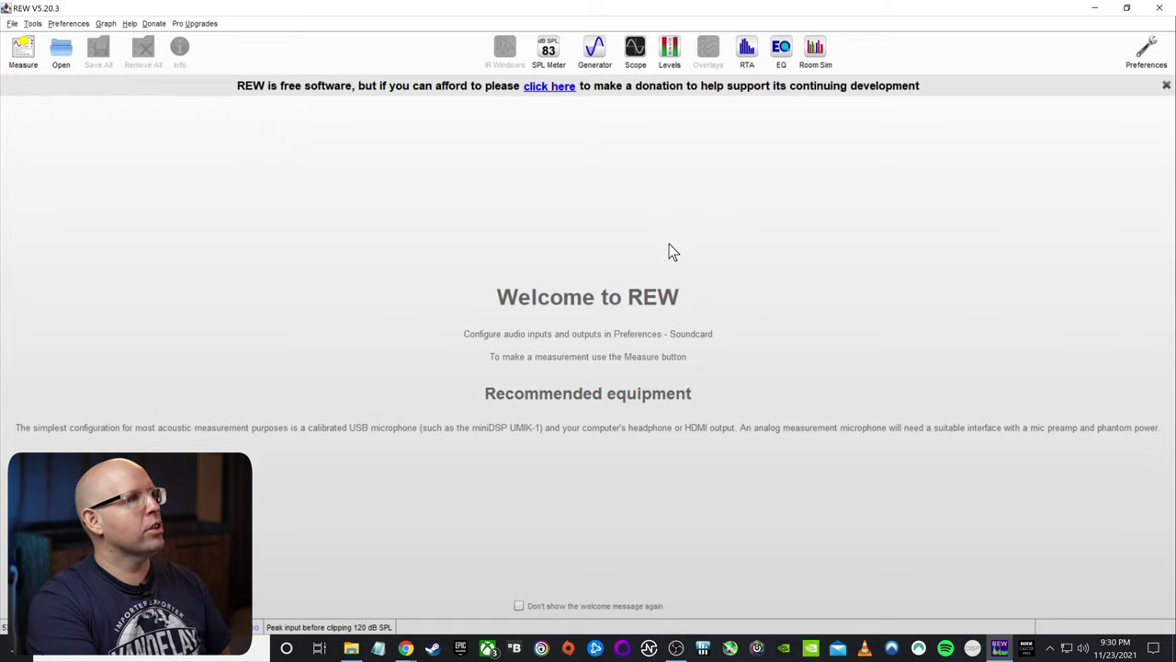
Play pink random Speaker Cal noise on the left channel, with the SPL meter reading about 58 dB.
click(550, 49)
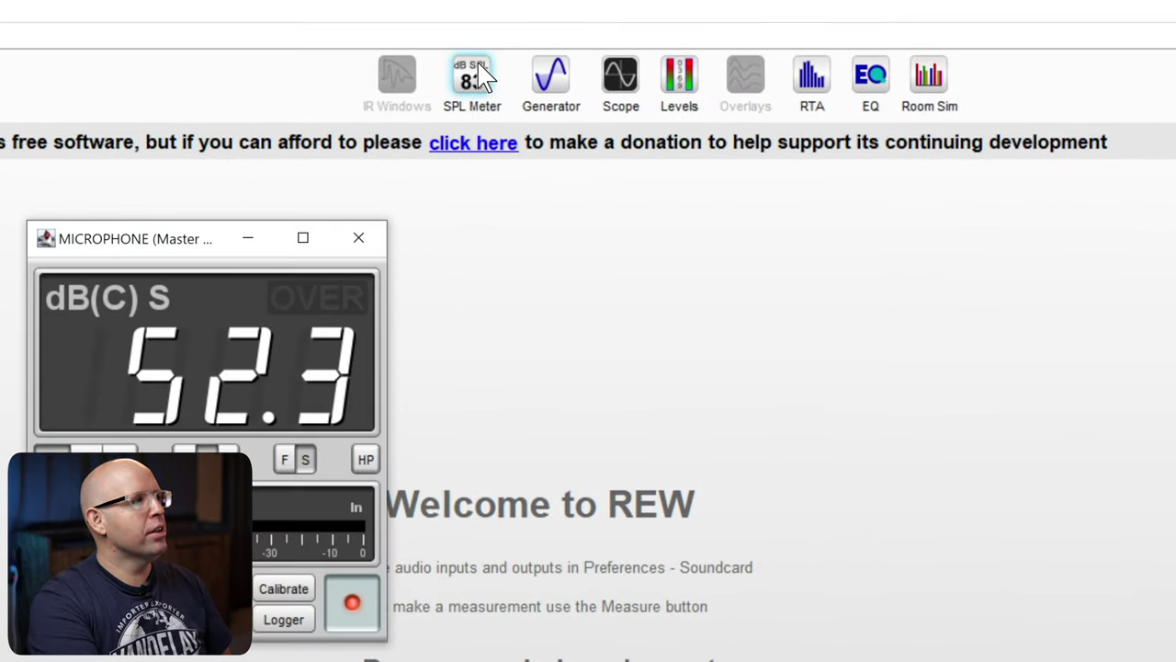
click(563, 99)
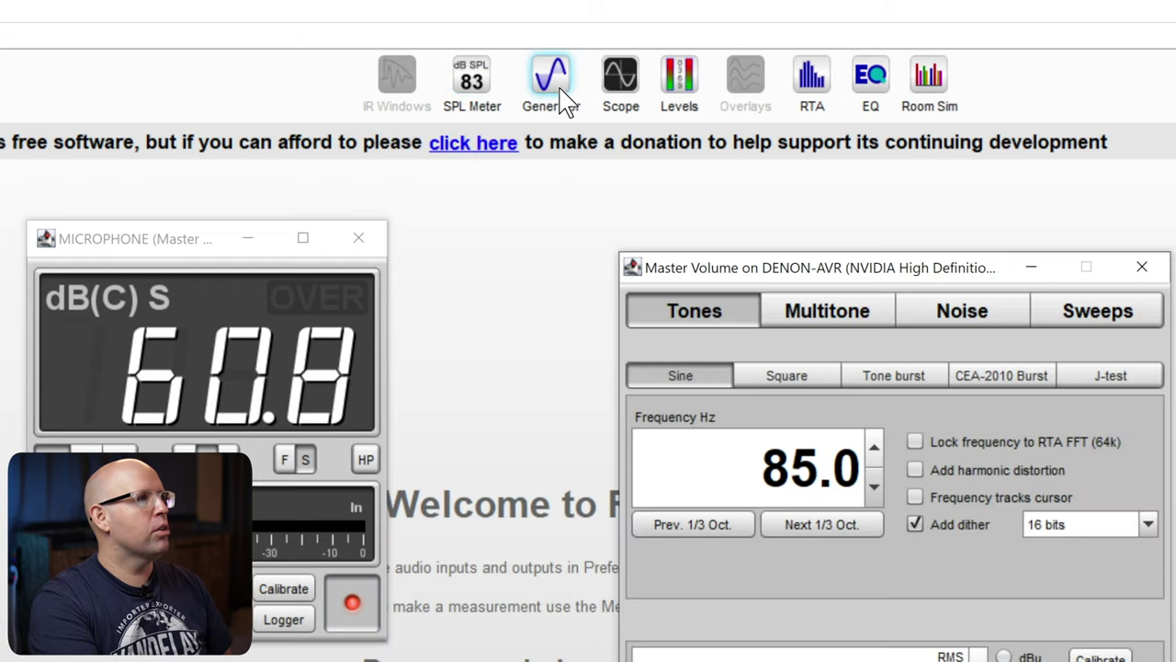
drag(761, 266, 668, 138)
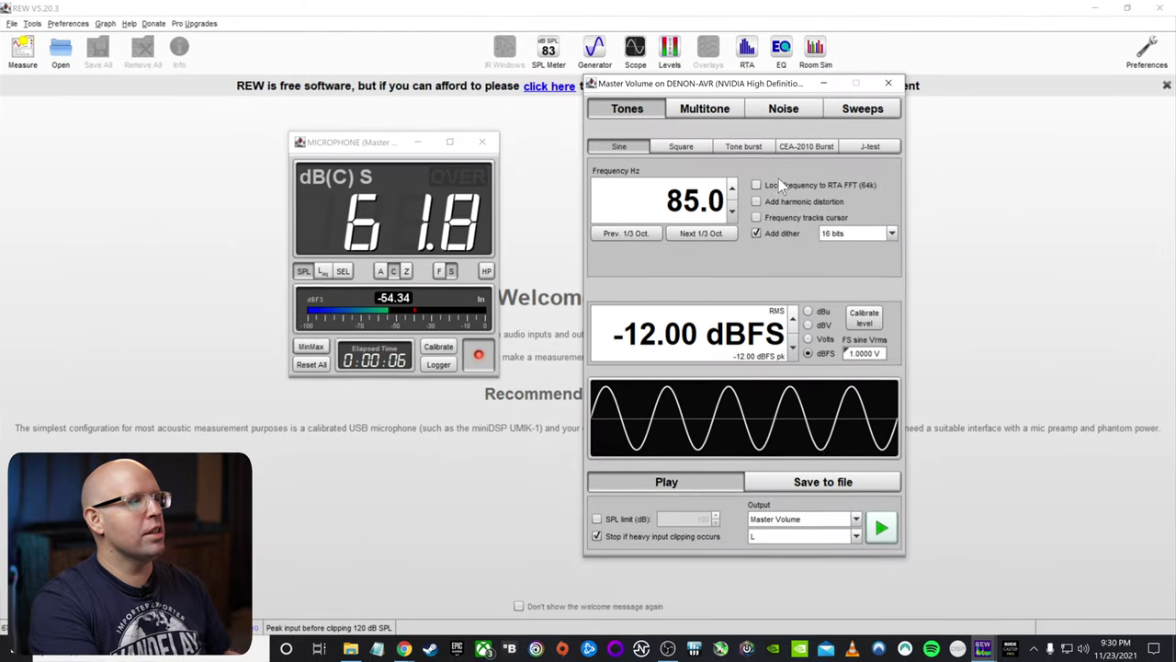
click(796, 109)
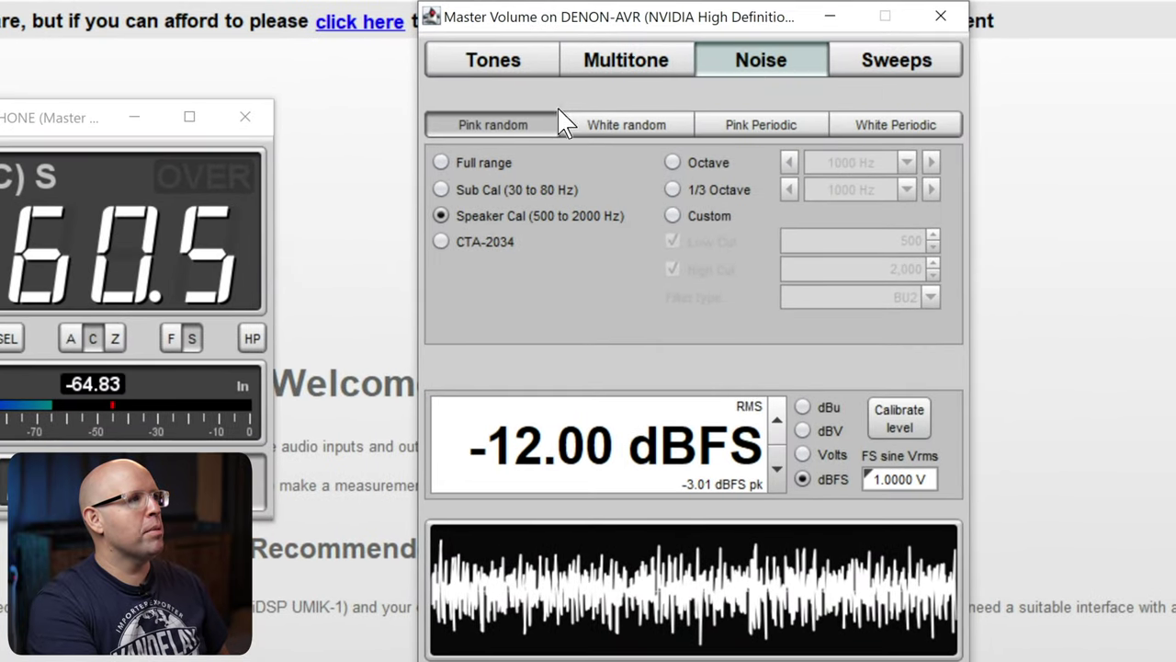
click(512, 129)
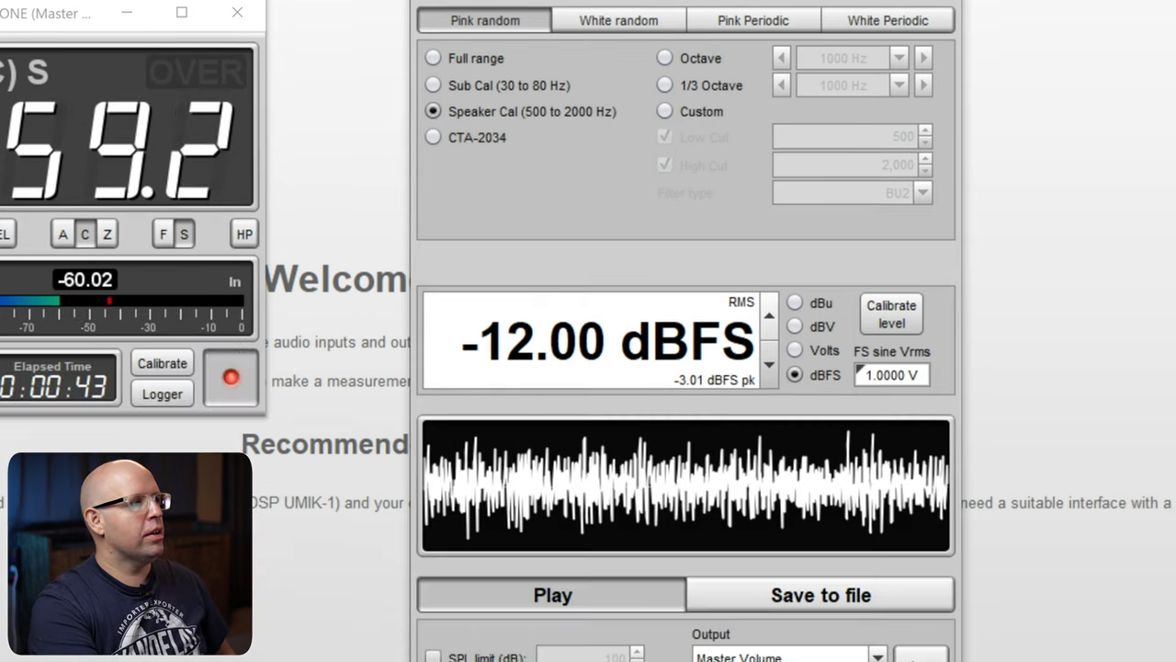
click(712, 458)
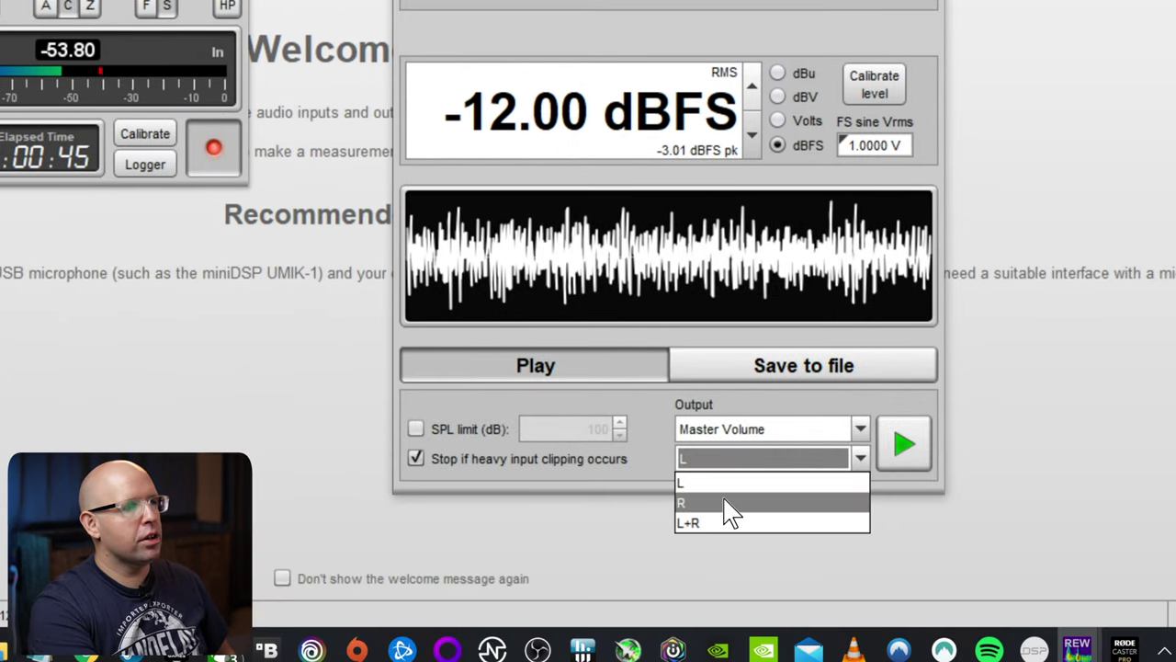
click(704, 485)
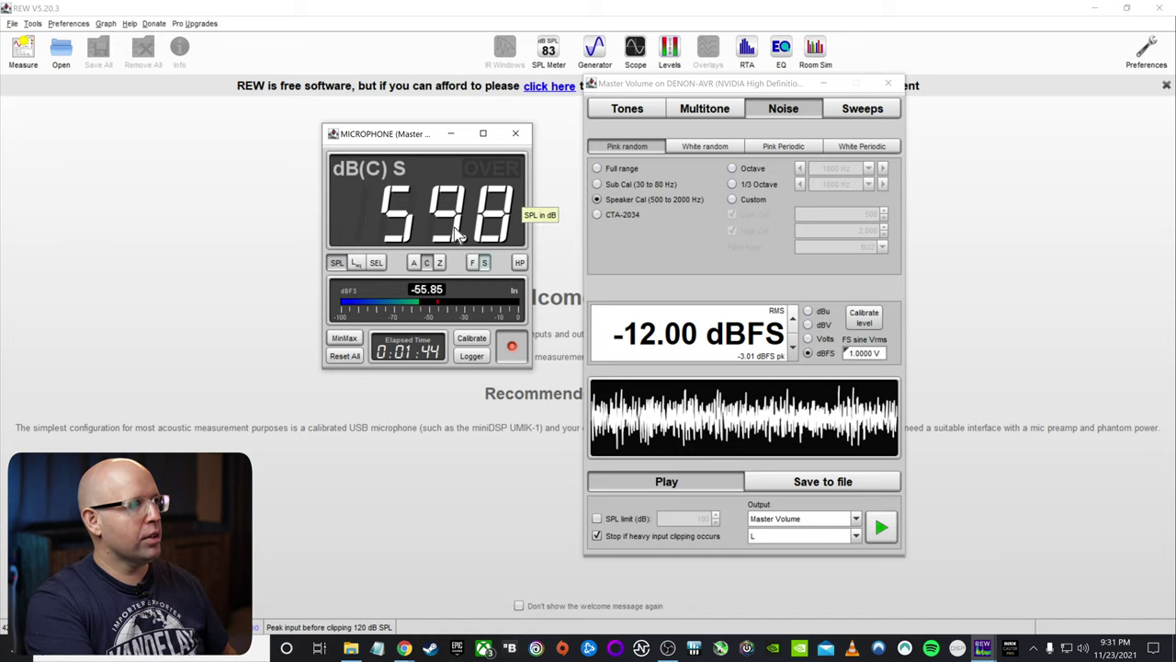
click(881, 530)
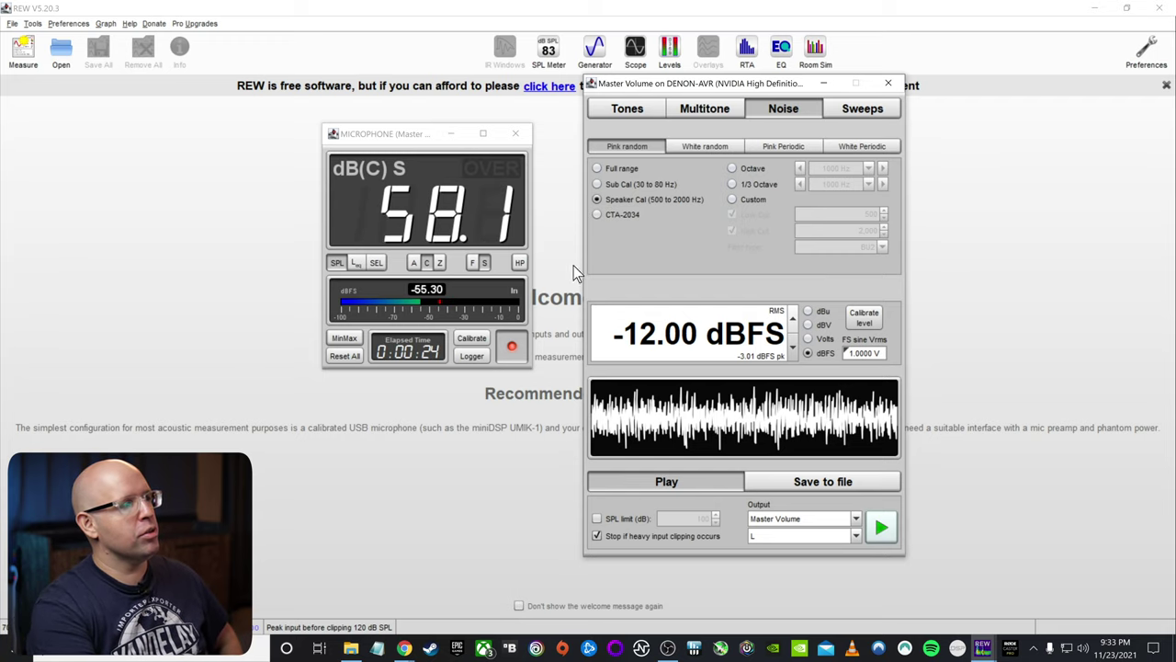
Check the receiver's speaker distances, showing the subwoofer at 13.8 ft, and return to REW.
mouse_move(404, 648)
click(381, 607)
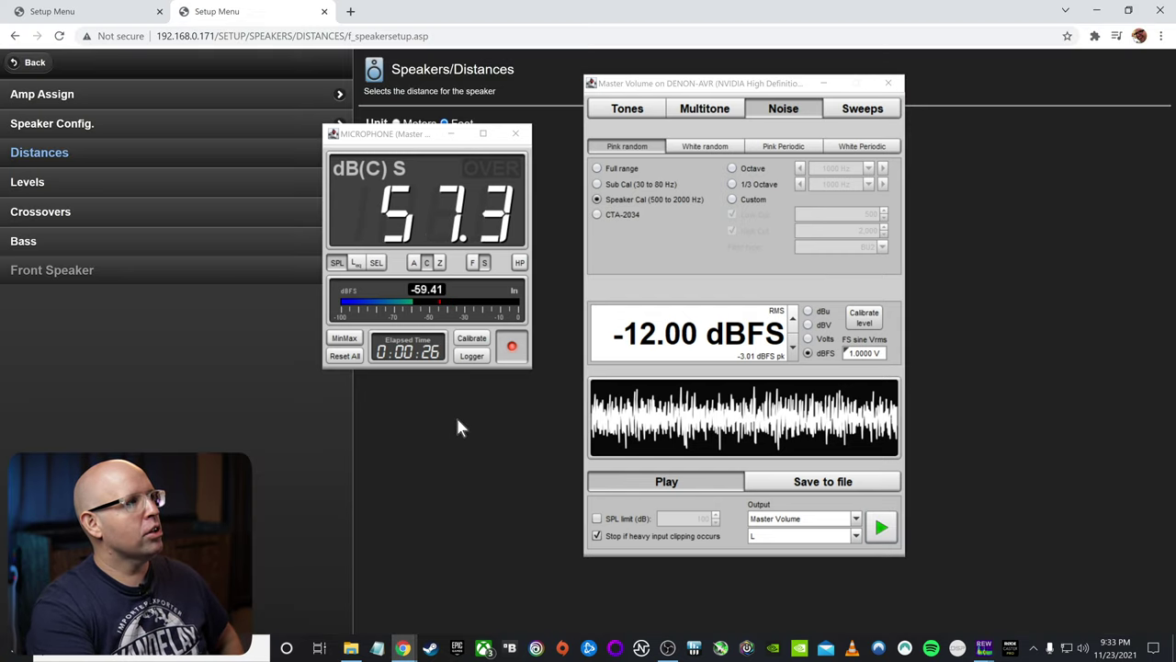
click(552, 115)
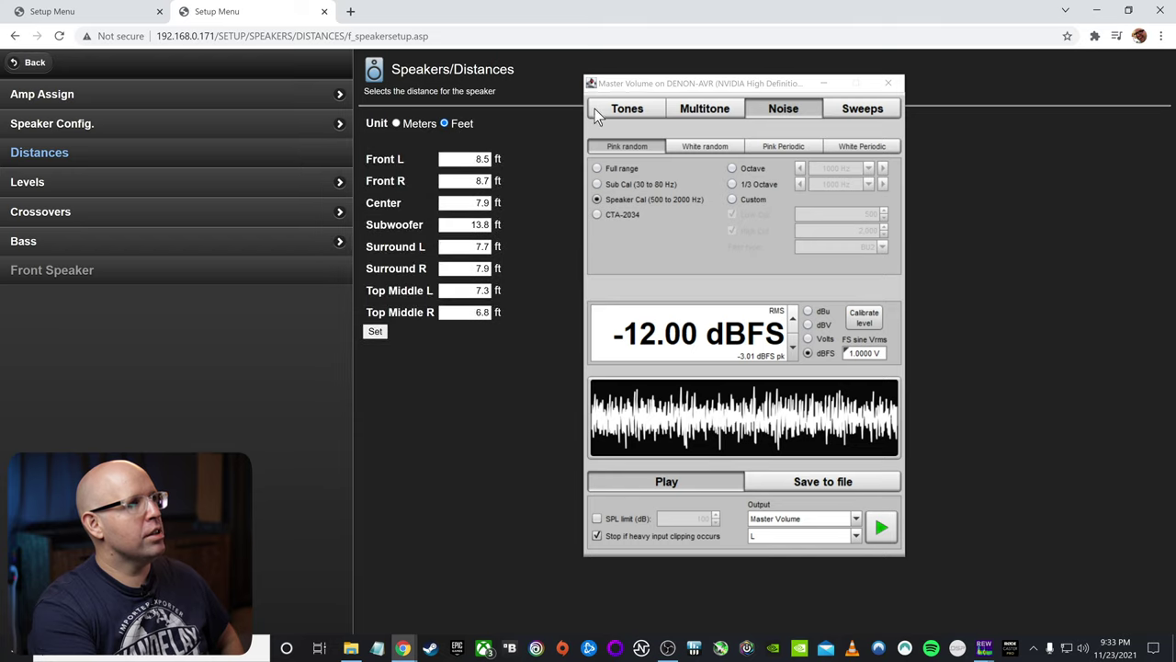
click(825, 84)
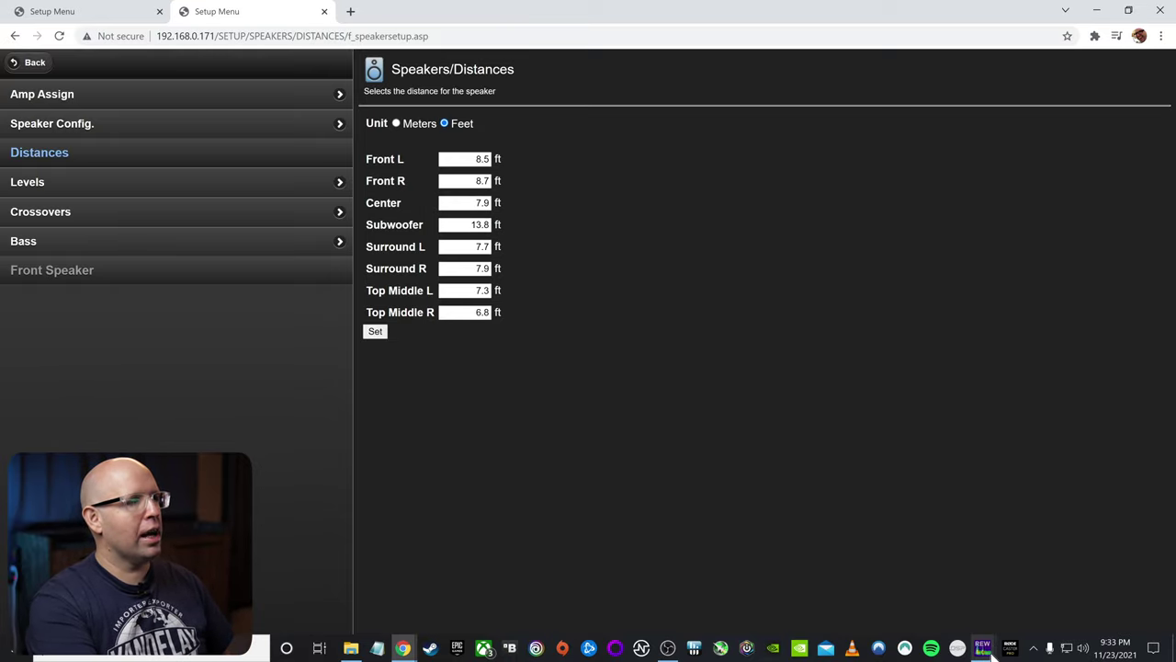
click(910, 593)
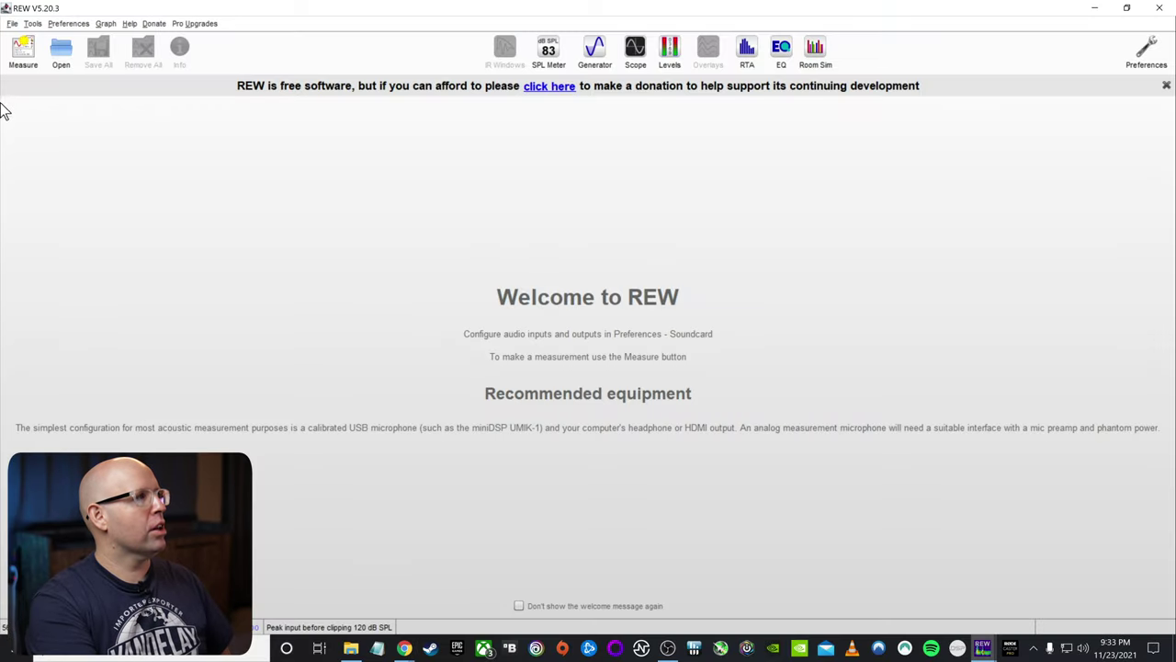
Measure a 10–250 Hz sweep named BASE MEASURE 13.8 on both L+R channels.
click(23, 50)
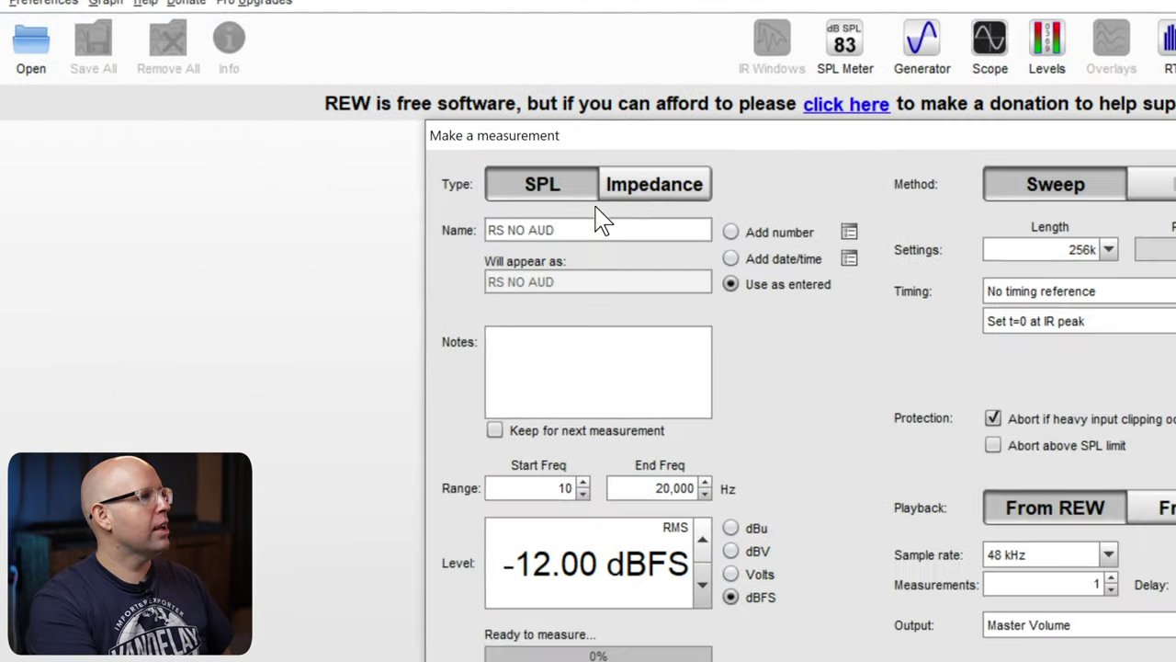
triple_click(599, 227)
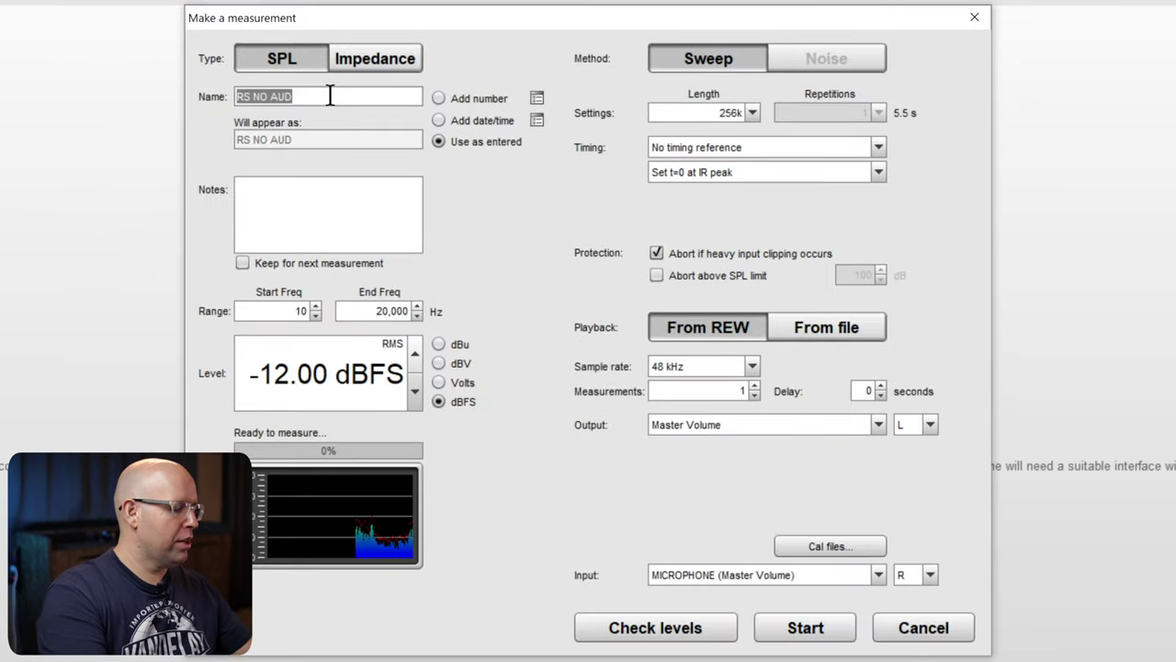
text(BASE)
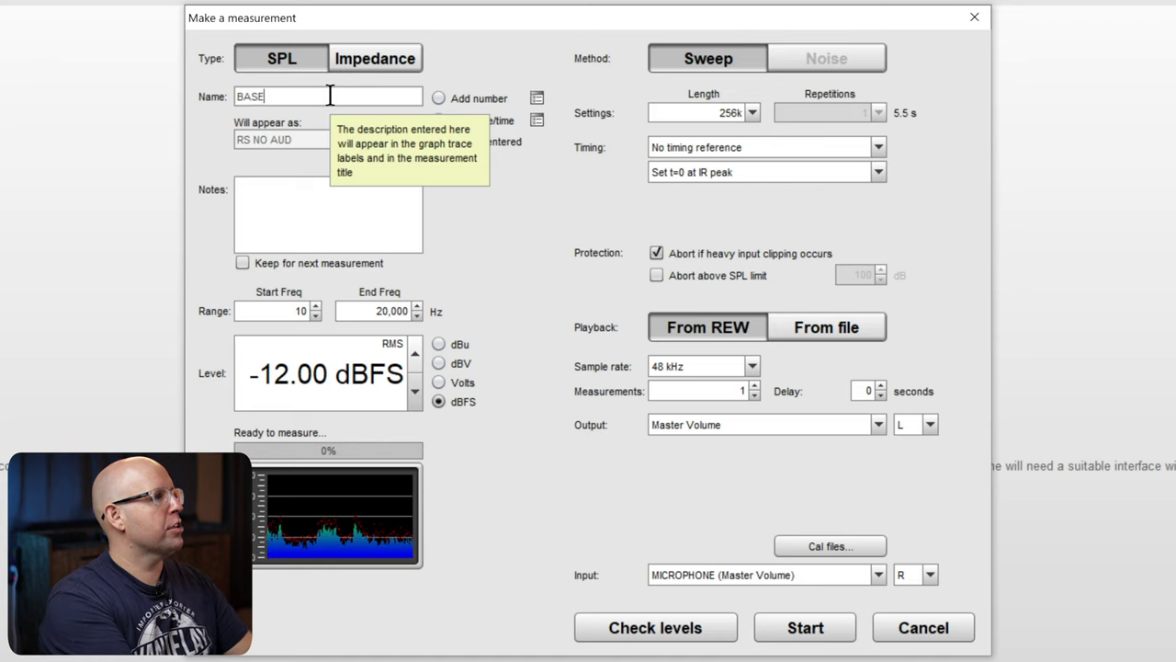
text( MEASURE 13.8)
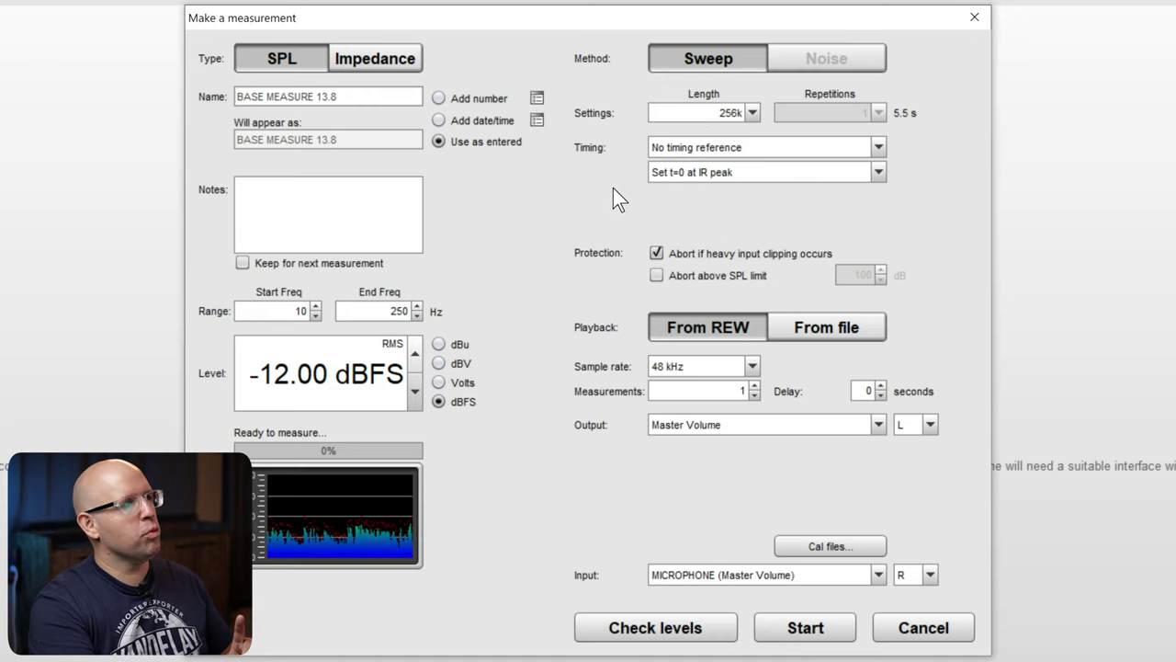
click(906, 429)
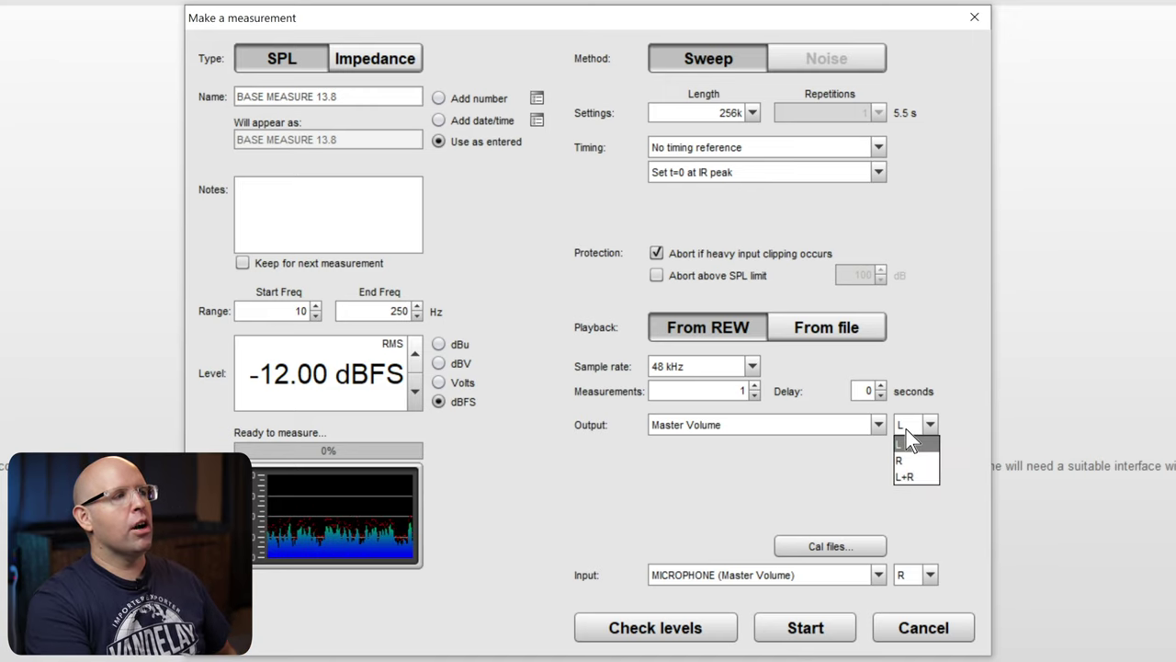
click(905, 477)
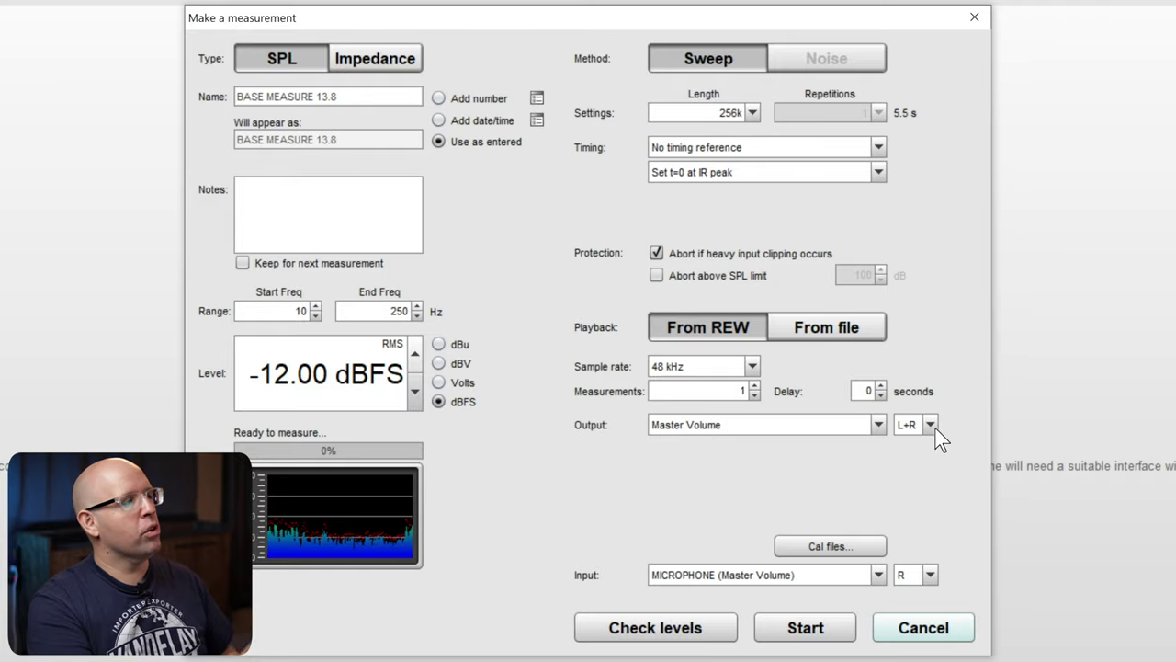
click(841, 628)
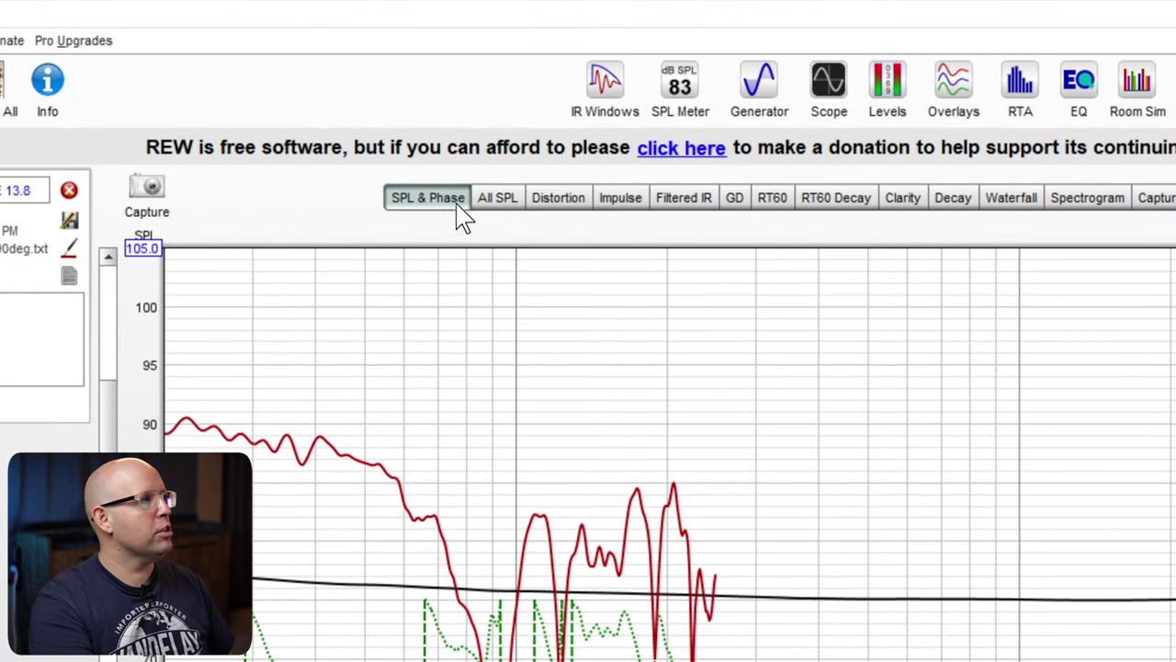
Plot BASE MEASURE 13.8 on All SPL, rescale it, and mark the dip near 95 Hz at 64.5 dB.
click(514, 195)
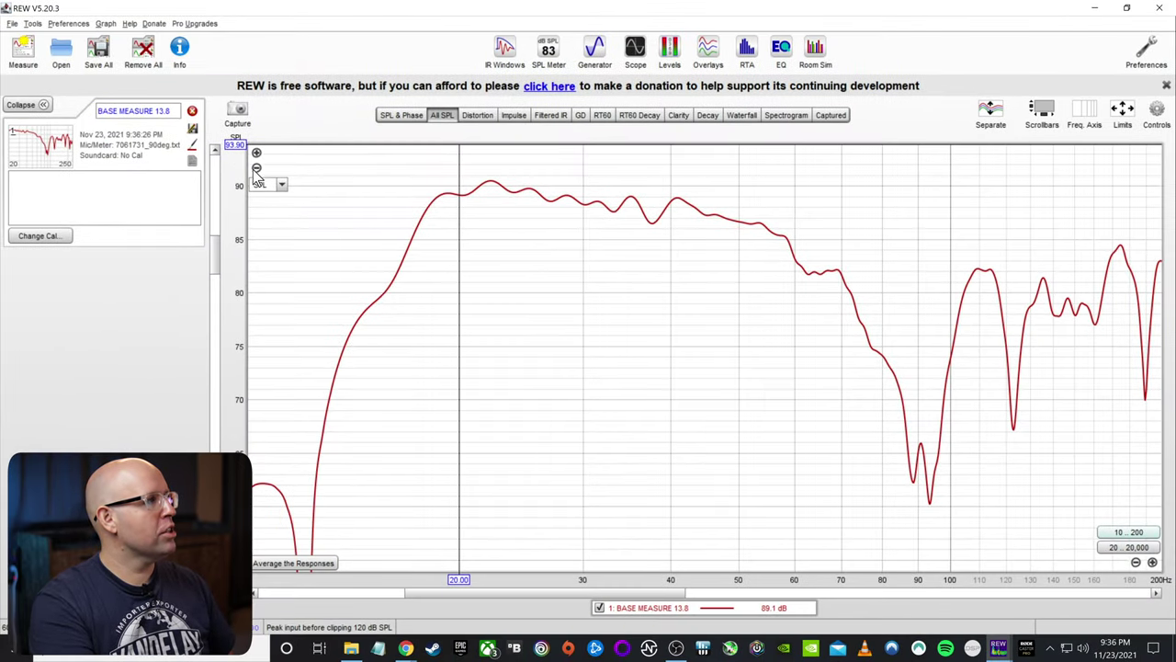
click(257, 170)
click(257, 170)
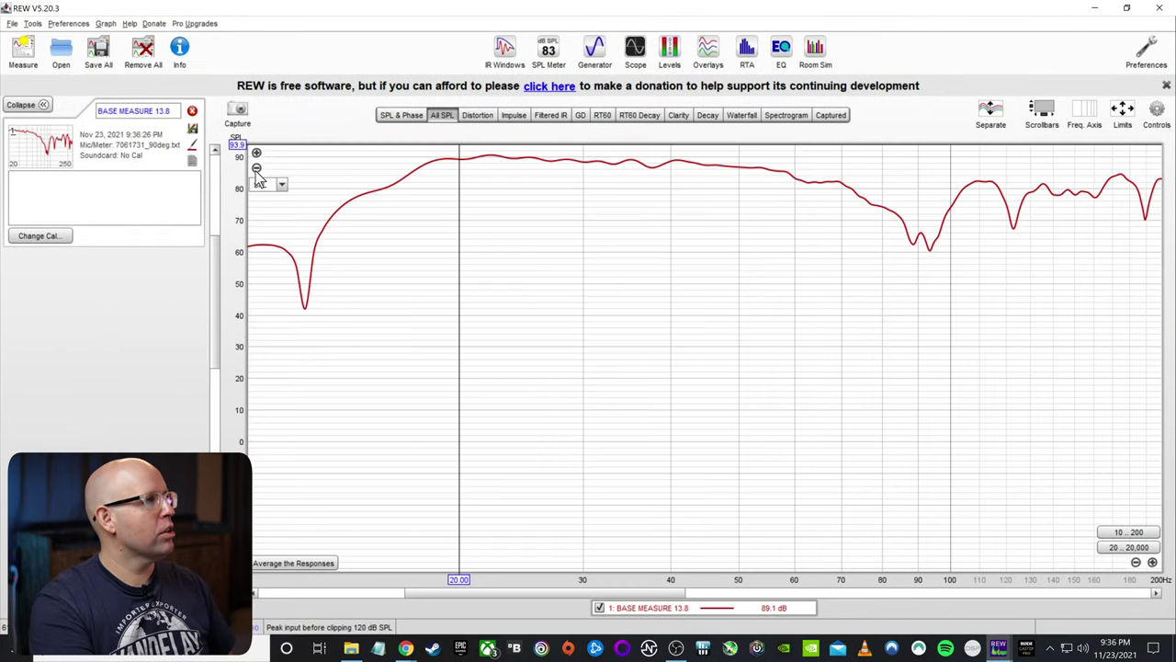
scroll(218, 303, up, 3)
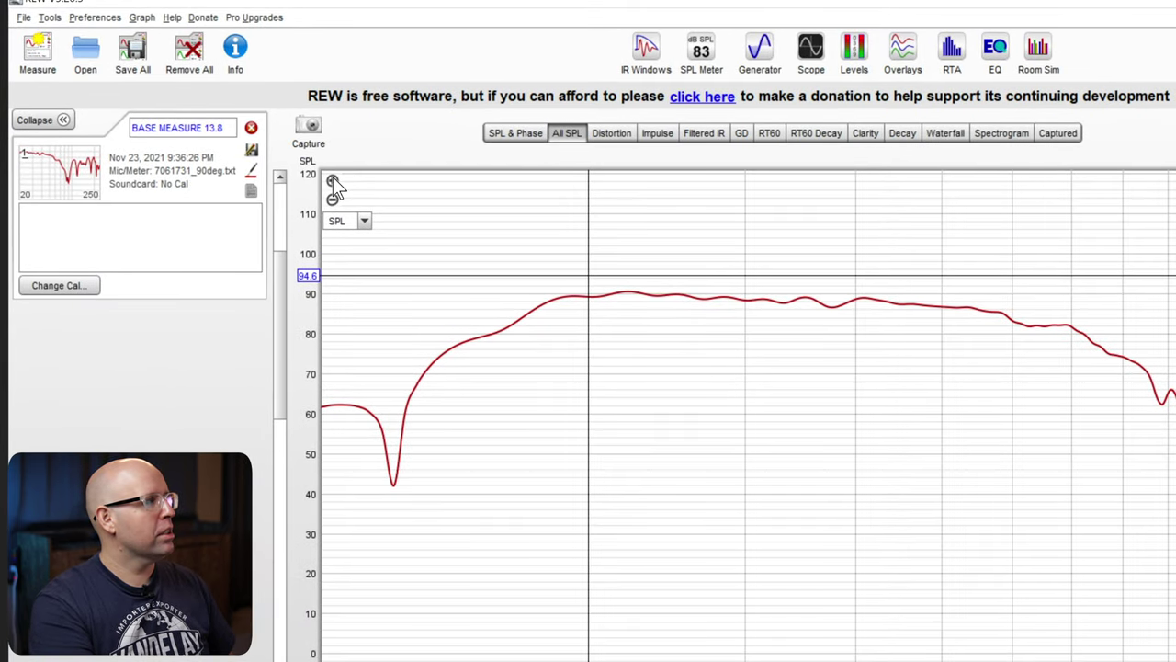
click(333, 177)
click(332, 178)
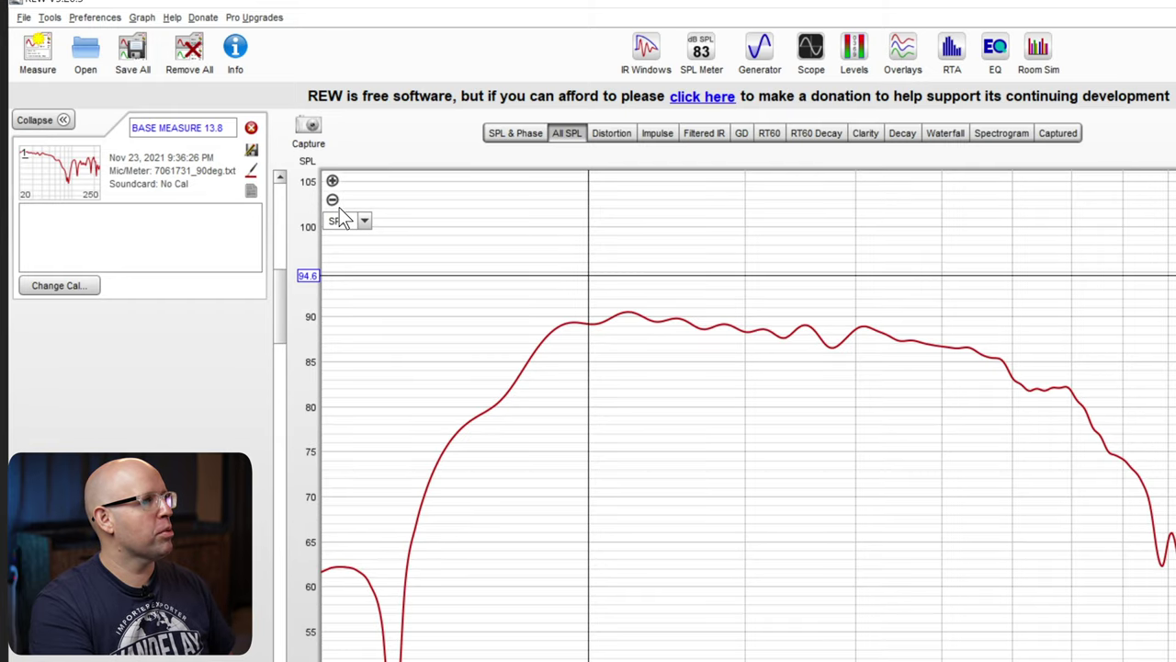
click(332, 199)
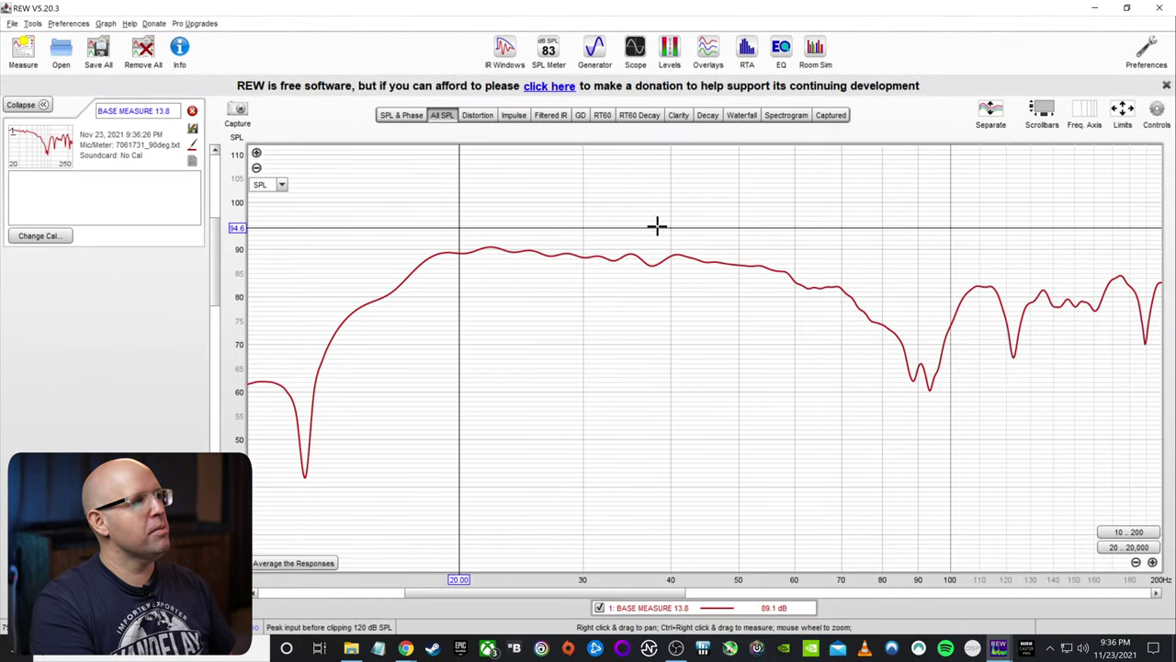
drag(880, 310, 938, 318)
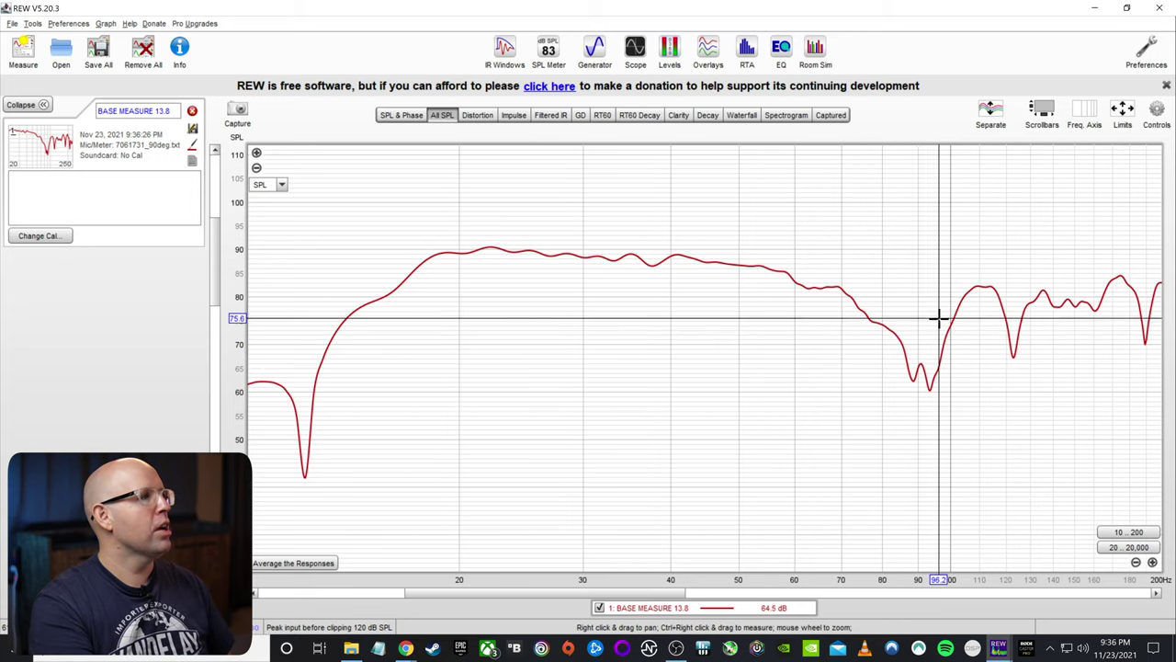
scroll(937, 318, up, 2)
drag(629, 593, 635, 592)
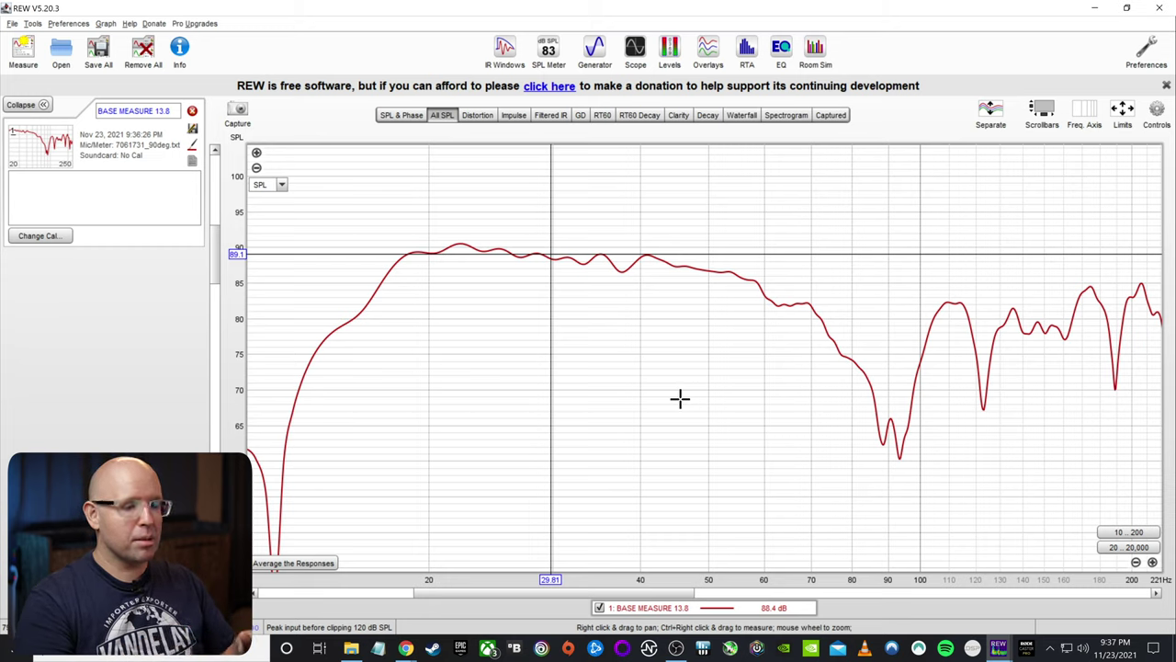
Read the level at the ~90.9 Hz null and reopen the SPL meter reading about 62 dB.
drag(678, 593, 706, 593)
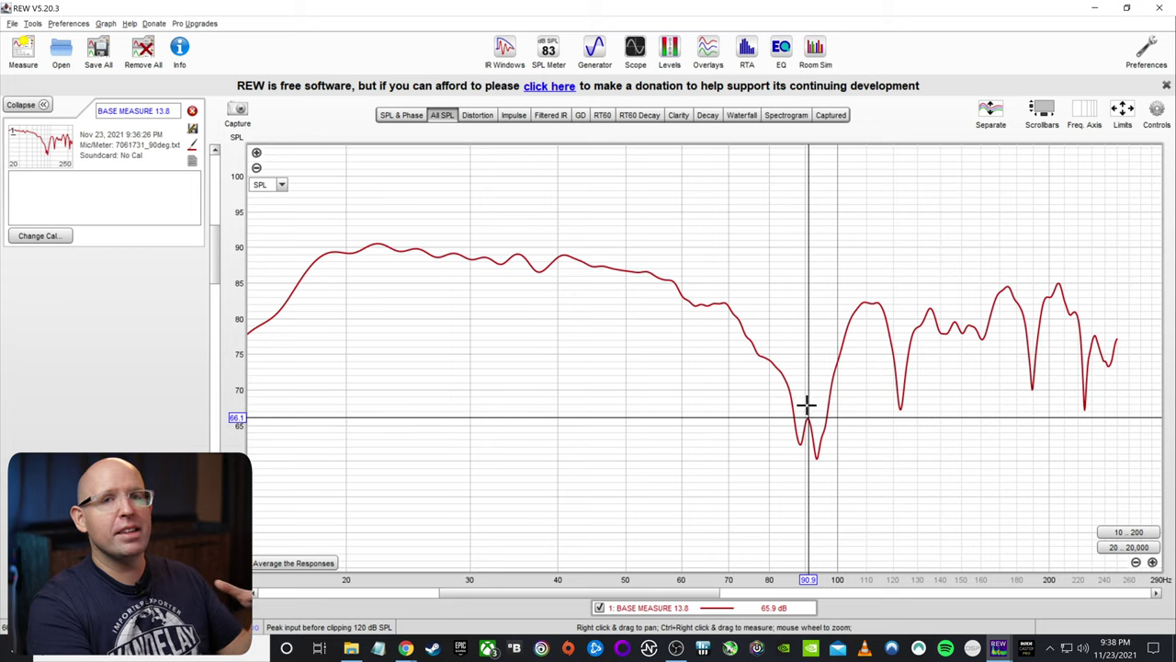
drag(758, 292, 812, 413)
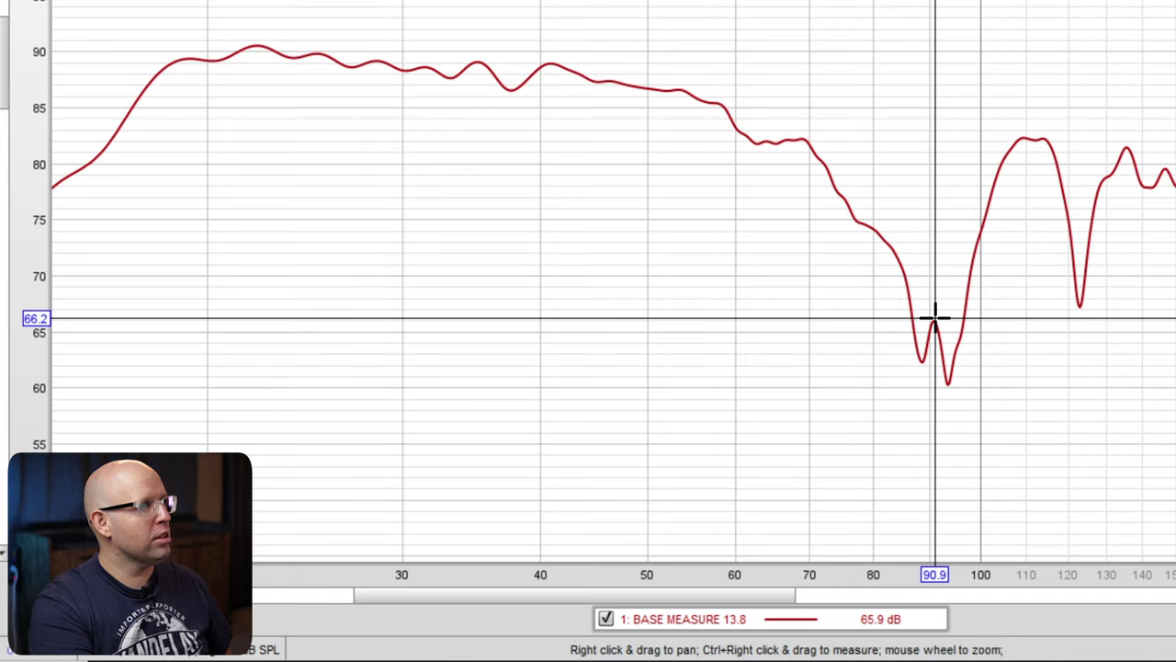
drag(934, 318, 922, 165)
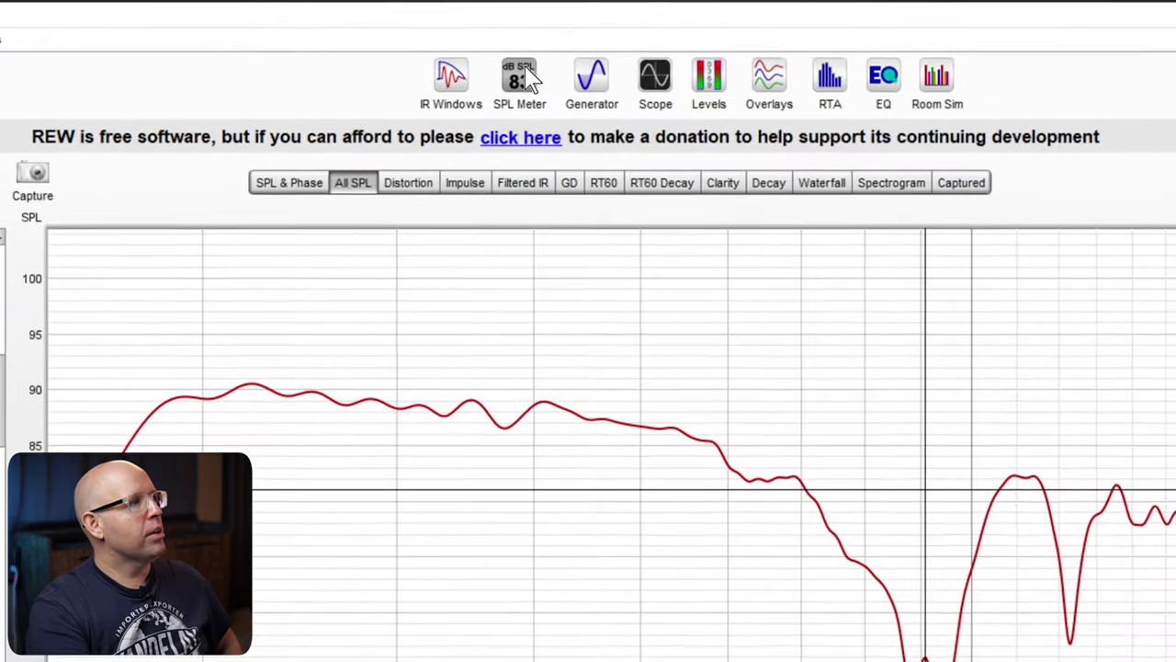
click(546, 52)
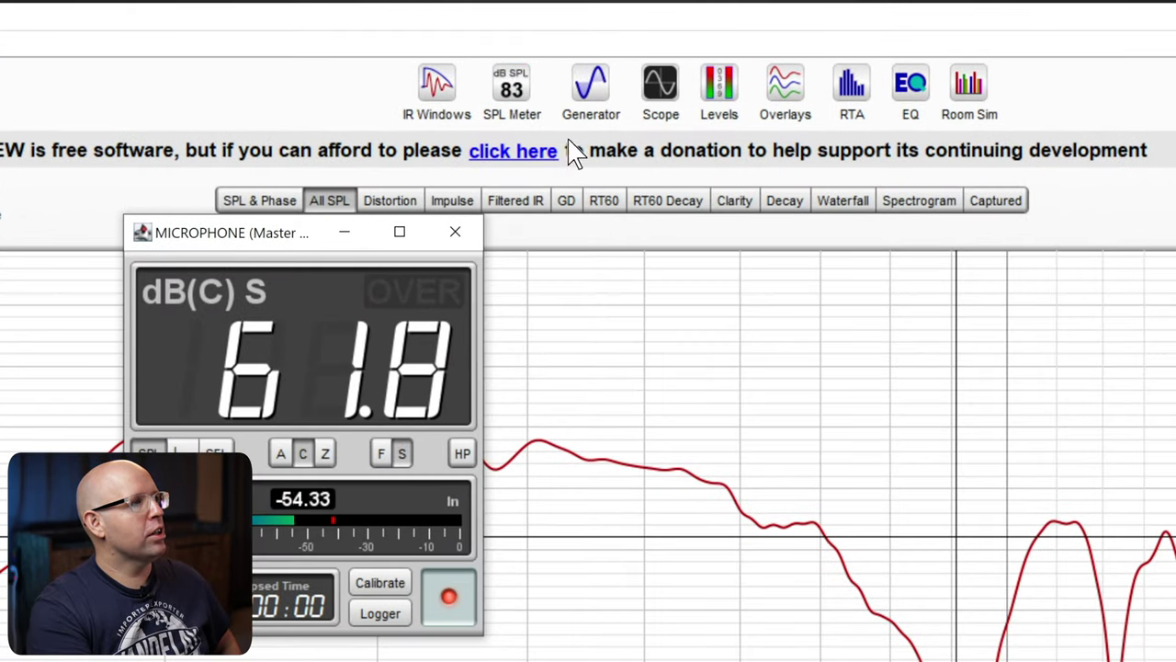
Set REW's signal generator to a 91 Hz sine tone.
click(592, 85)
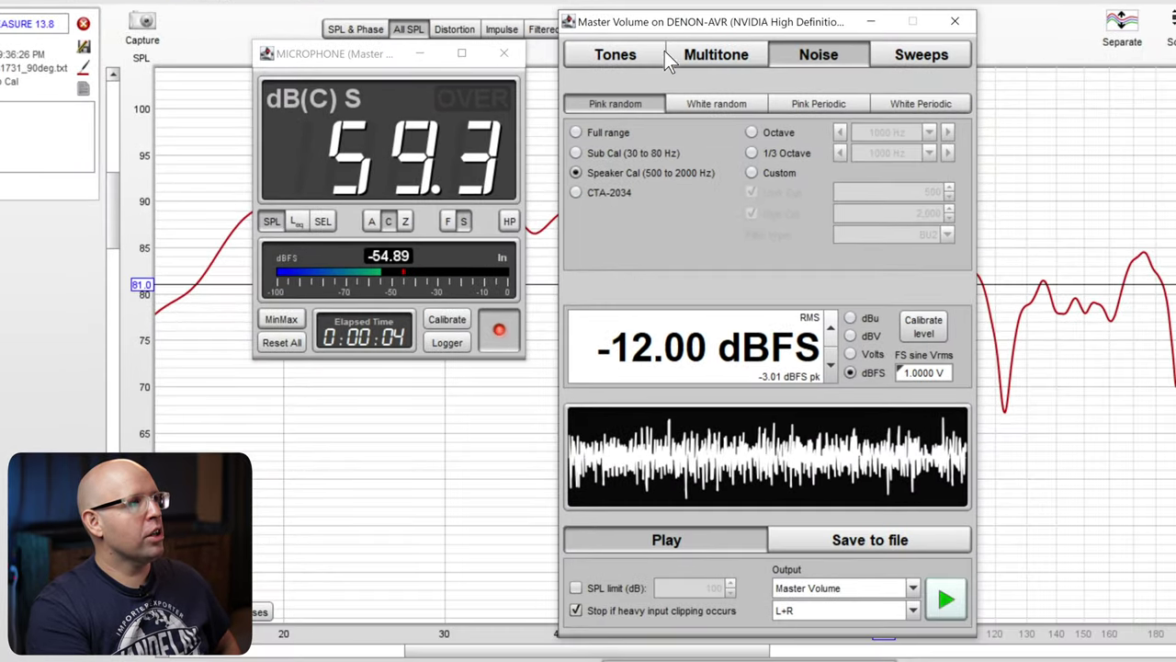
click(614, 51)
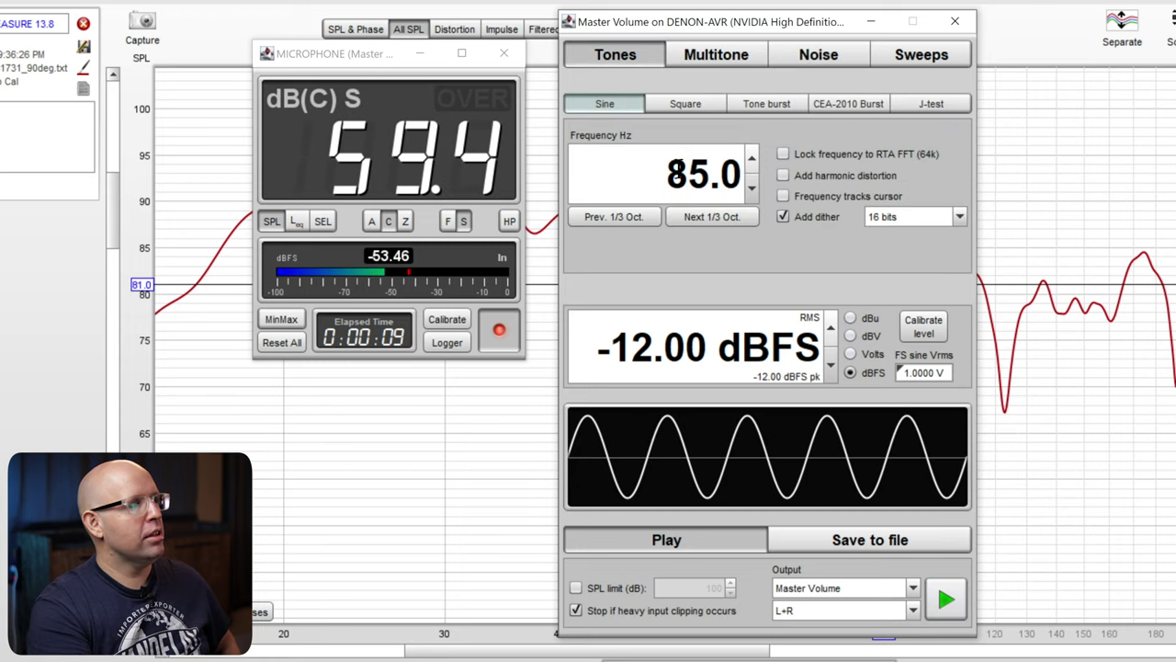
drag(691, 29, 471, 2)
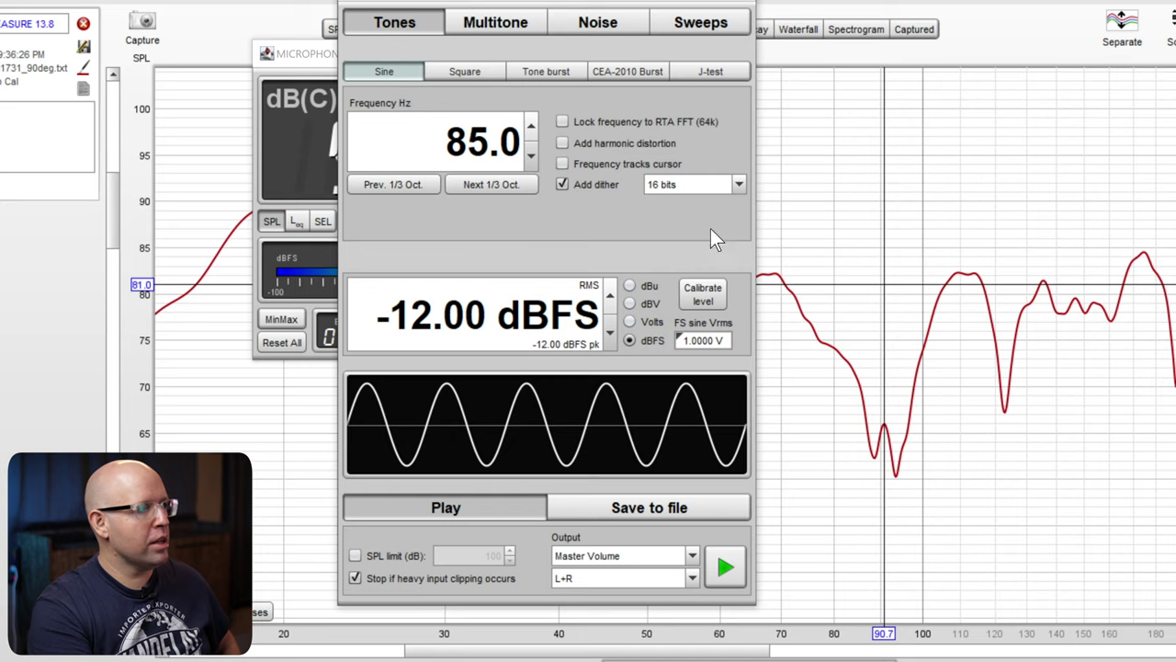
click(478, 127)
text(91)
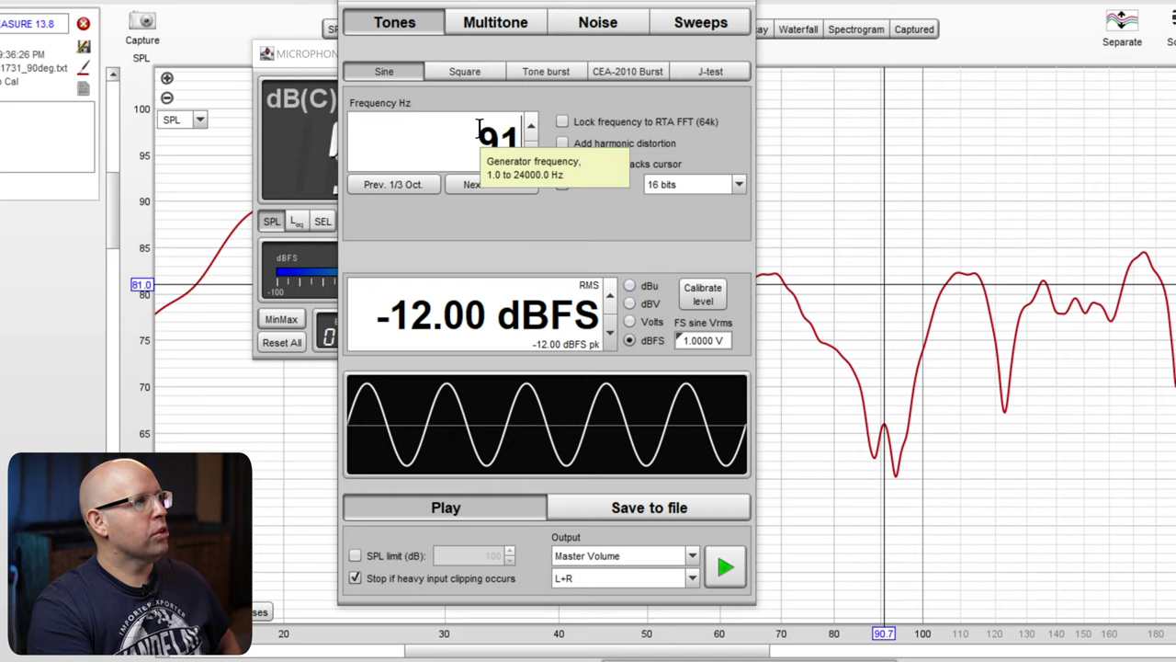
Uncover the SPL meter and play the 91 Hz tone, stop it, then play it again.
drag(565, 0, 887, 0)
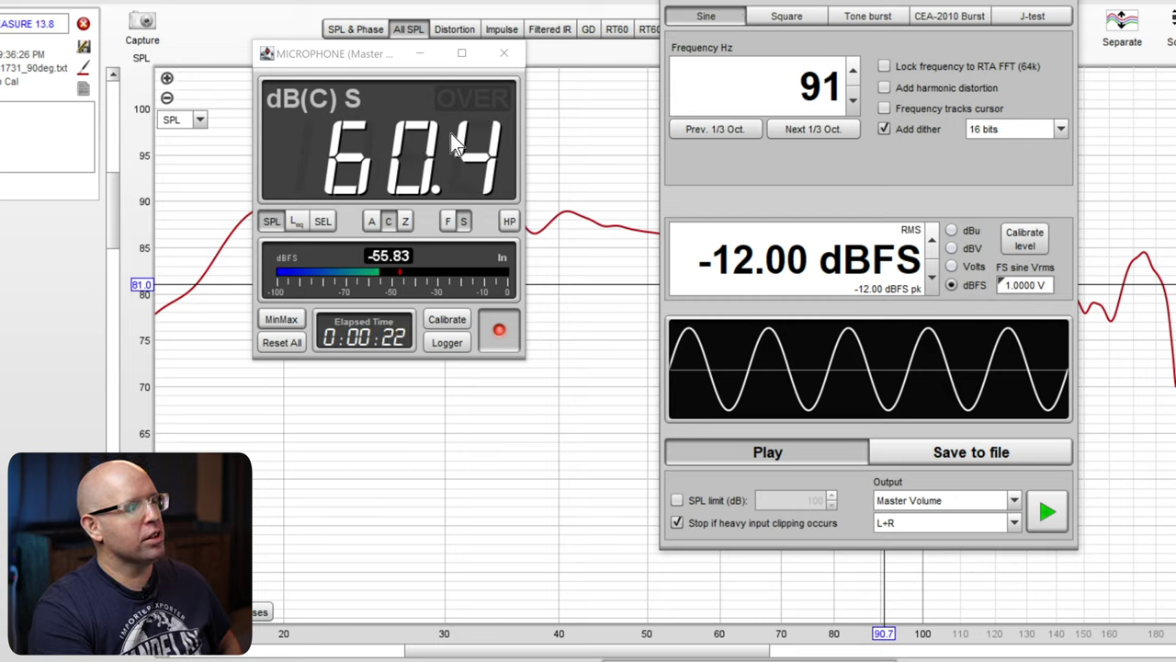
click(1047, 511)
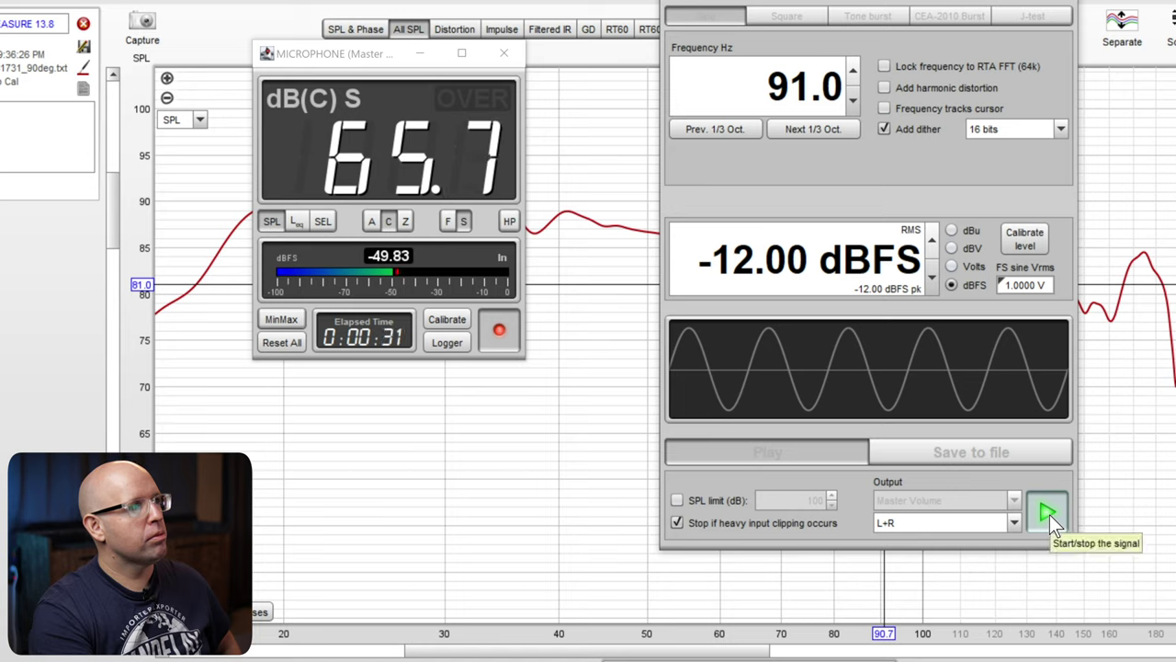
click(1049, 515)
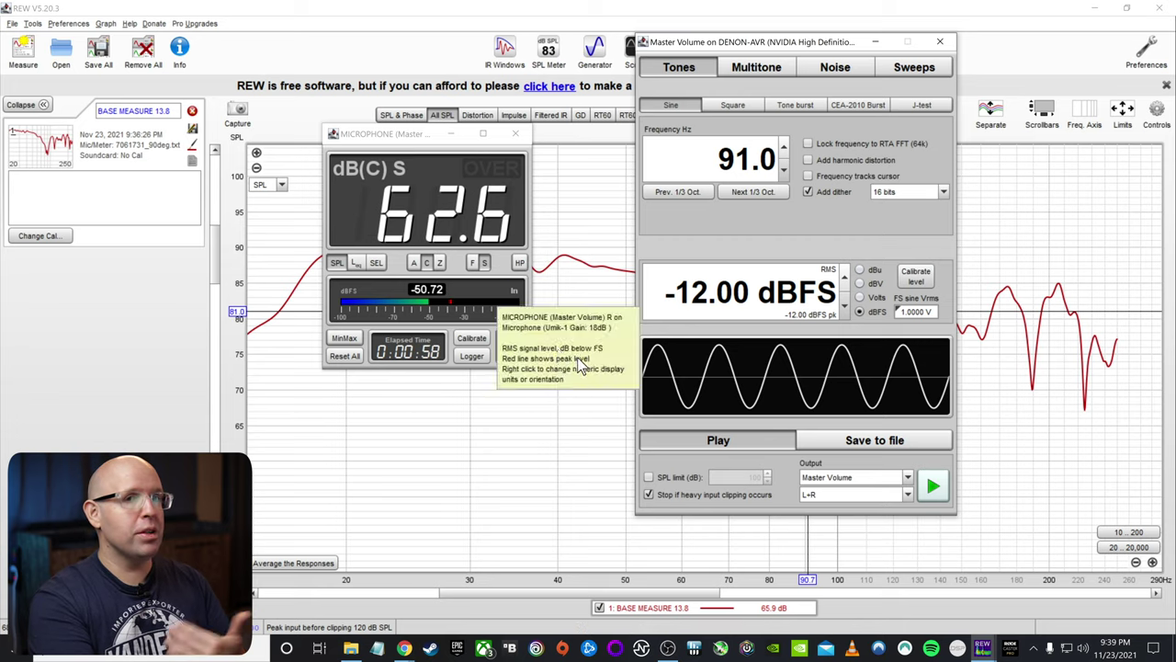
click(934, 487)
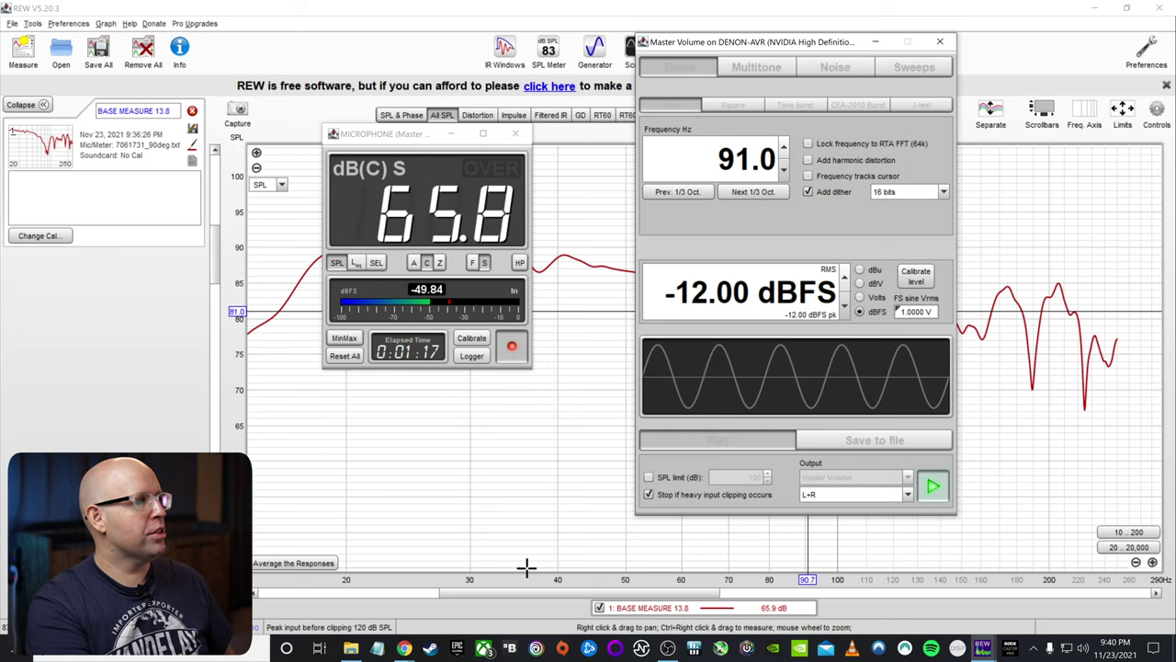
Bring the receiver's distances page forward and set the subwoofer distance to 14.8 ft.
mouse_move(420, 648)
click(364, 581)
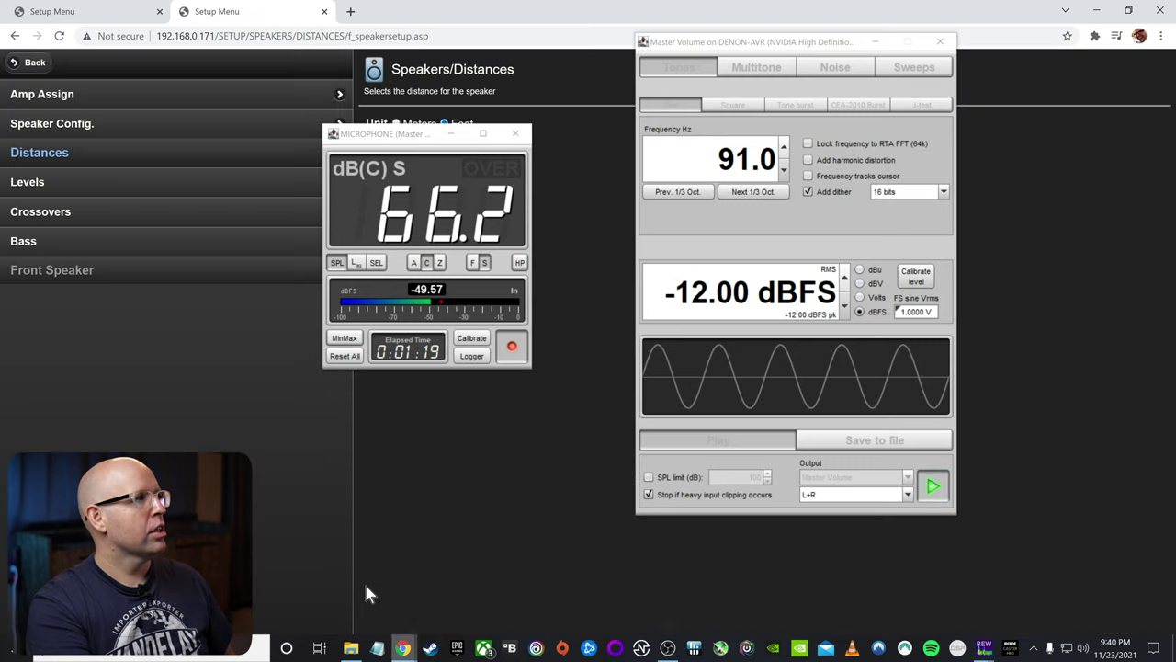
drag(420, 128, 232, 71)
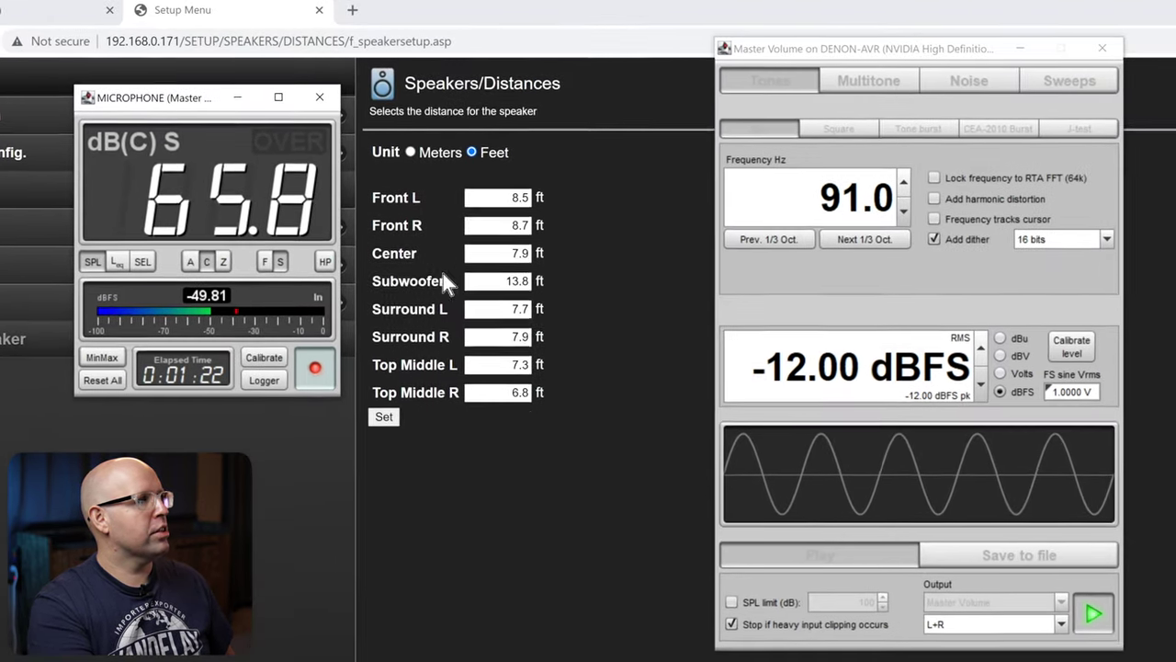
double_click(503, 280)
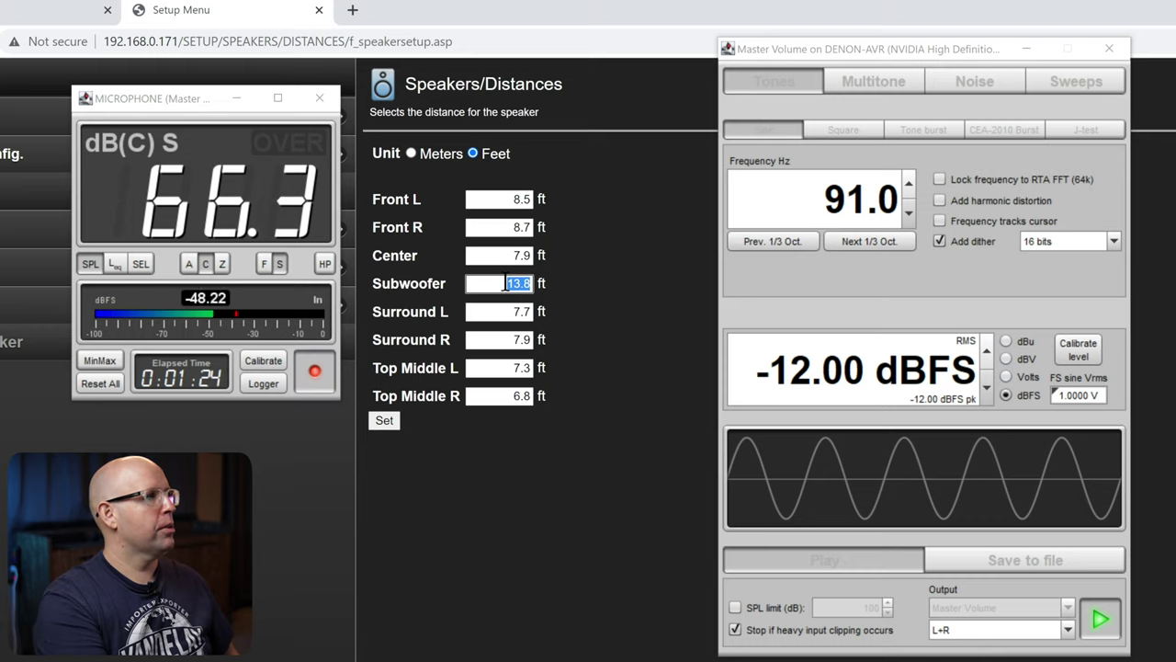
text(14.8)
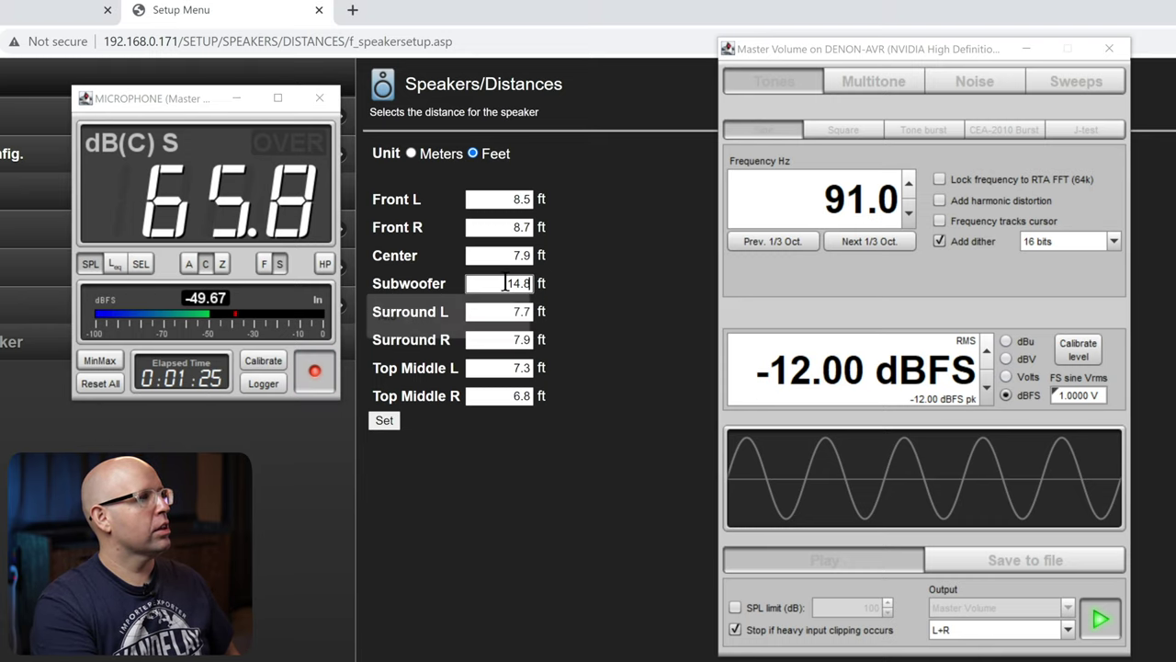
click(386, 420)
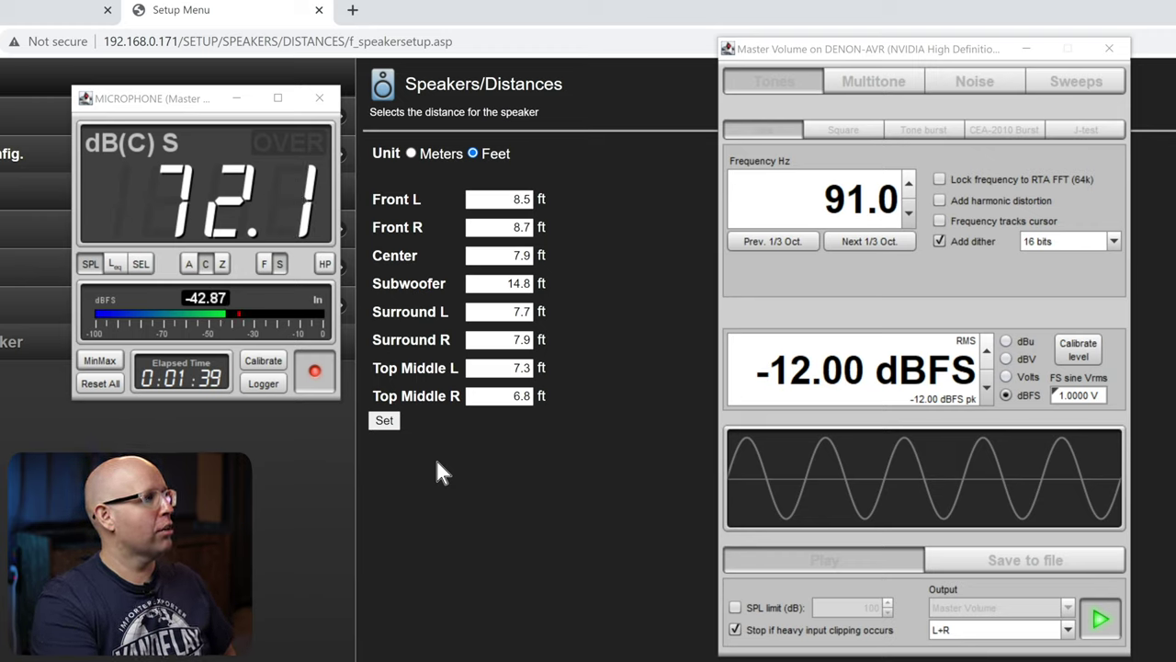
Raise the subwoofer distance to 15.8 ft, then to 16.8 ft, saving each.
double_click(524, 284)
text(1)
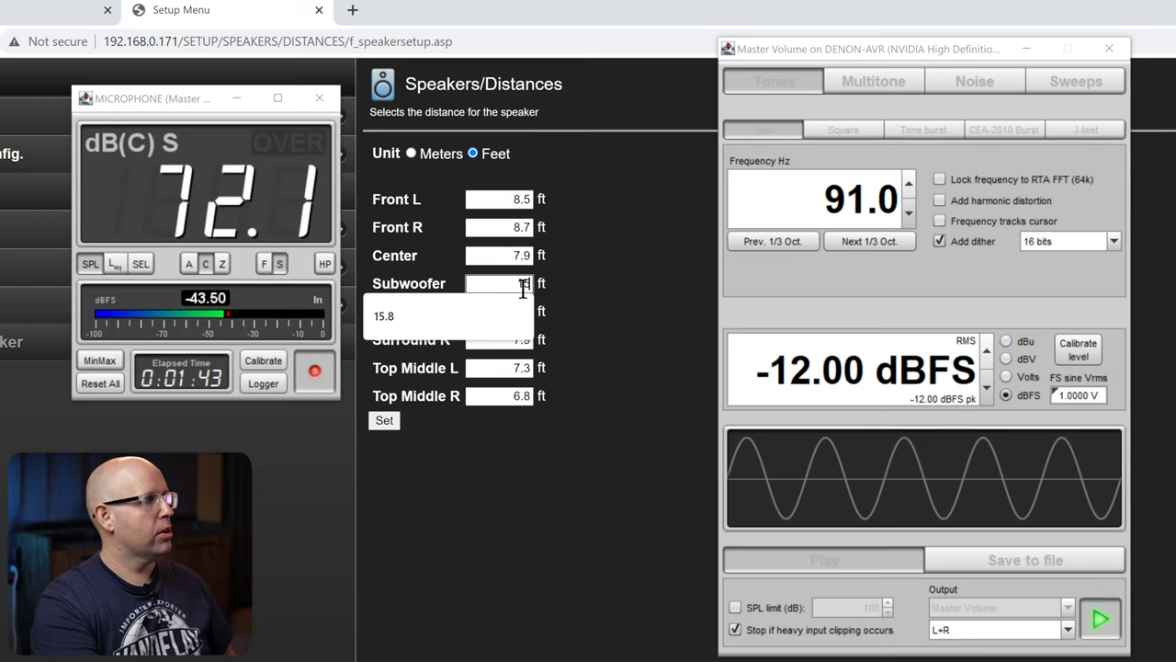
click(395, 315)
click(386, 420)
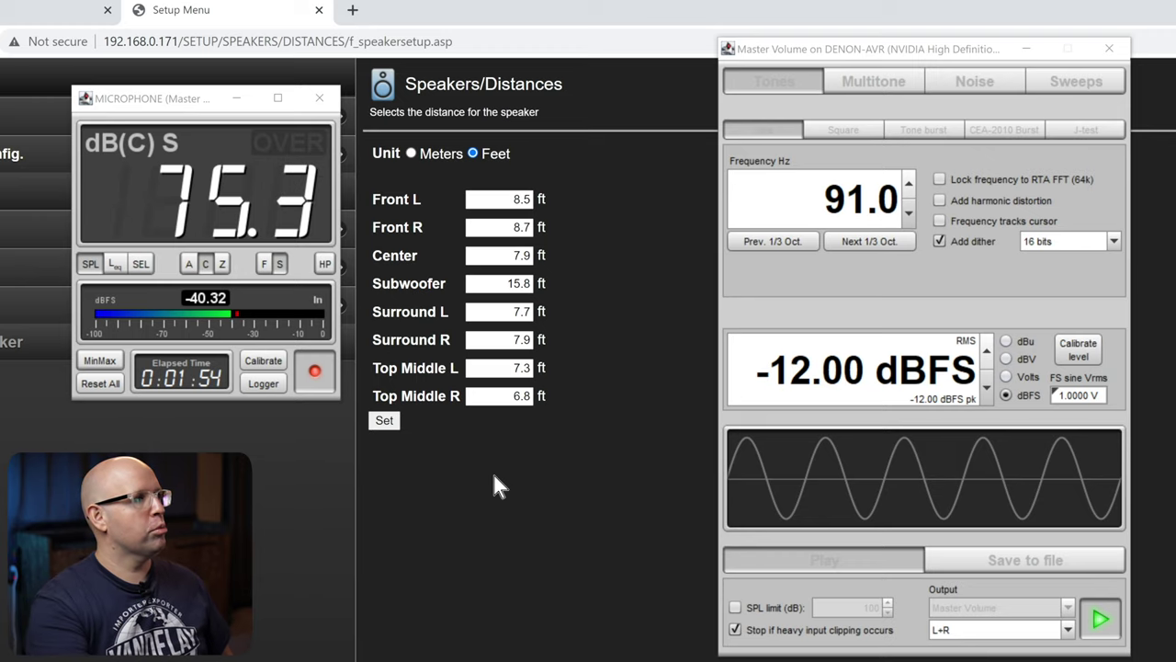
double_click(524, 284)
text(16.8)
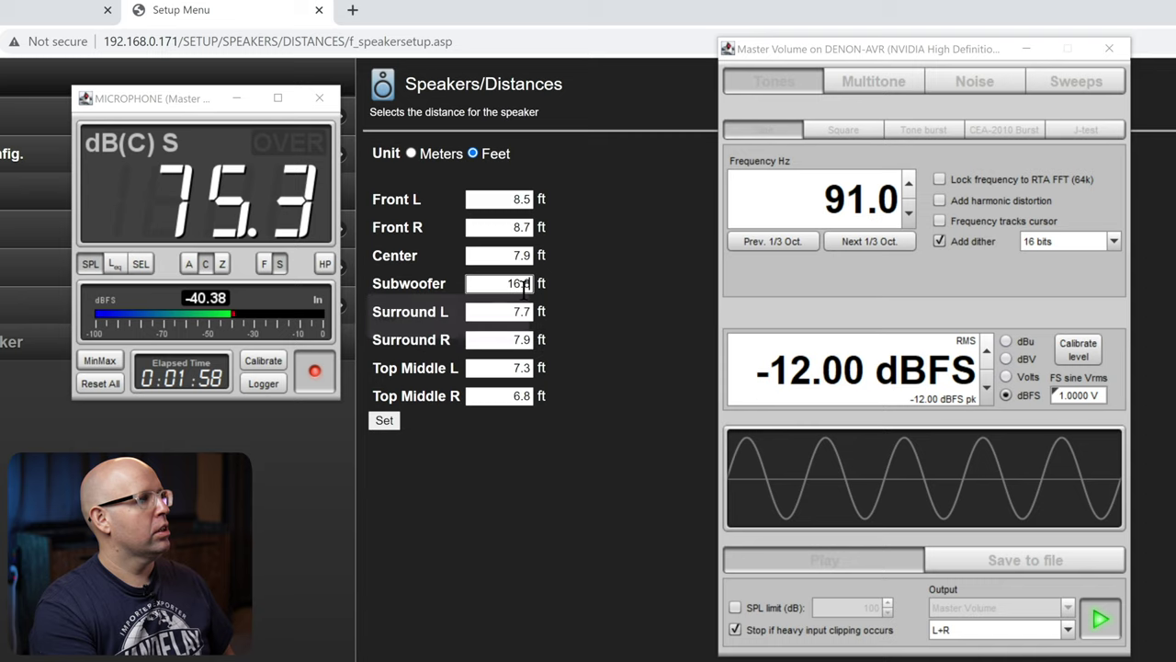
click(385, 420)
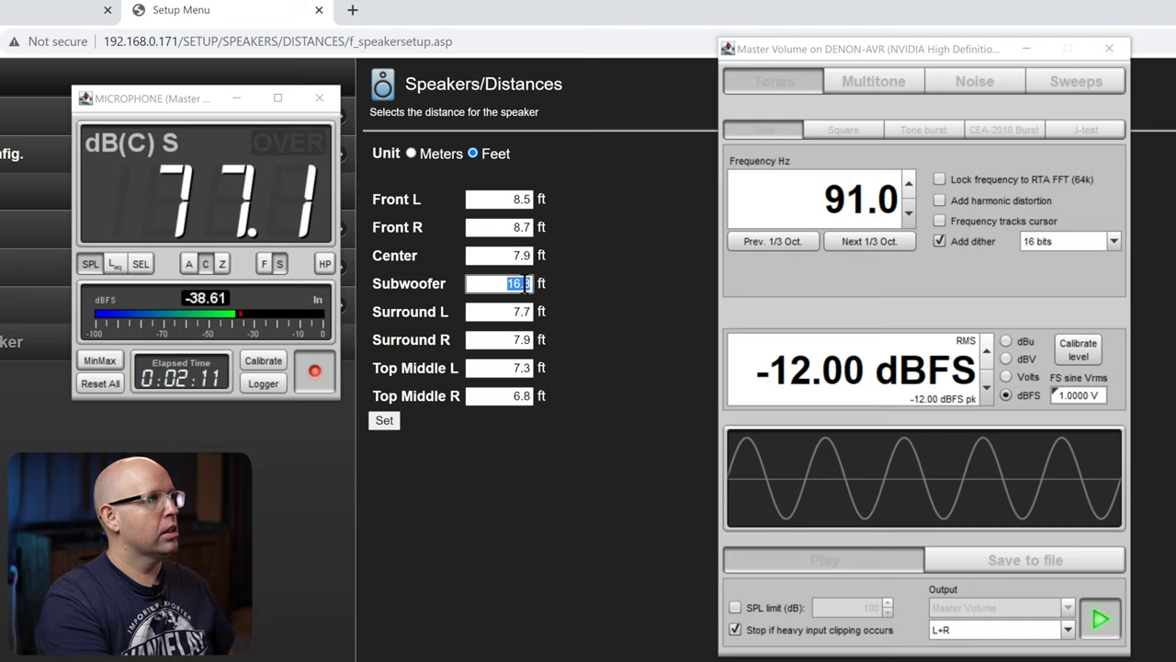
Step the subwoofer distance through 17.8 and 18.8 to 19.8 ft, then stop the 91 Hz tone.
text(1)
click(404, 313)
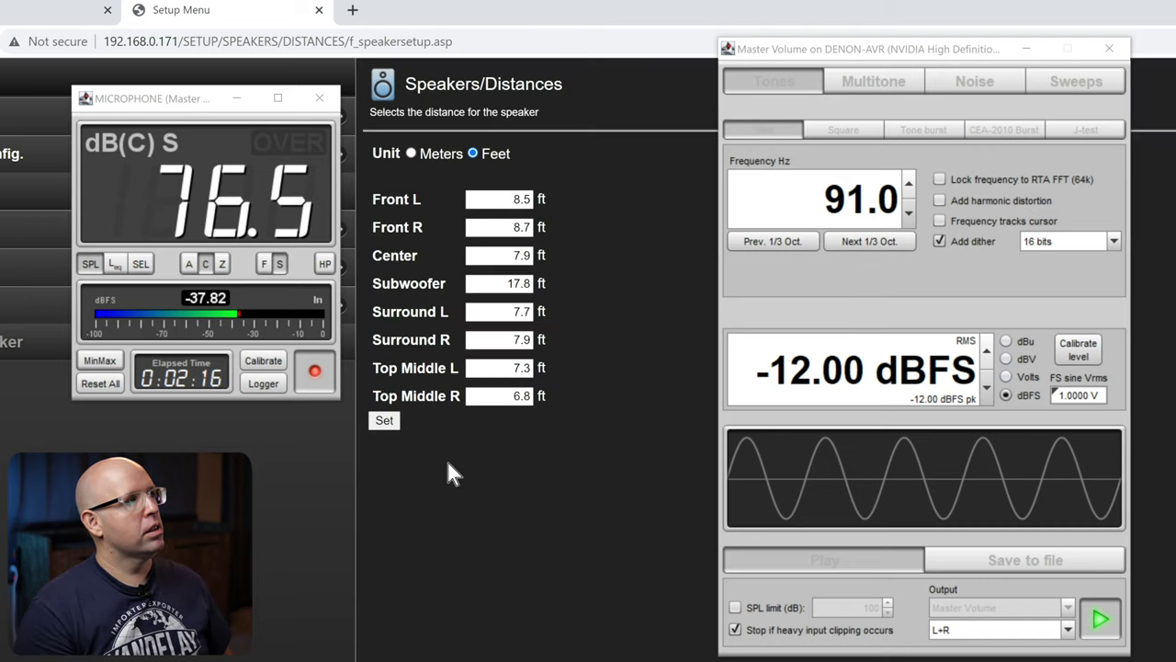
click(527, 283)
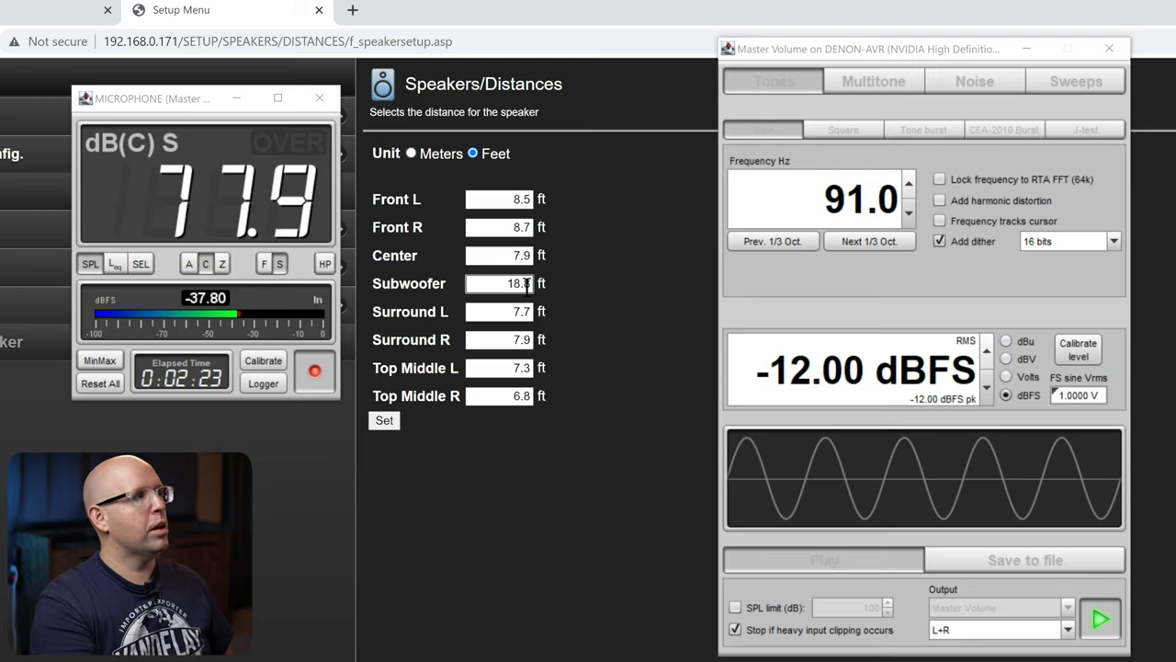
click(382, 421)
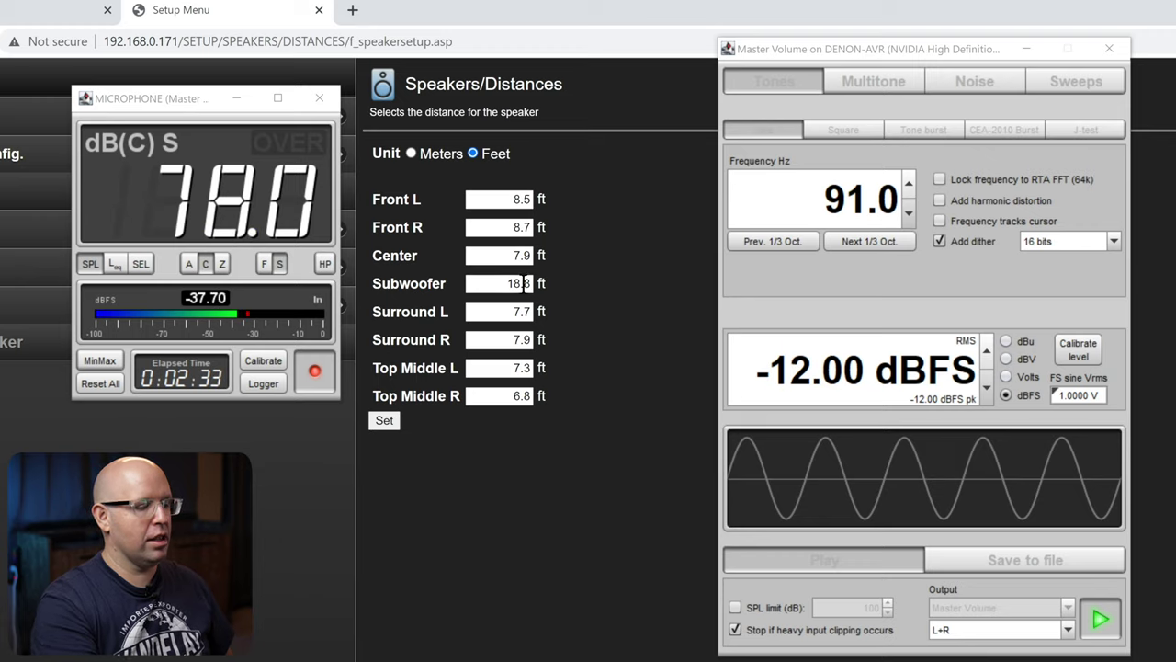
drag(531, 283, 503, 284)
text(19.8)
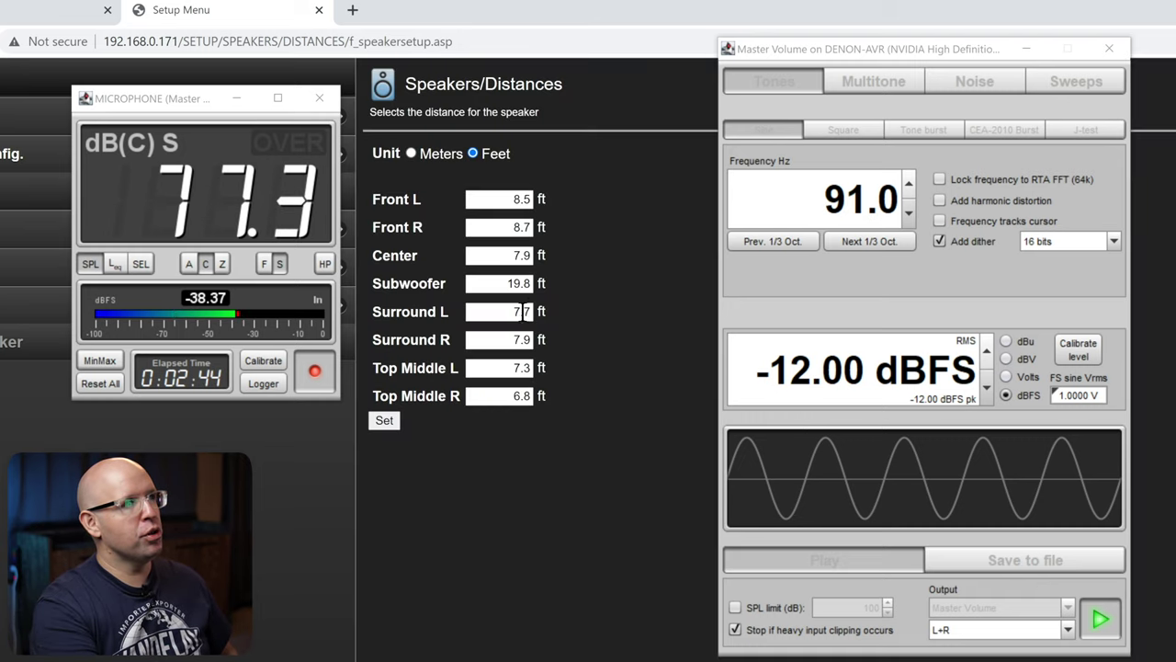
click(1099, 623)
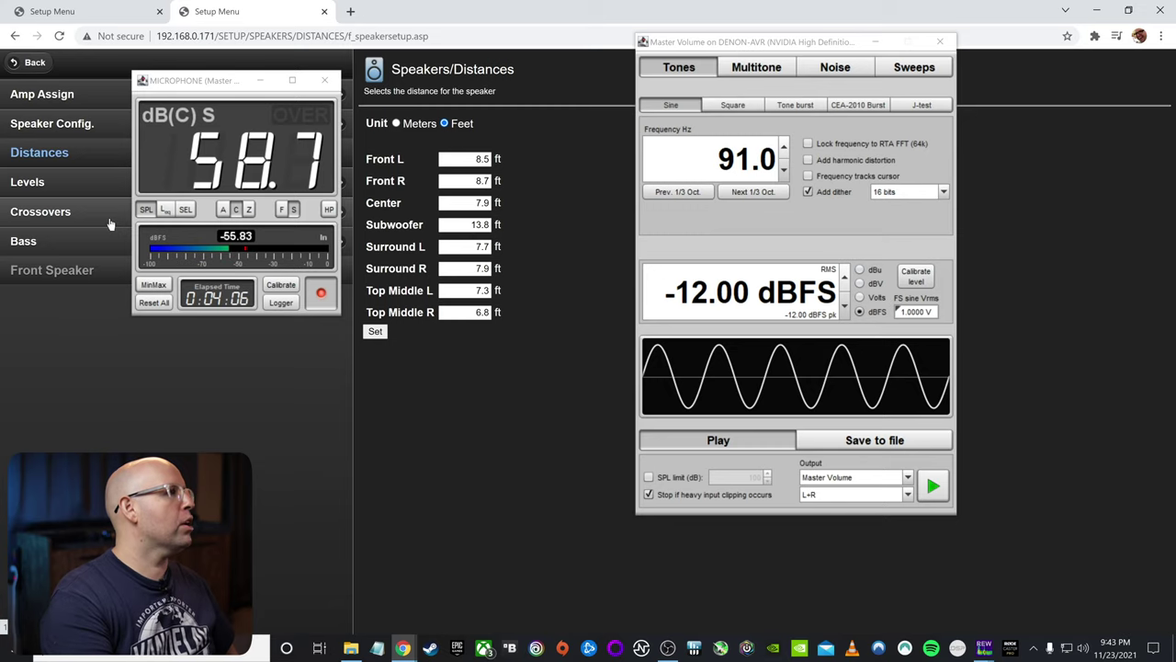
Set the Front, Center and Surround crossovers to 110Hz, then return to the subwoofer distance field.
click(261, 81)
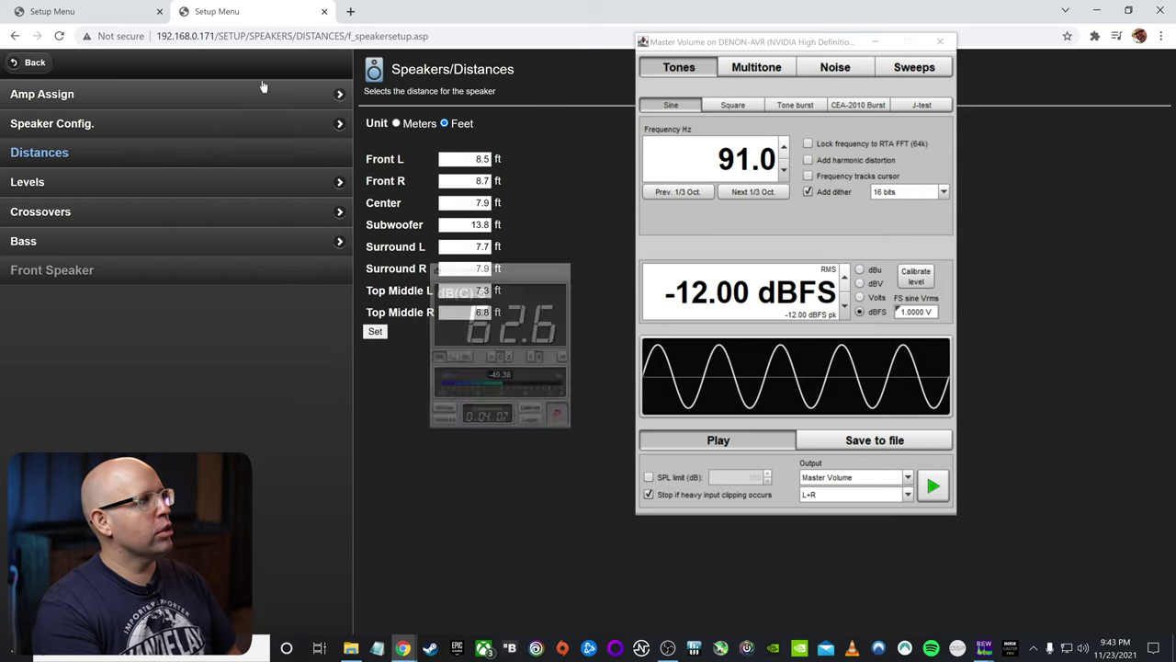
click(182, 217)
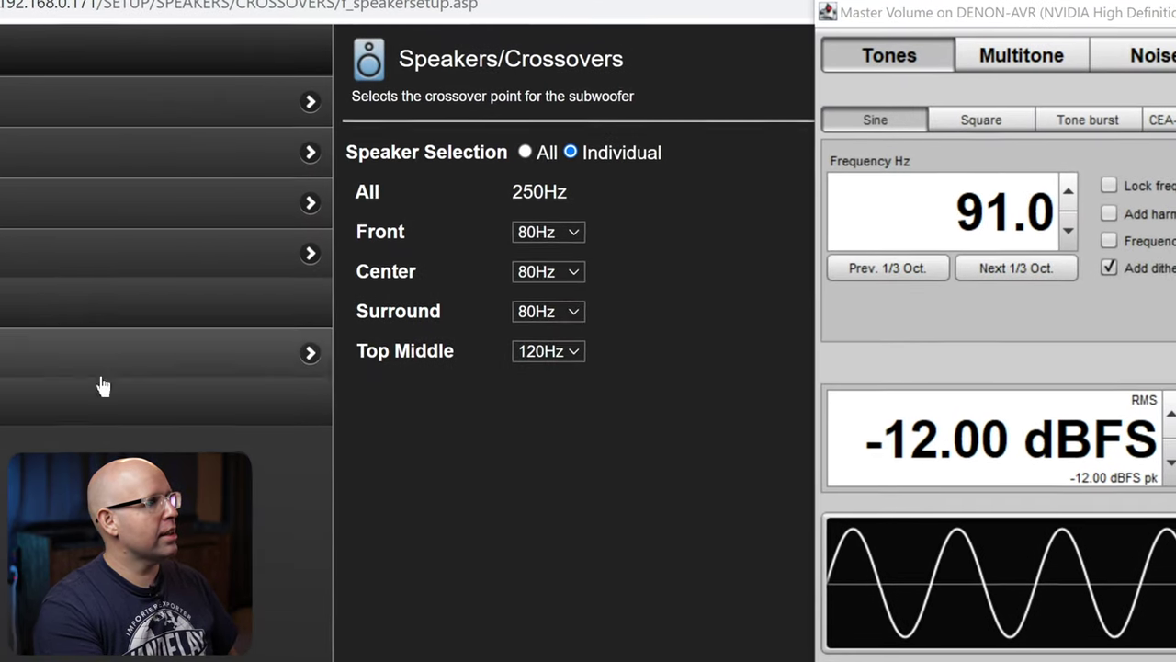
click(479, 170)
click(550, 352)
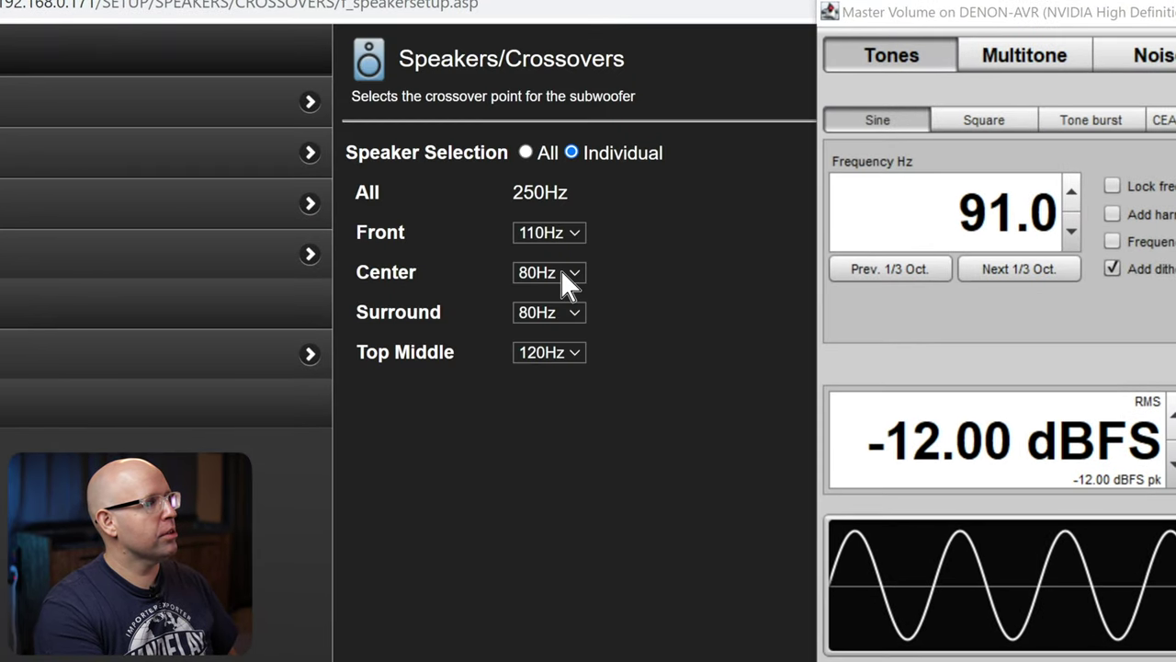
click(561, 271)
click(556, 390)
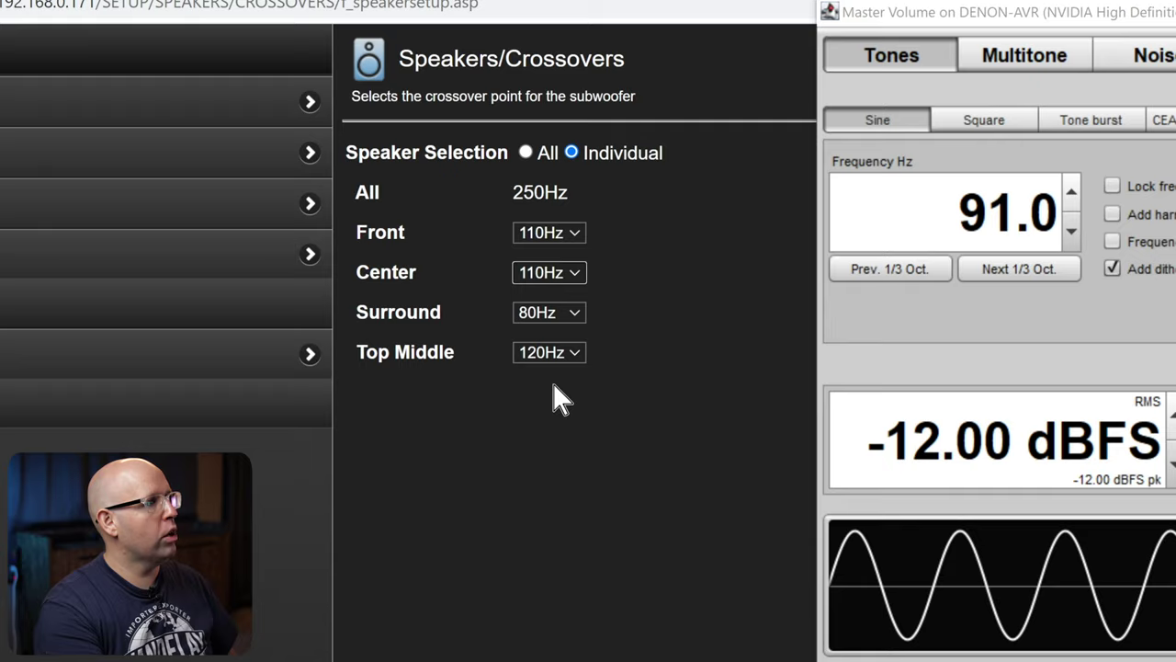
click(548, 317)
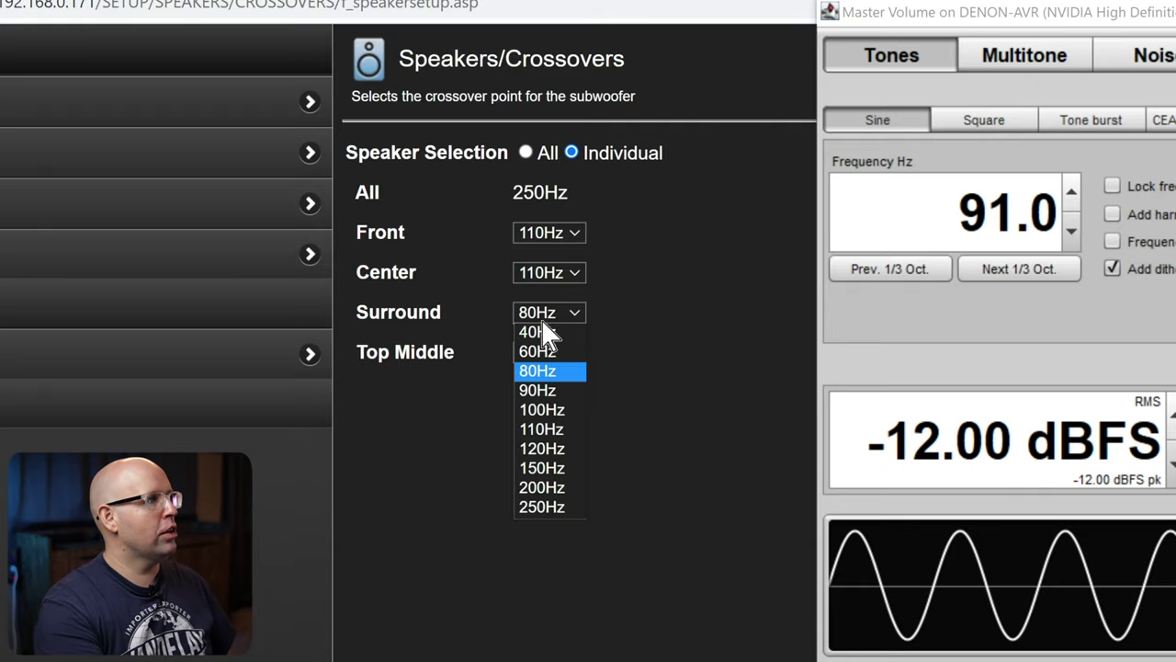
click(550, 428)
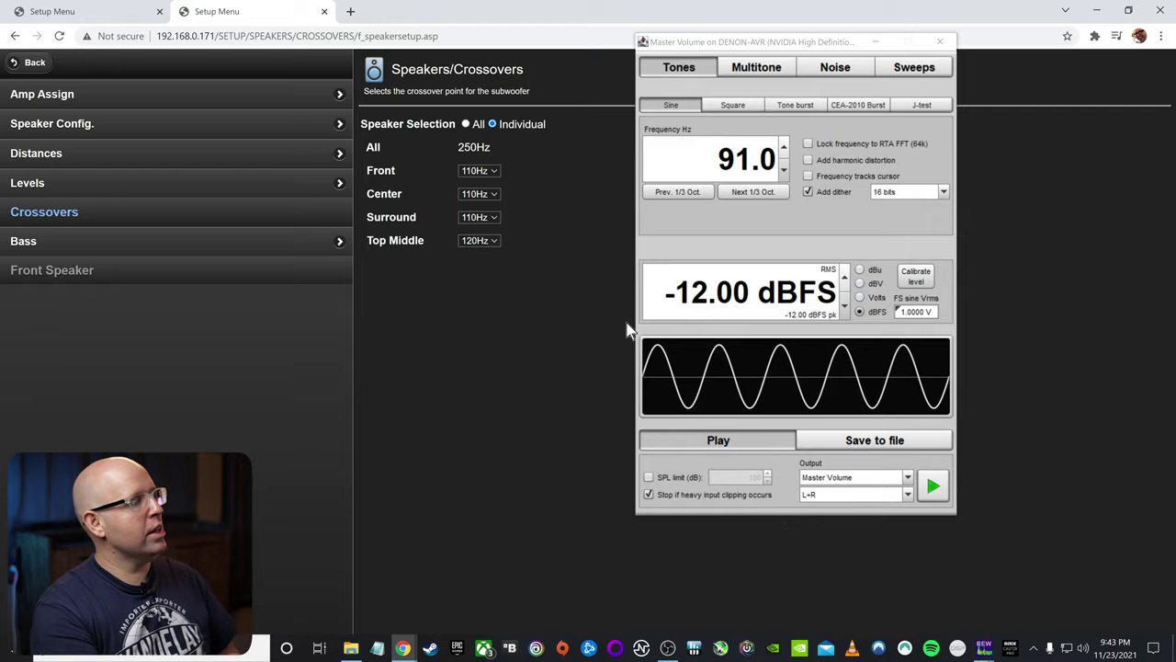
click(188, 166)
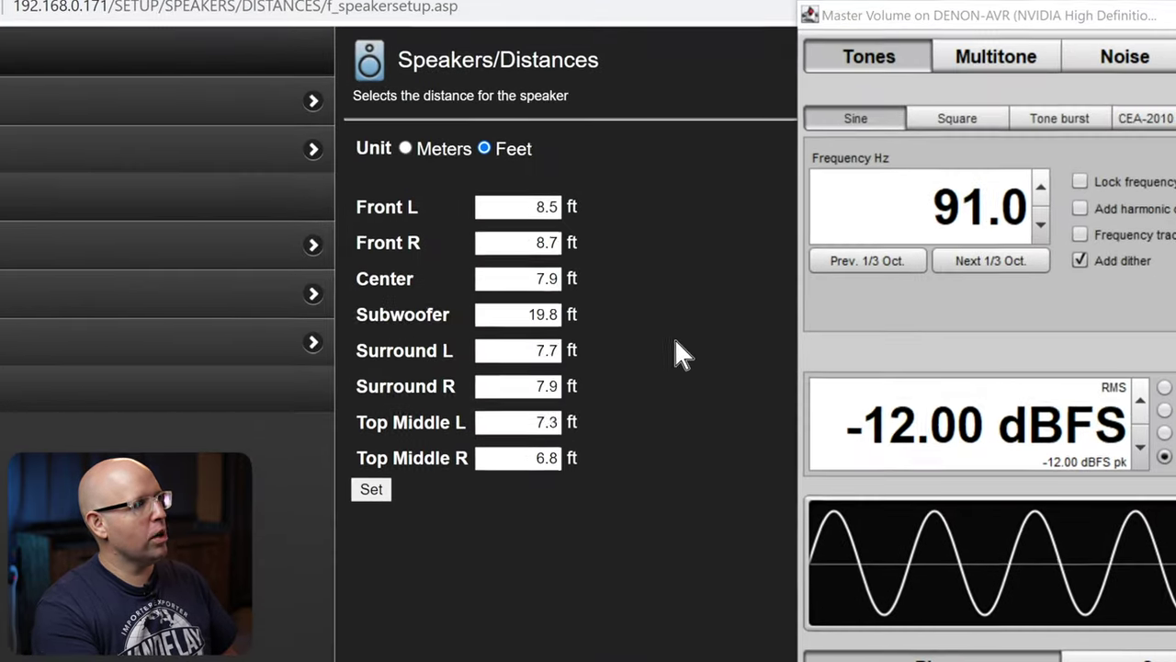
click(485, 226)
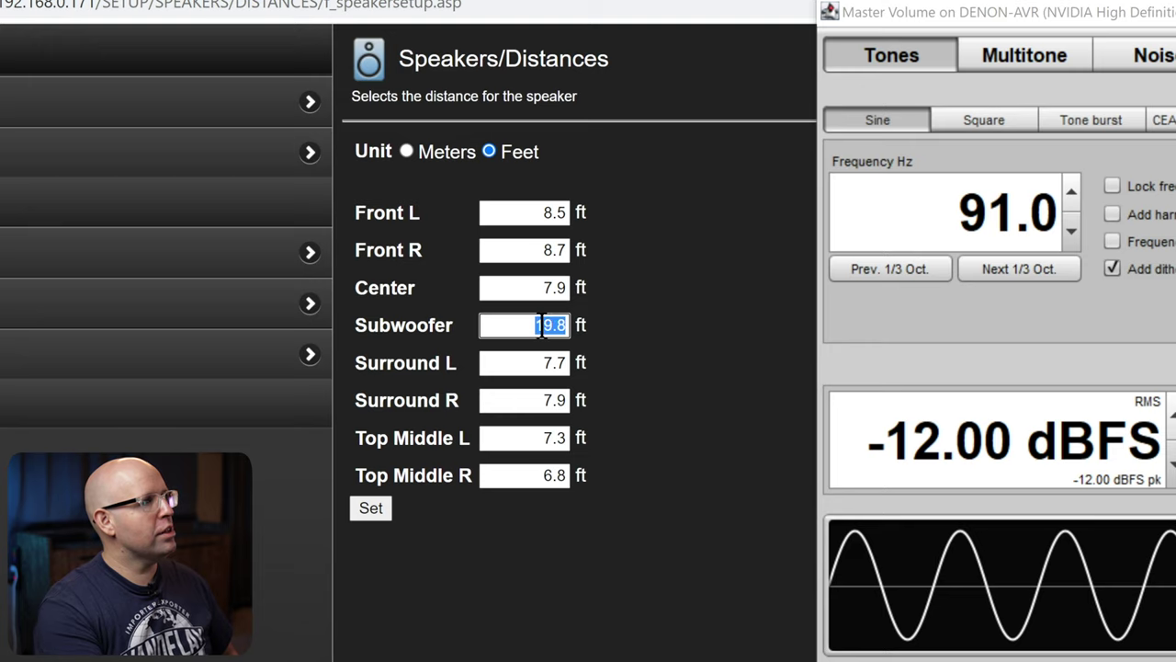
Reset the subwoofer distance to 13.8 ft and run a REW sweep named '110HZ XOVER 13.8'.
text(13.8)
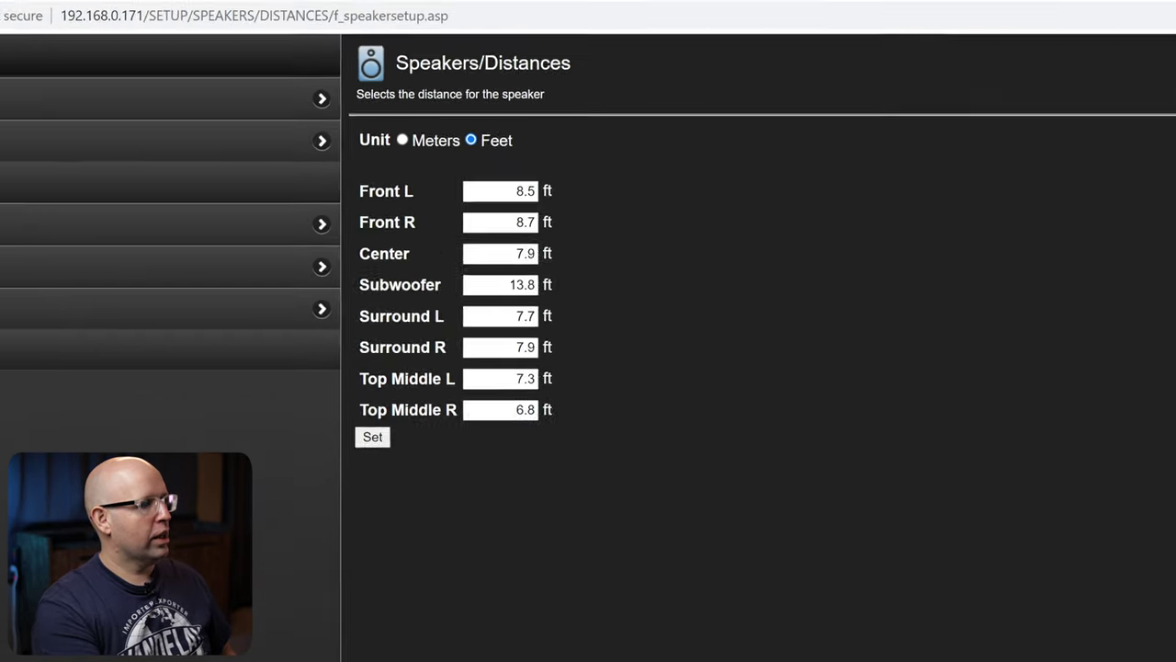
mouse_move(982, 646)
click(974, 609)
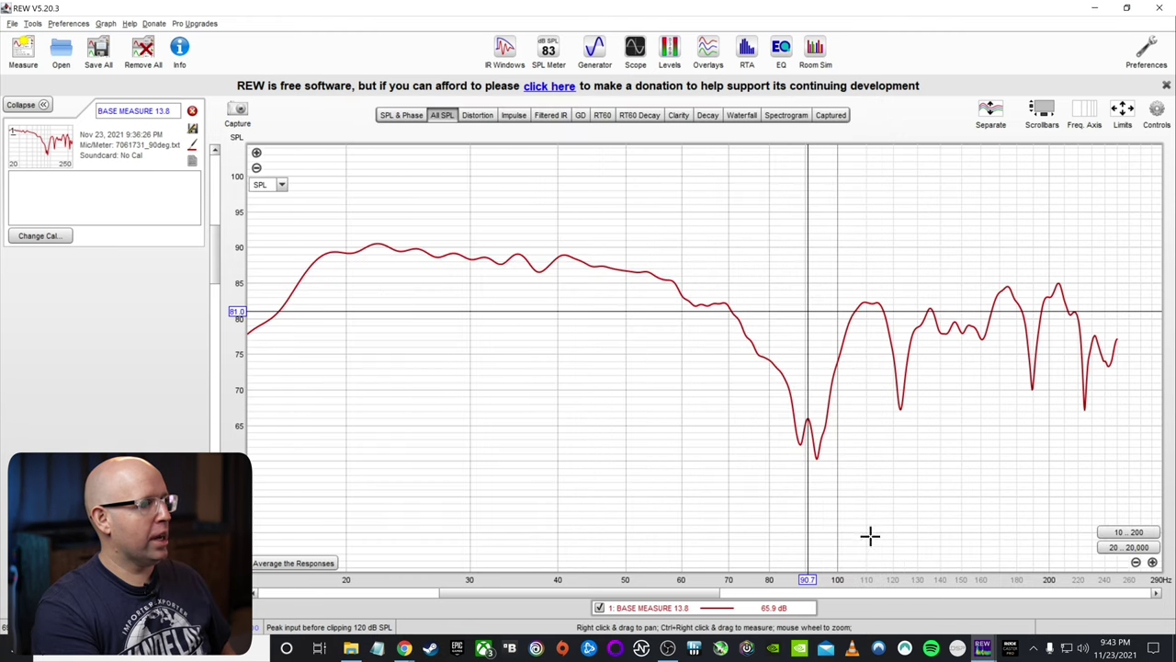
click(23, 50)
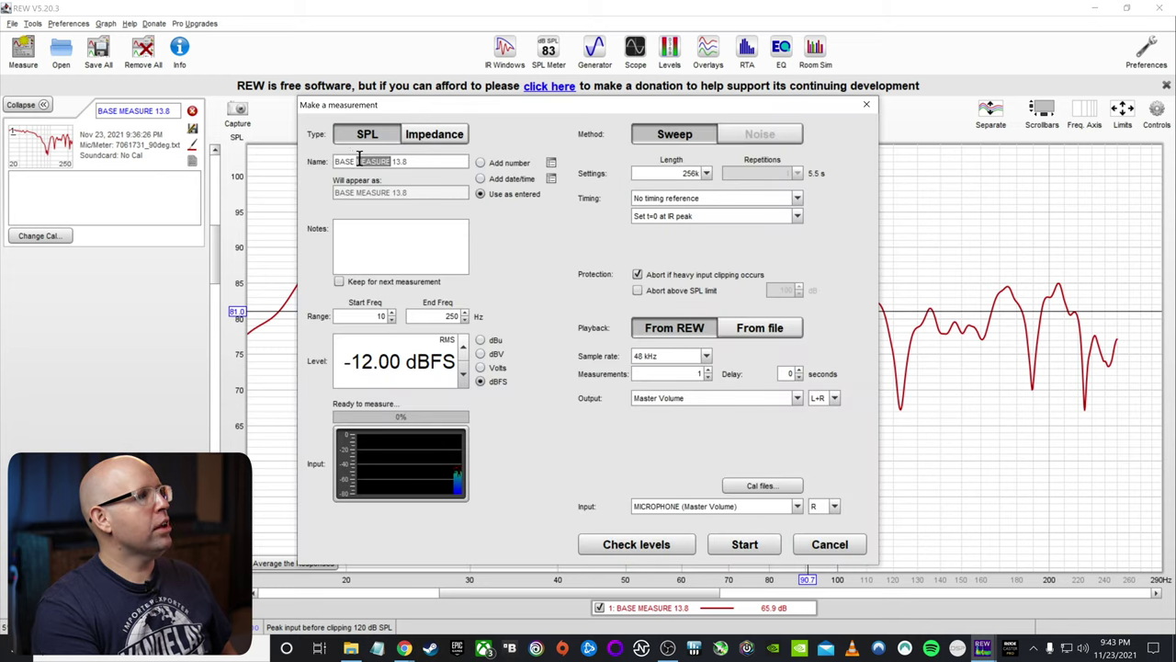
drag(390, 161, 308, 161)
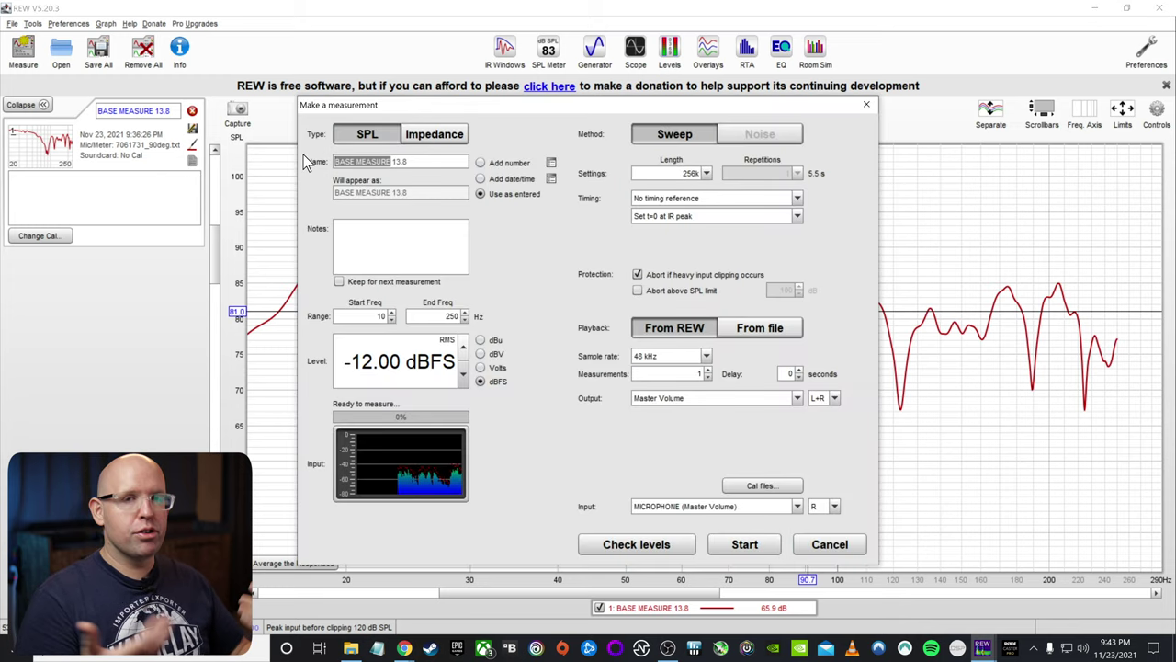
text(110HZ)
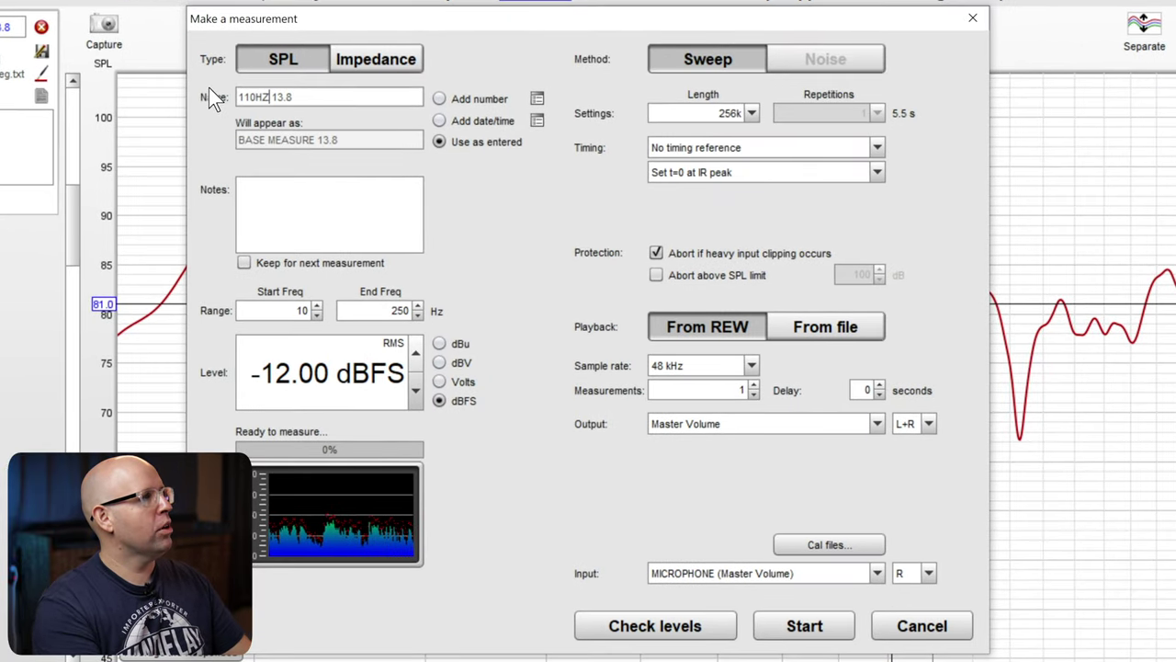
text( XOVER)
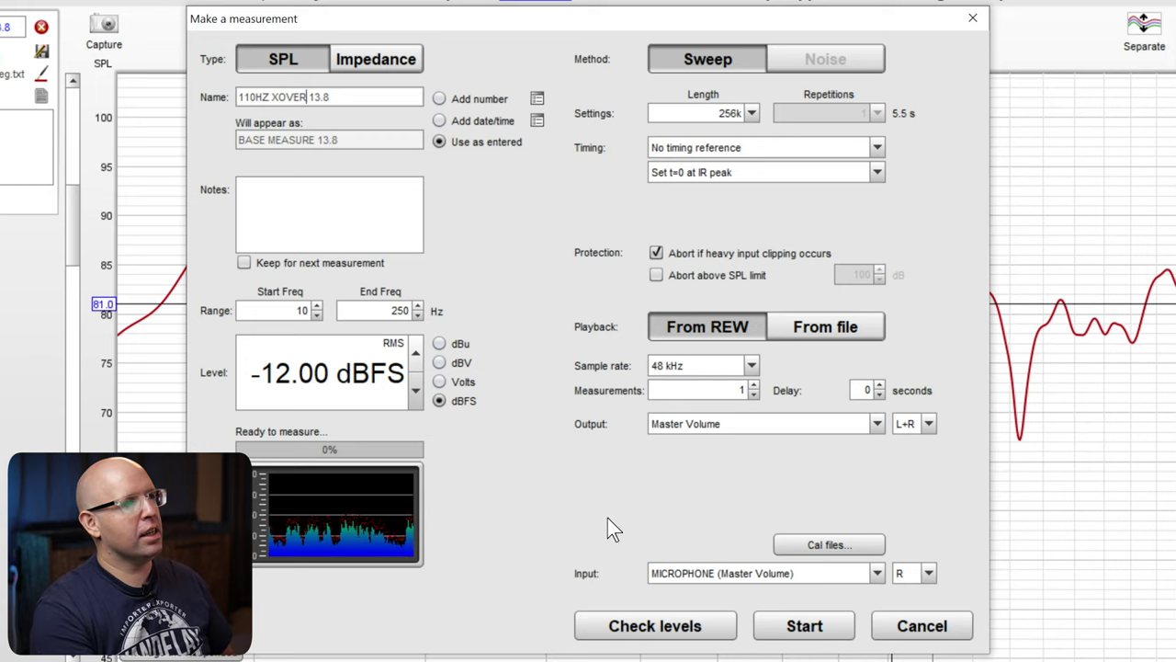
click(838, 628)
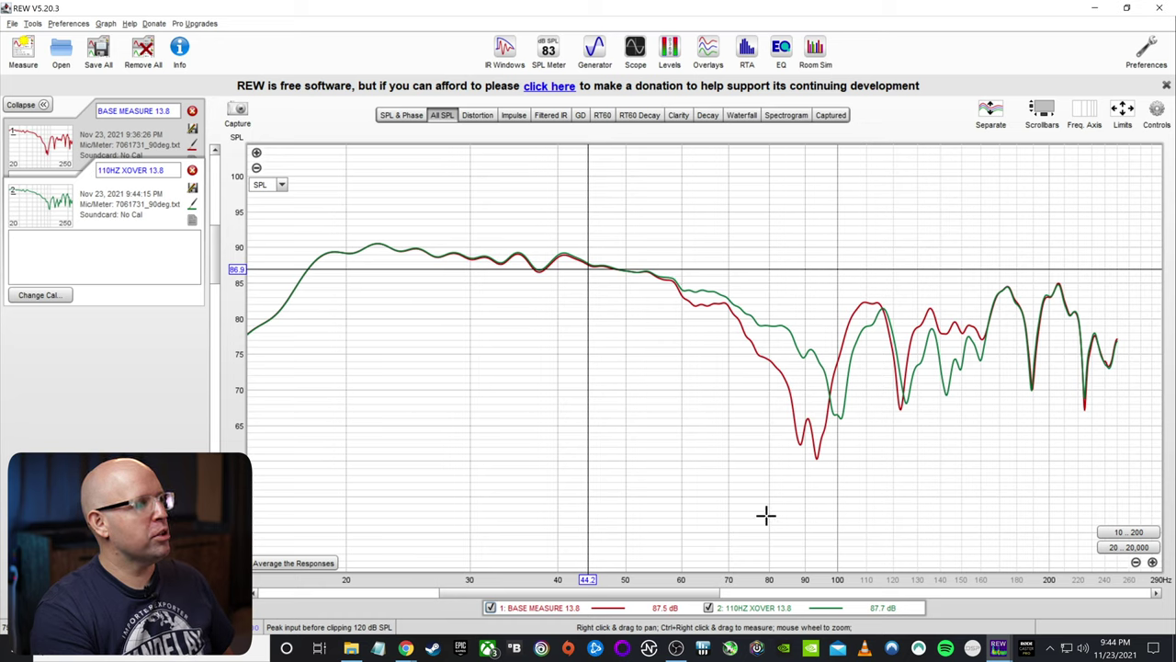
Hide the BASE MEASURE 13.8 curve and zoom in around 100 Hz, then back out.
click(491, 607)
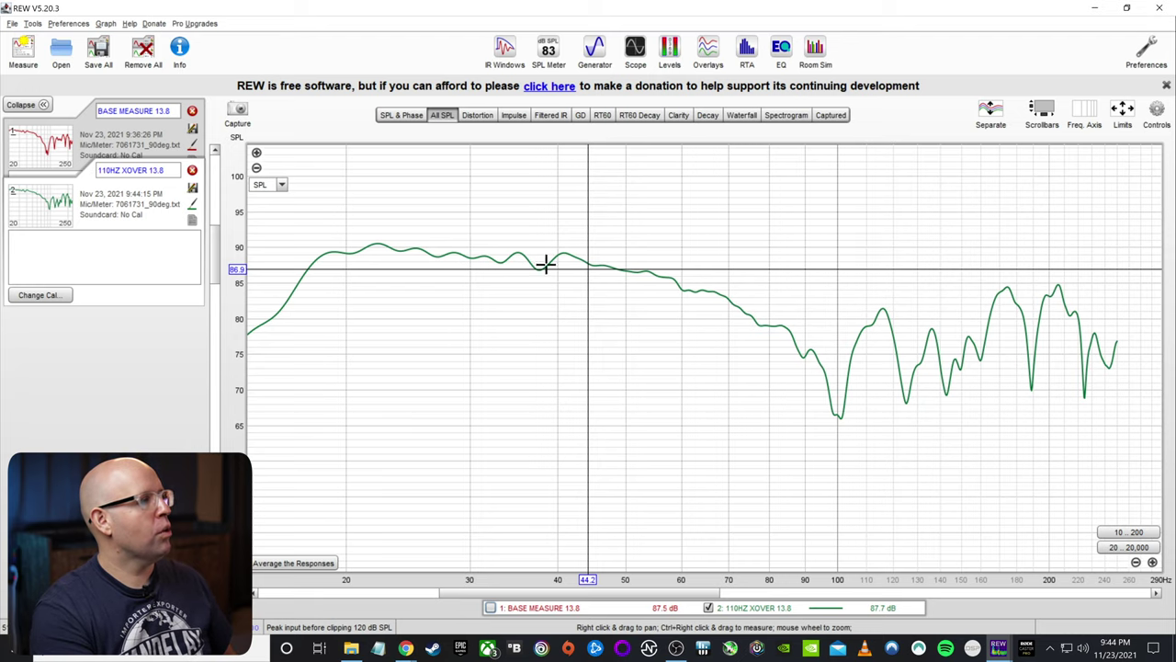
scroll(840, 300, up, 3)
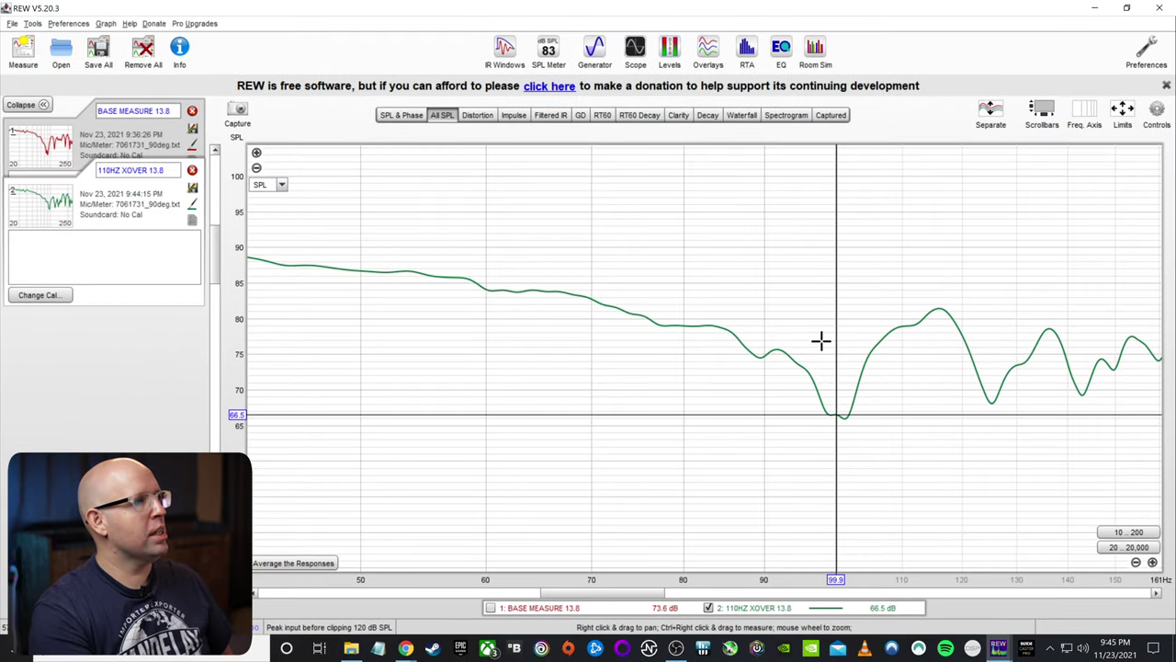
scroll(831, 342, down, 3)
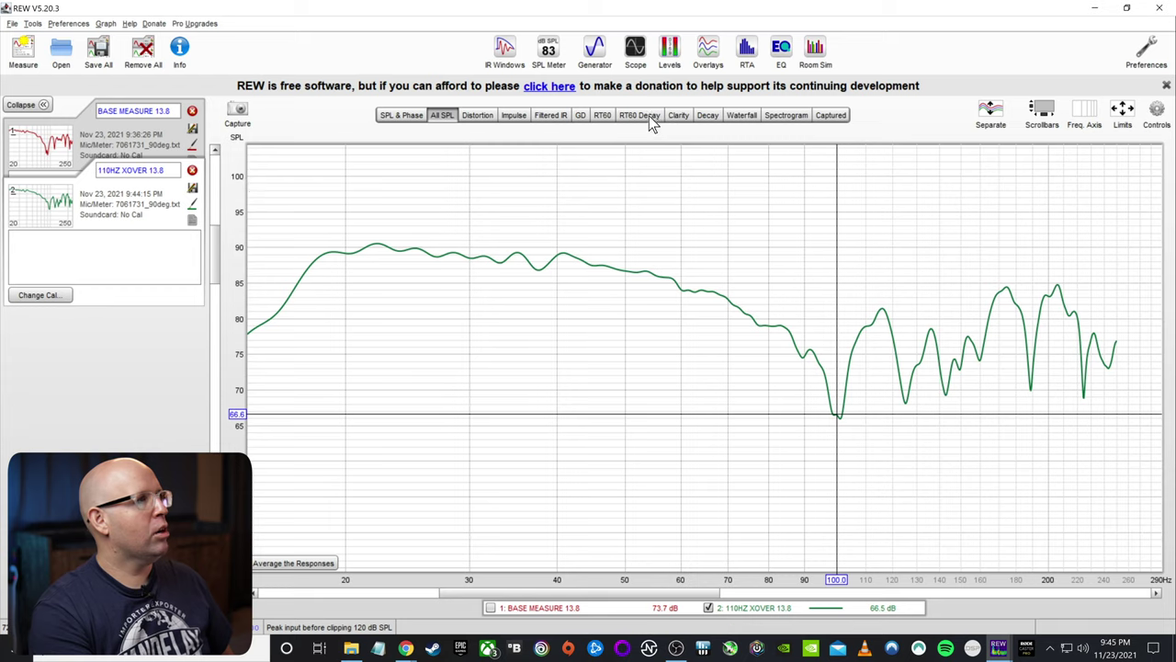
Set the generator to 100 Hz and arrange it and the SPL meter beside the distances page.
click(597, 52)
double_click(749, 158)
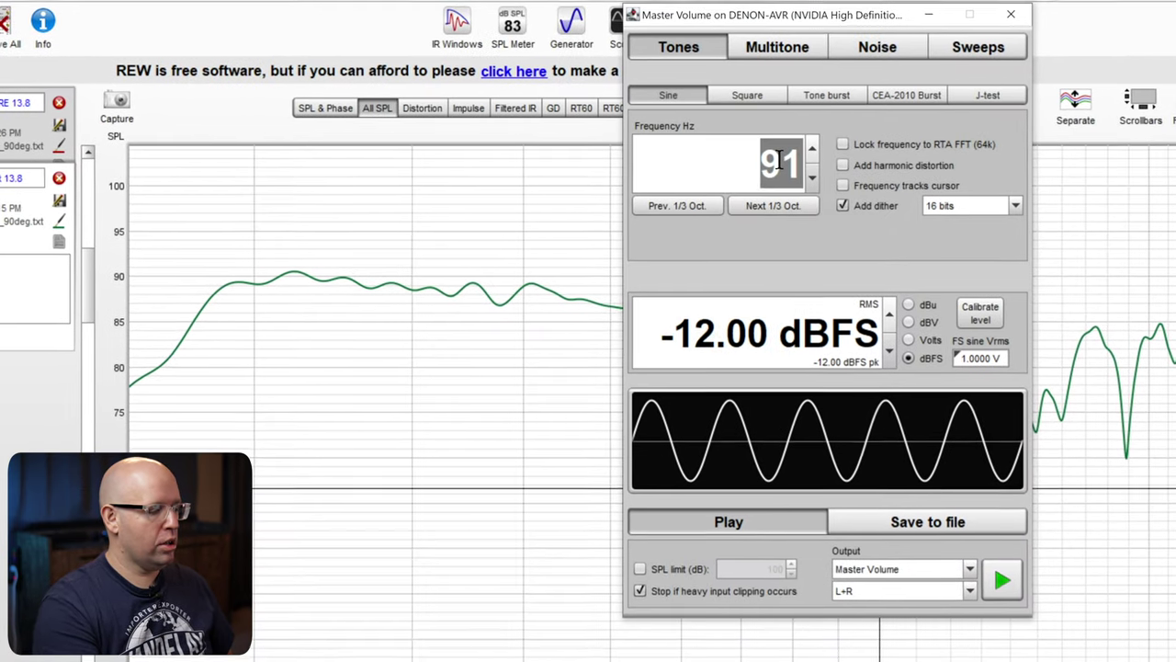
text(100)
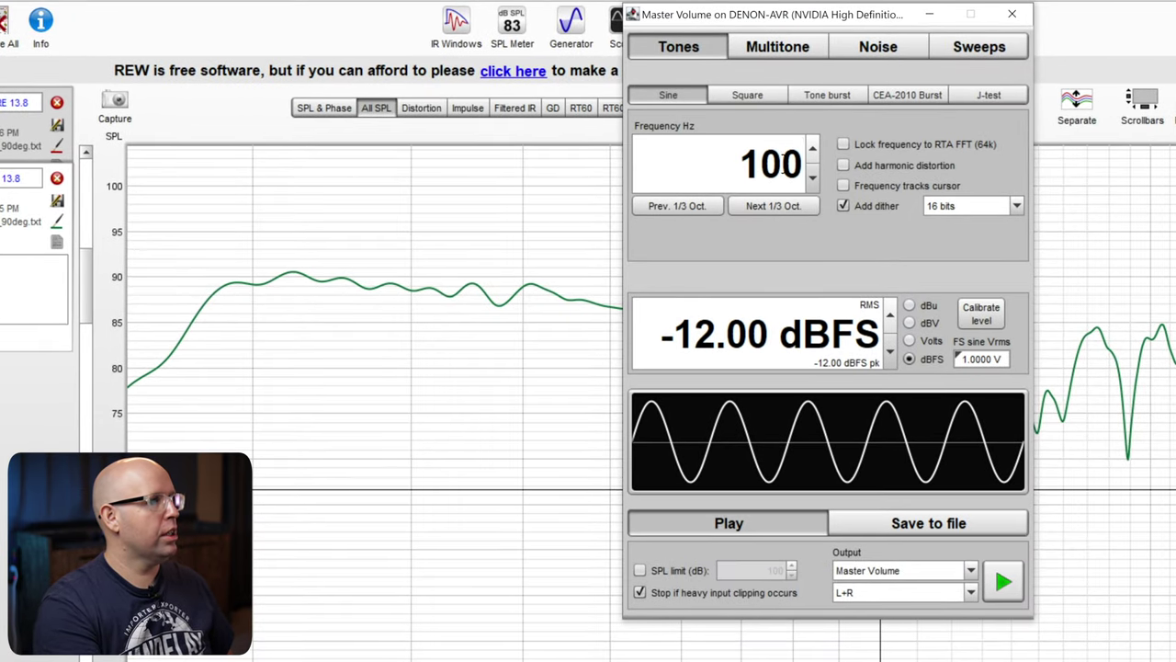
click(512, 25)
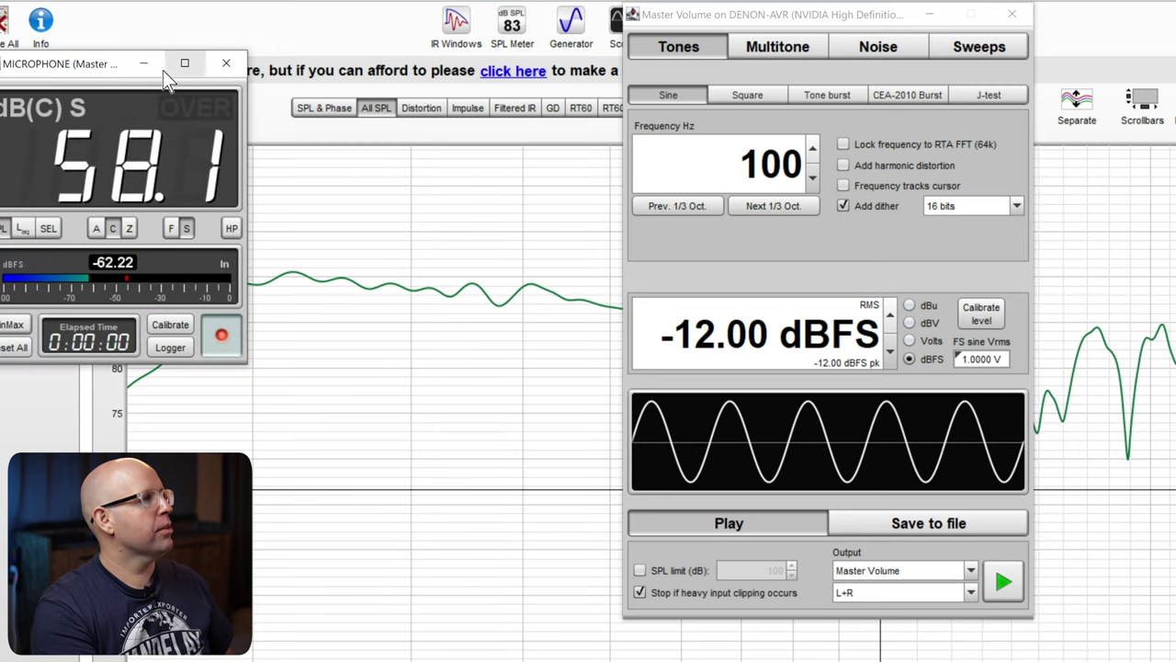
drag(165, 81, 345, 139)
drag(723, 15, 832, 35)
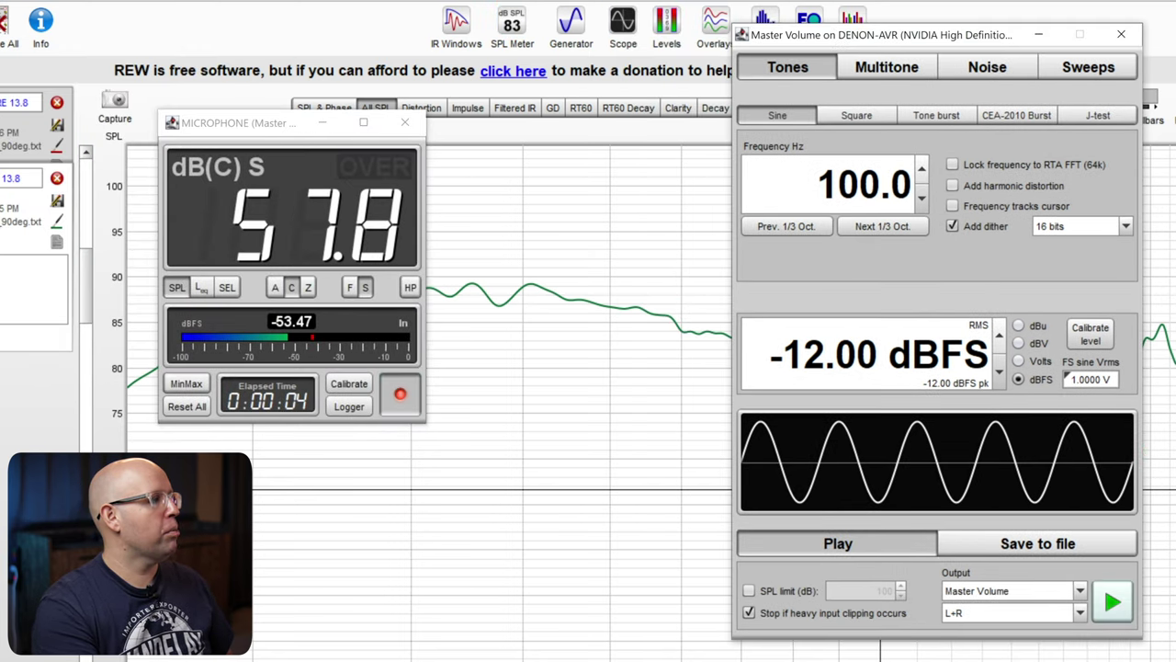
click(349, 649)
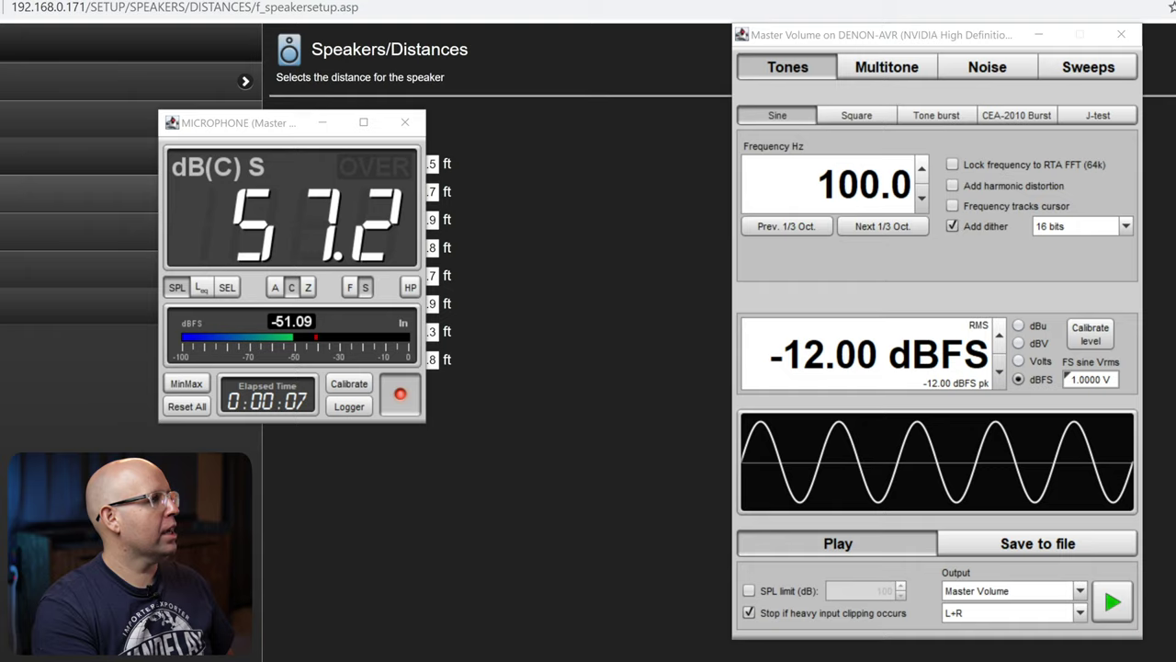
drag(273, 127, 153, 111)
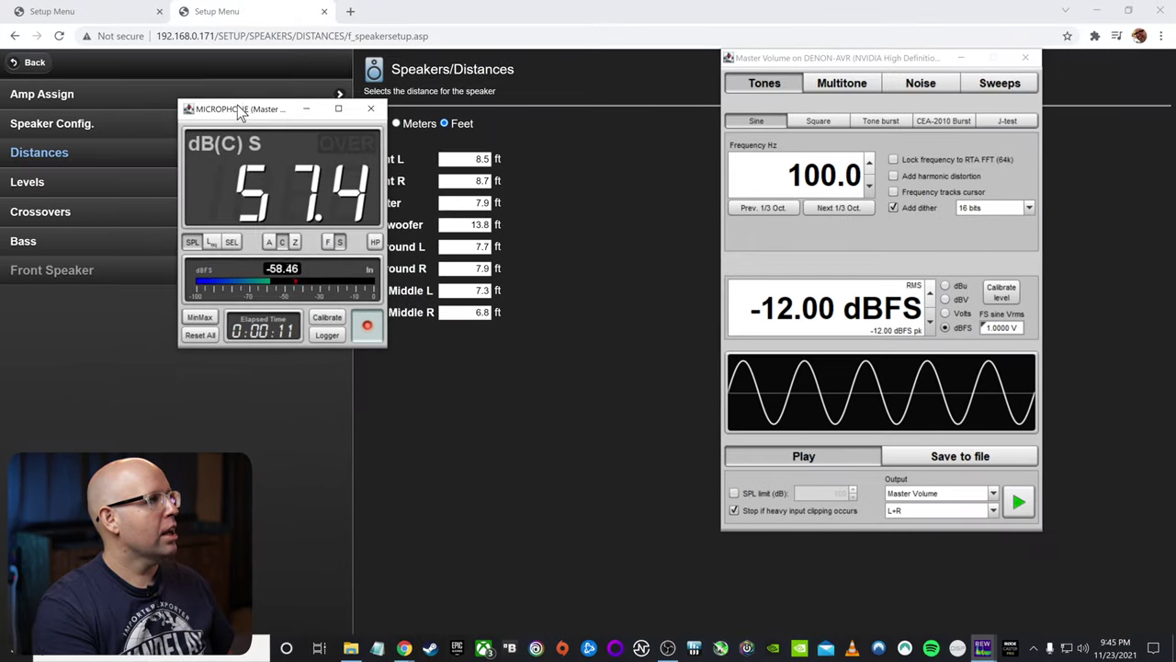
drag(241, 110, 185, 86)
drag(822, 58, 666, 45)
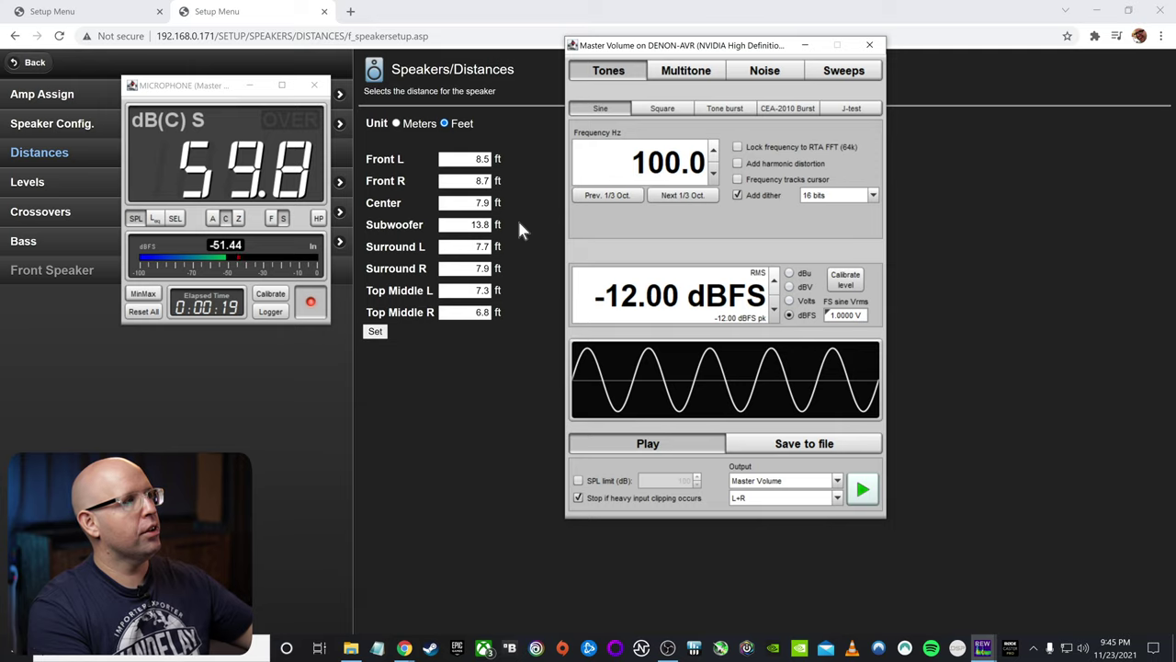
Play the 100 Hz tone and set the subwoofer distance to 14.8 ft, then 15.8 ft.
click(863, 489)
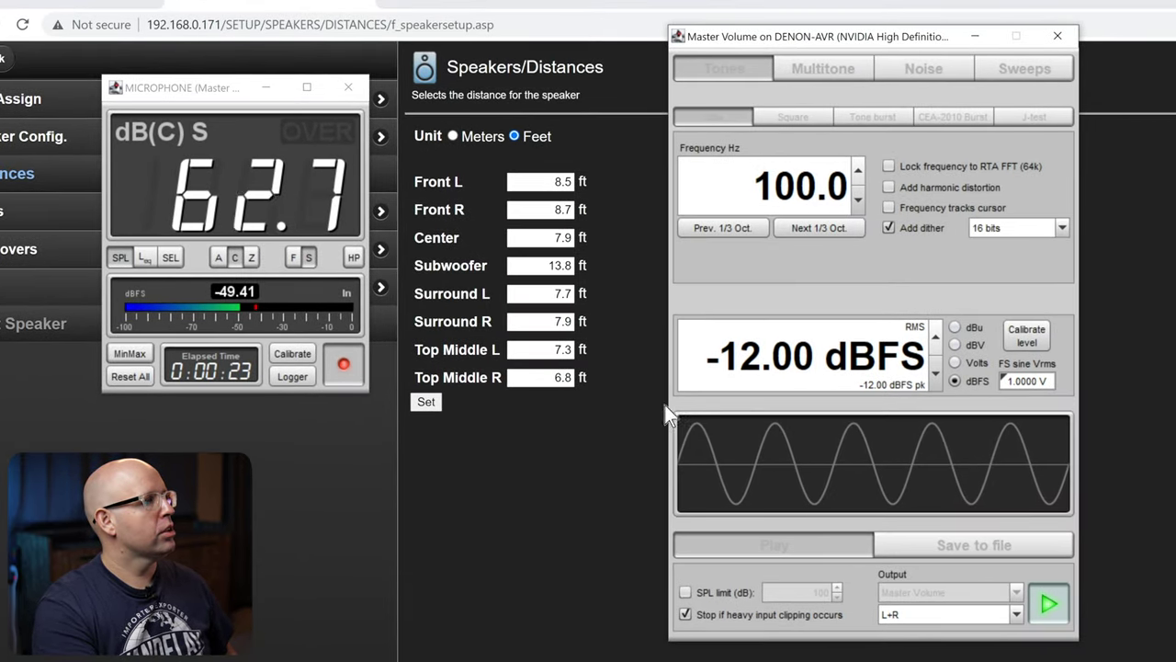
click(552, 265)
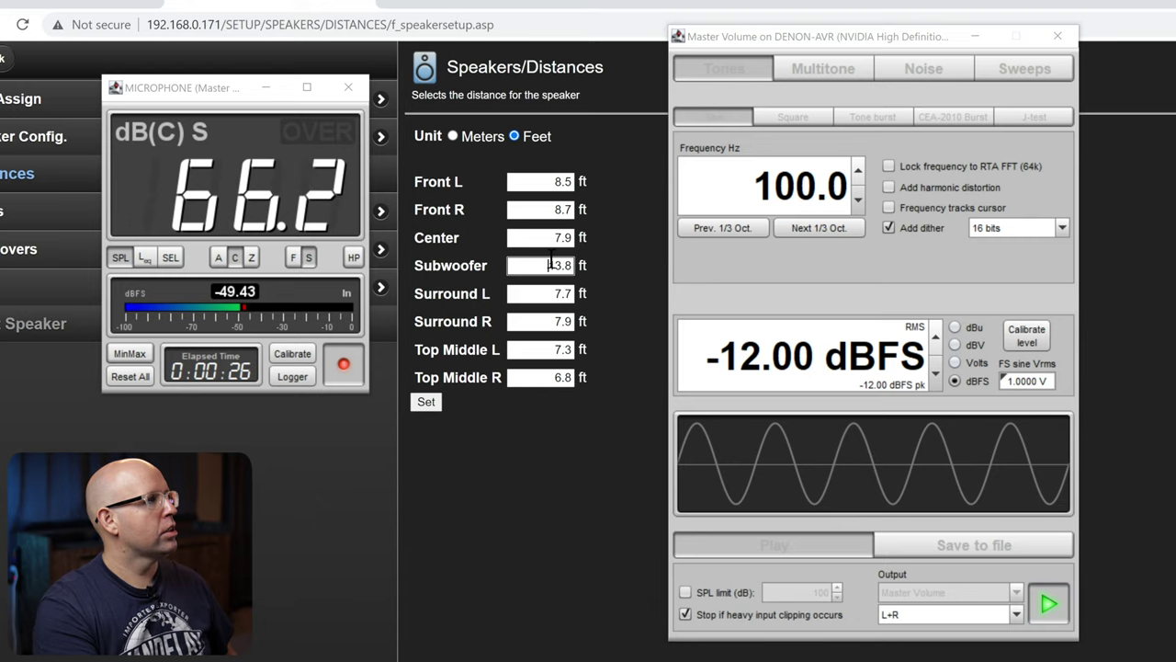
text(14.8)
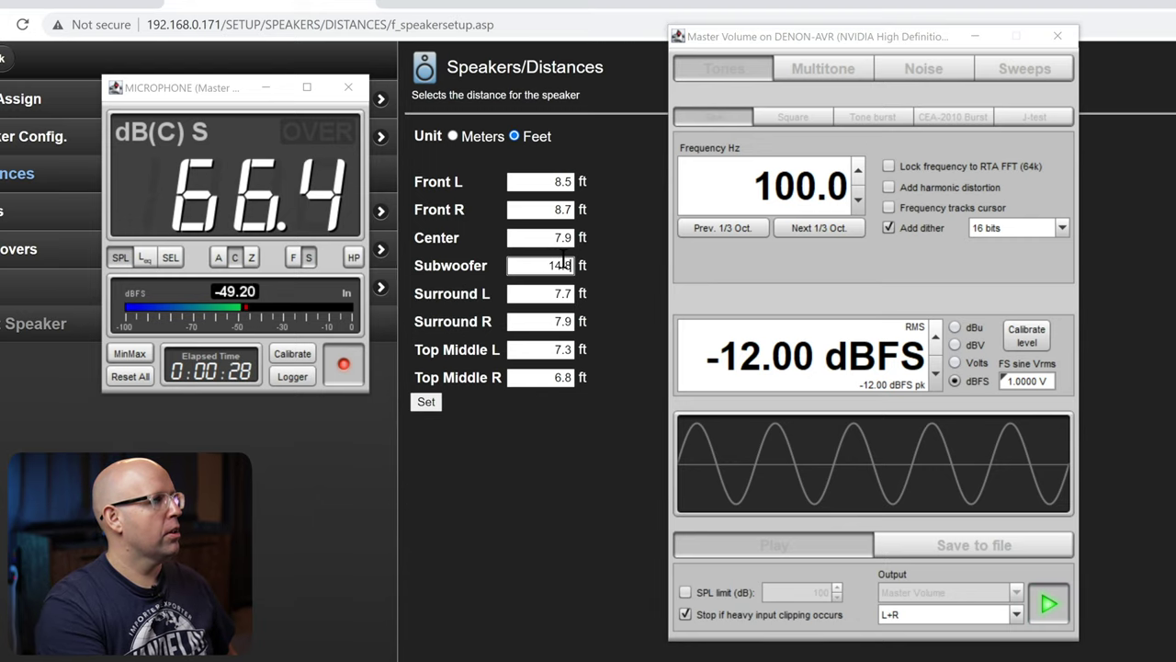
click(428, 404)
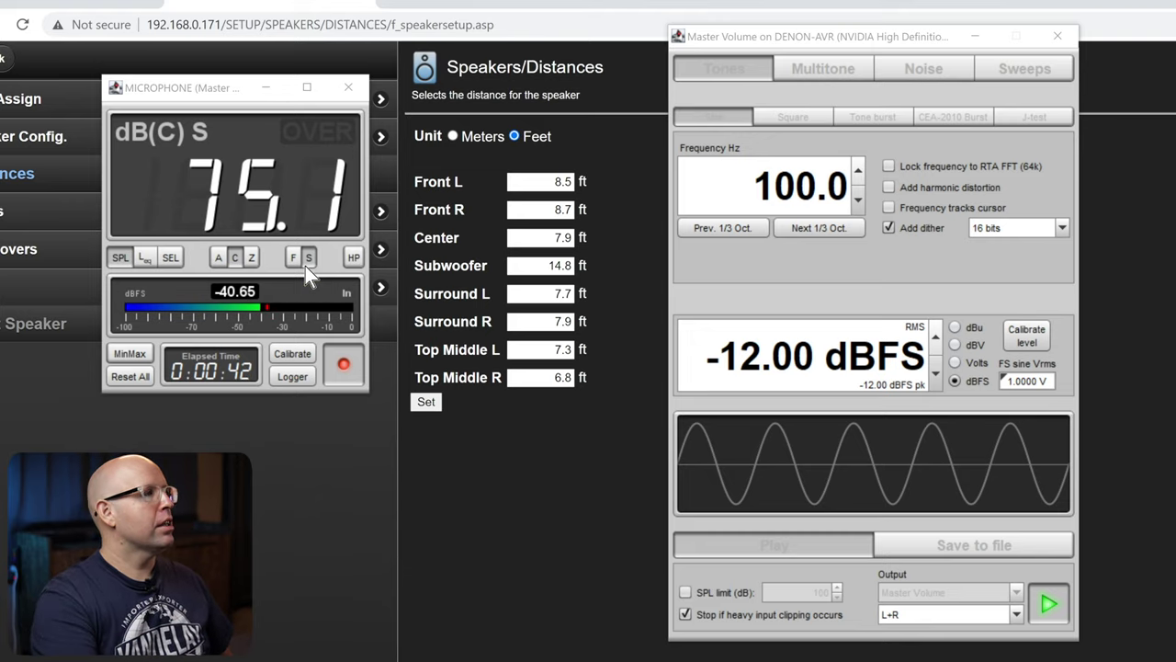
double_click(555, 265)
text(15.8)
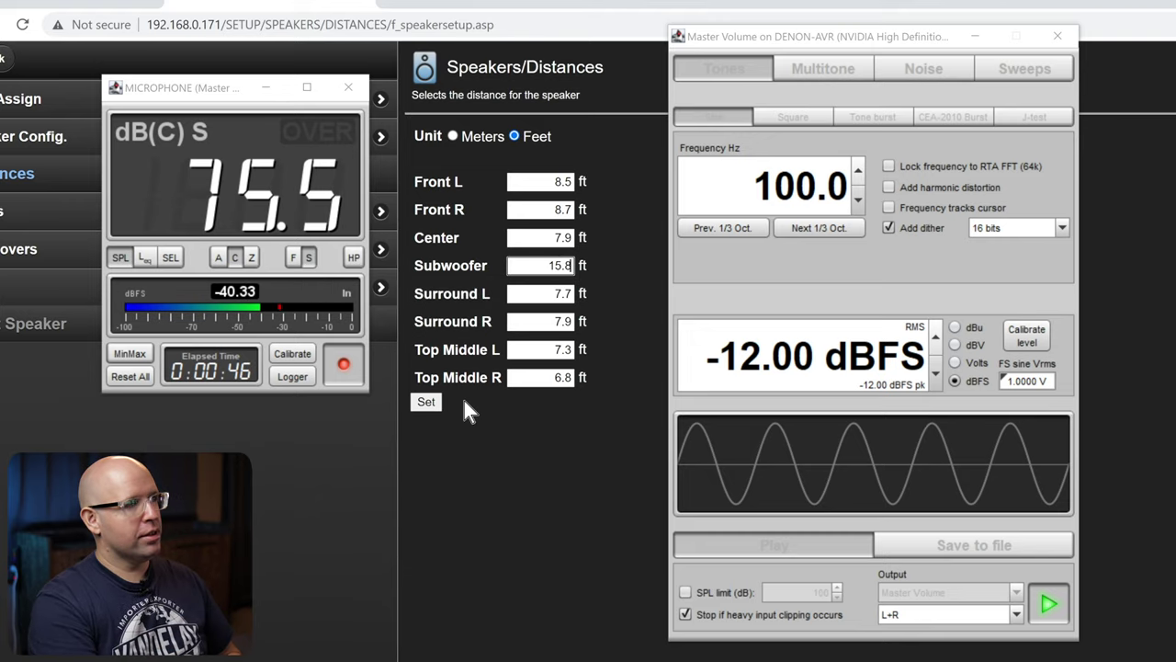
click(425, 408)
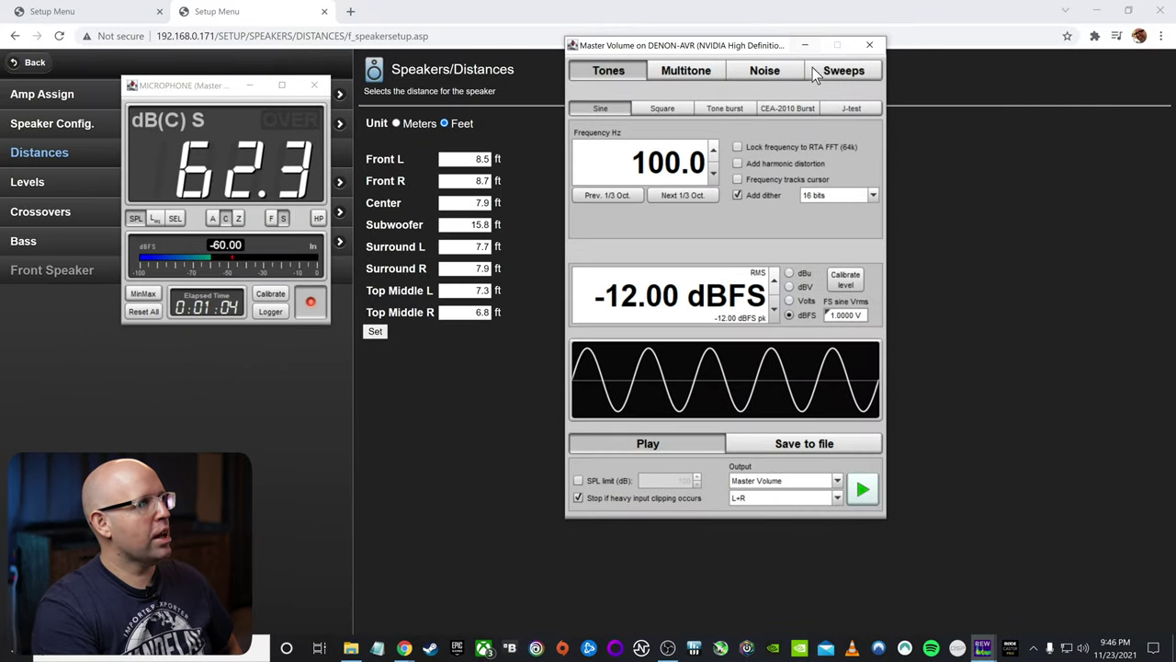
Run a sweep named '110HZ XOVER 15.8', then reopen the generator and SPL meter.
click(987, 49)
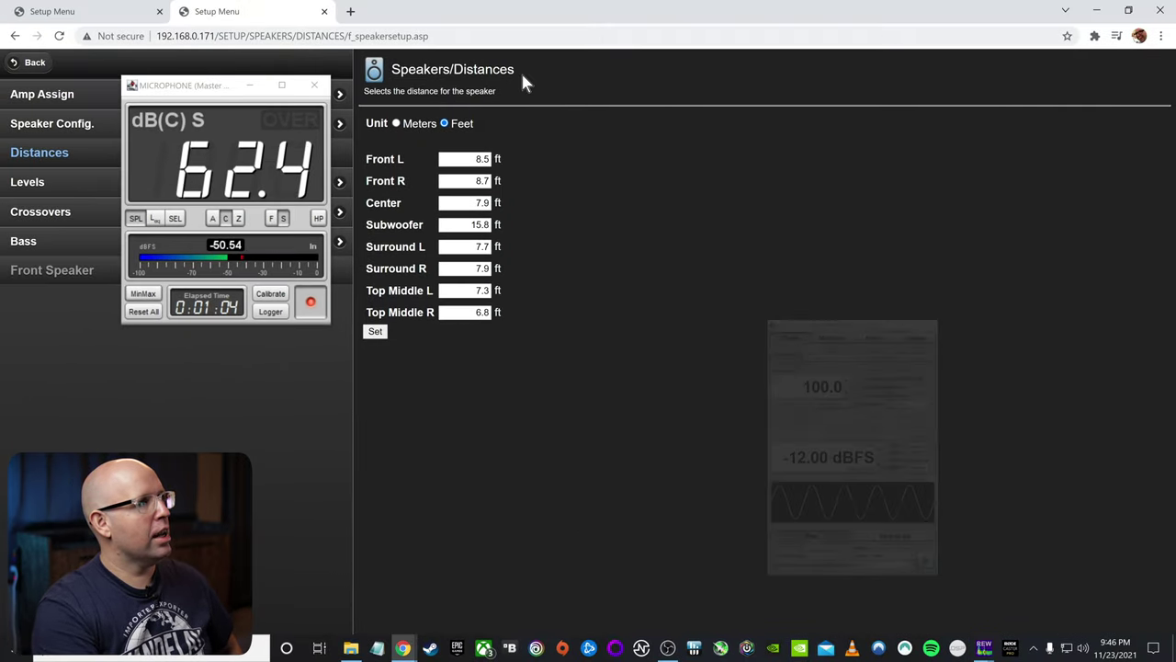
click(249, 85)
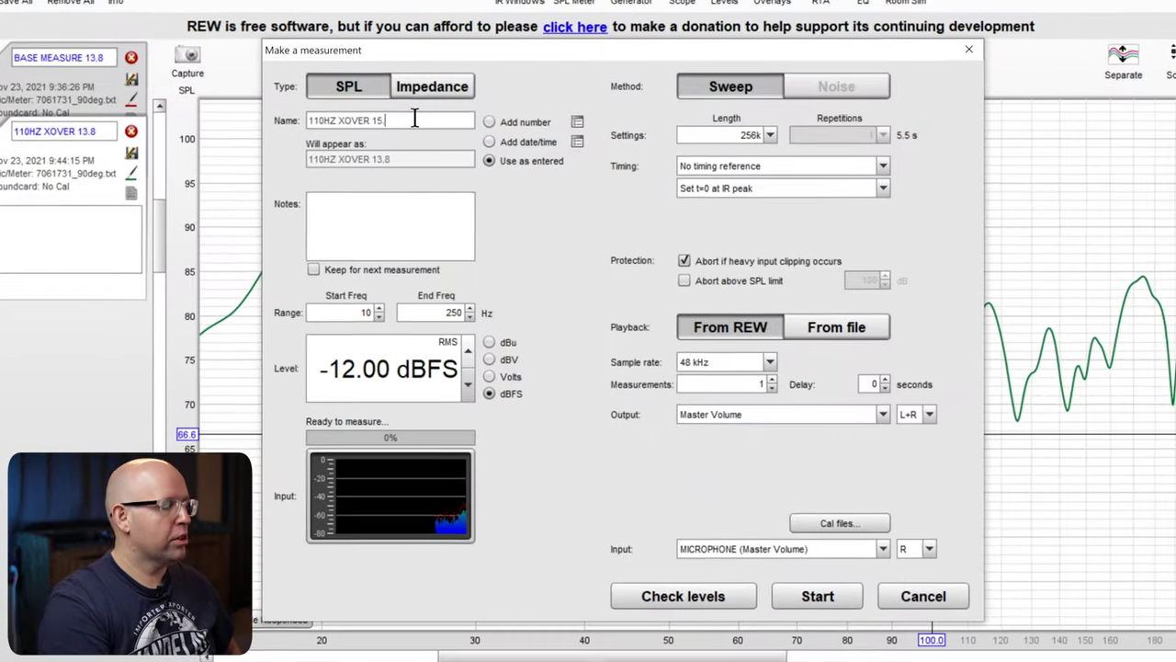
text(8)
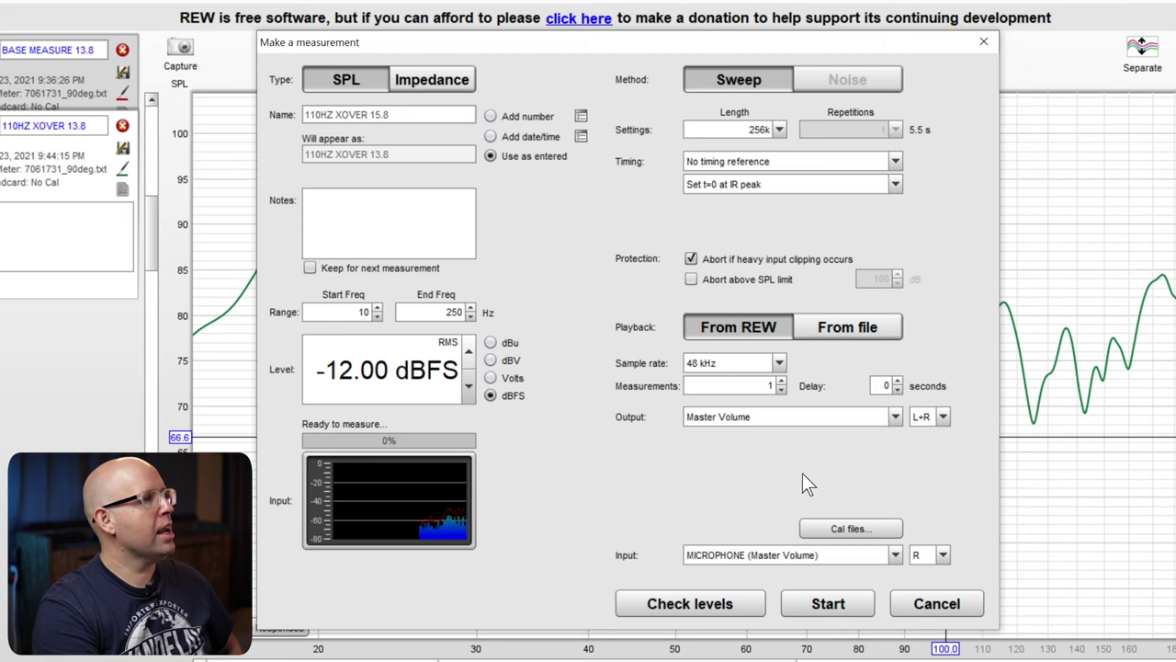
click(845, 598)
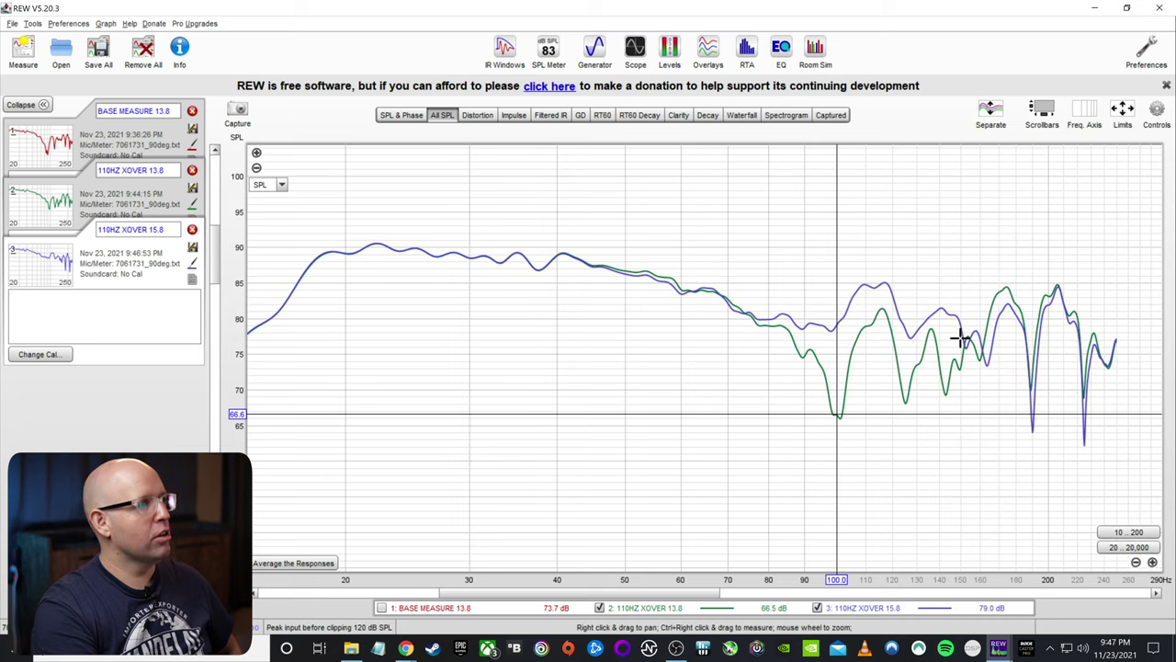
key(ctrl+g)
key(ctrl+m)
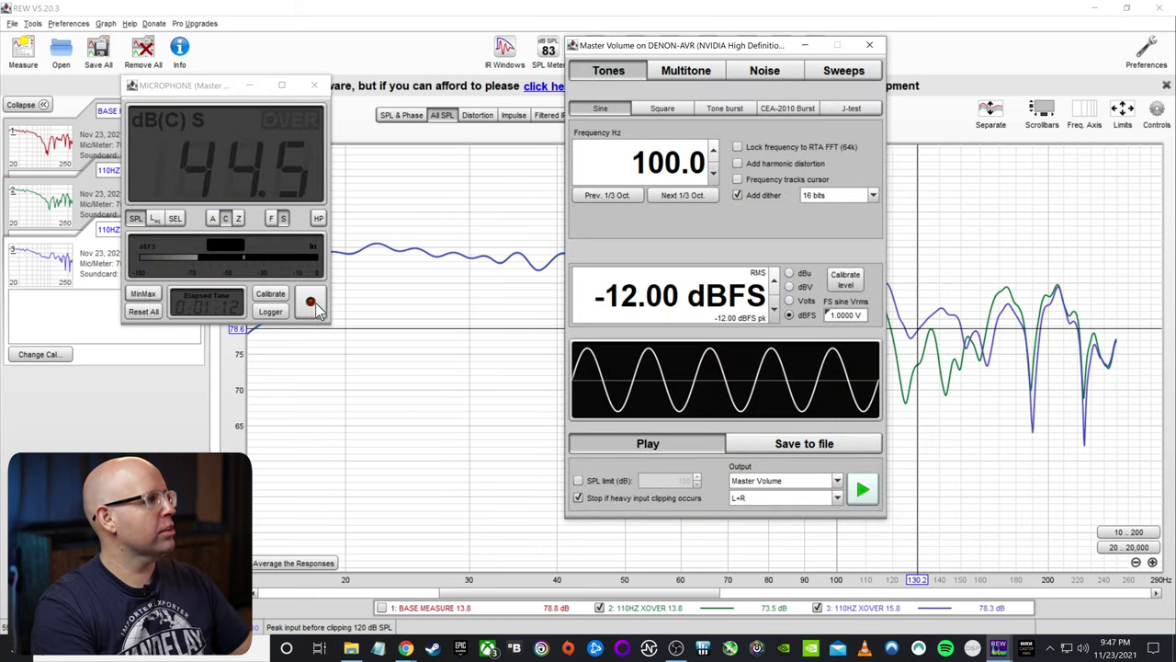
With the 100 Hz tone metered, set the subwoofer distance to 16.8 ft, then close the meter and stop the tone.
click(313, 306)
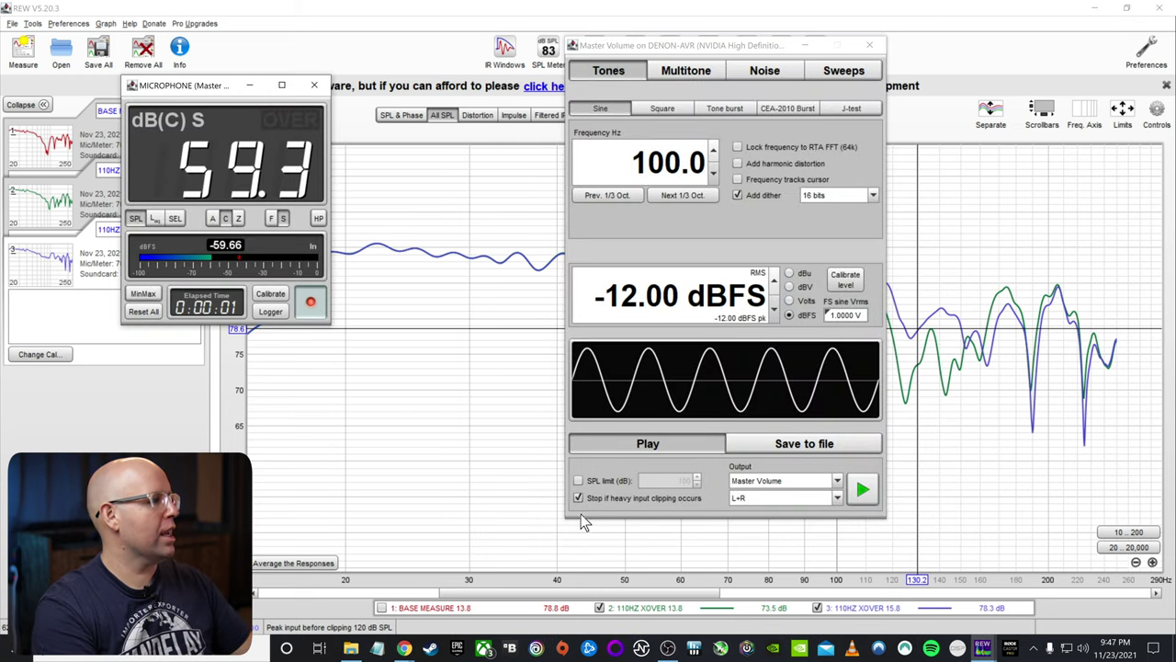
mouse_move(402, 648)
click(340, 571)
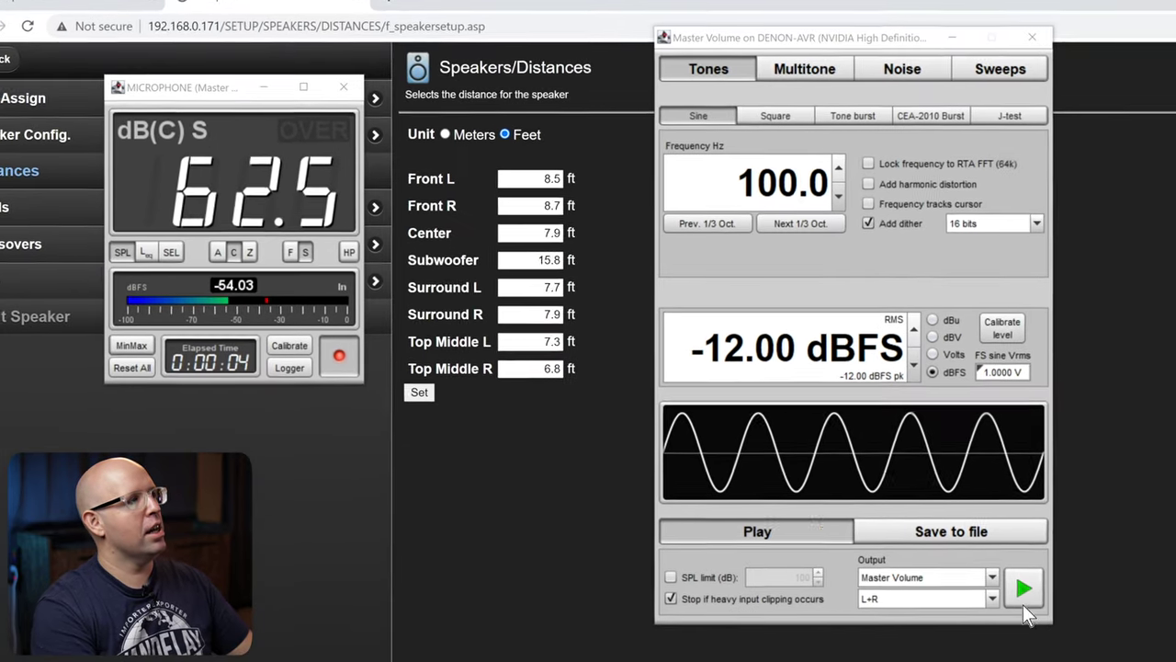
click(863, 489)
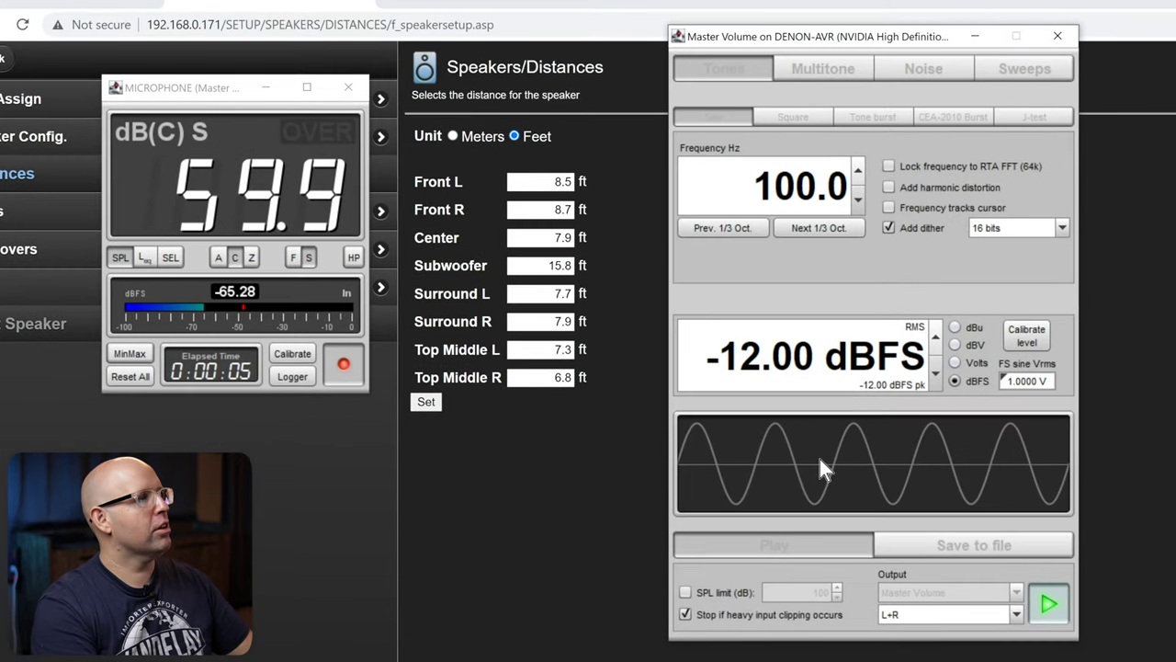
double_click(557, 264)
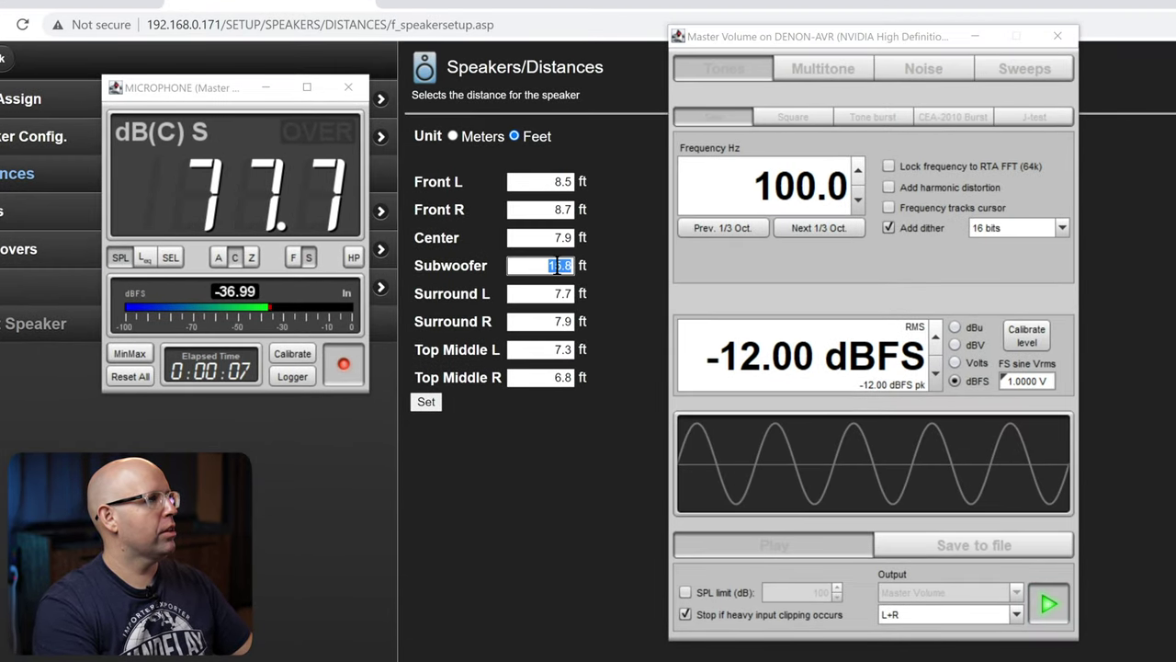
text(16.8)
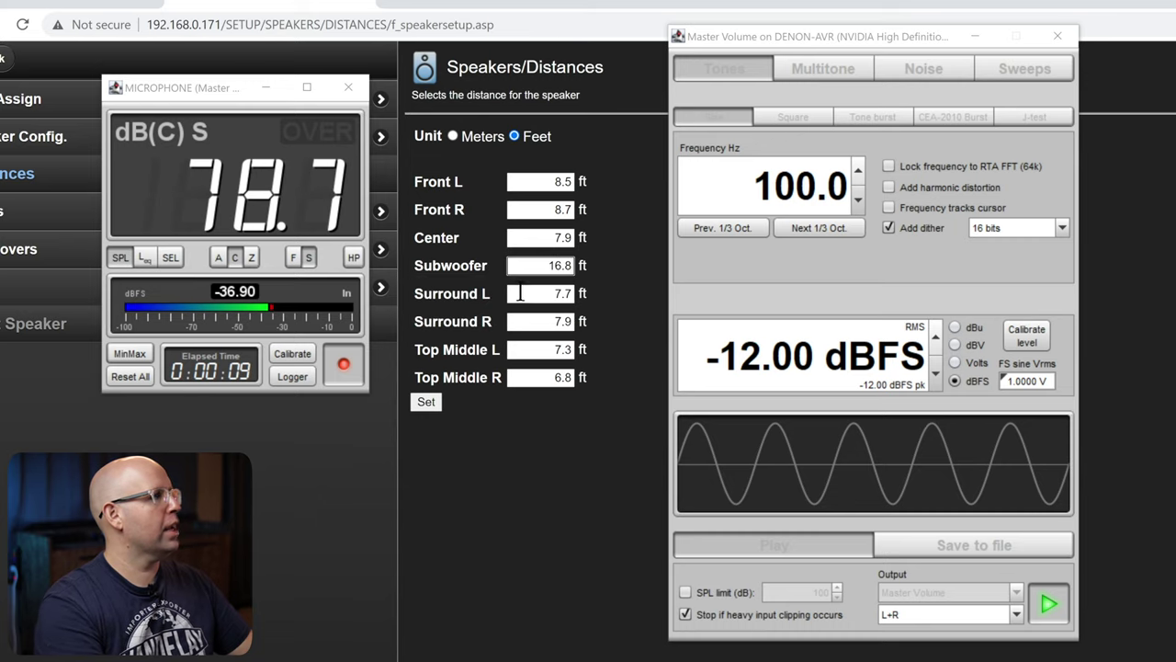
click(462, 404)
click(434, 401)
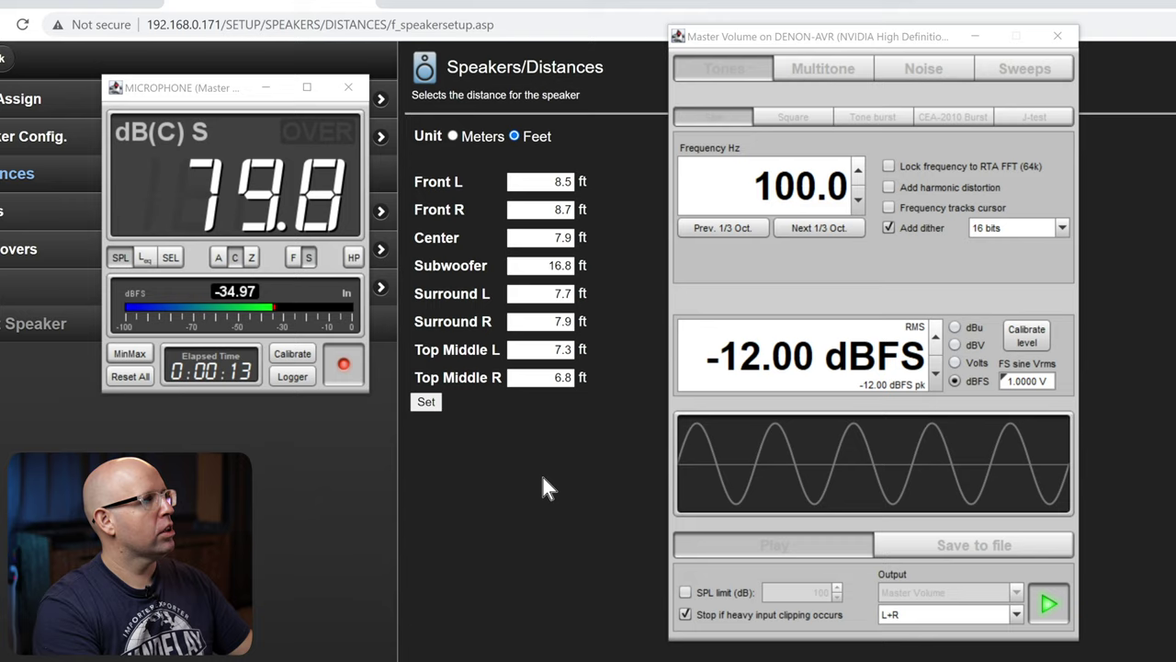
click(348, 87)
click(1040, 612)
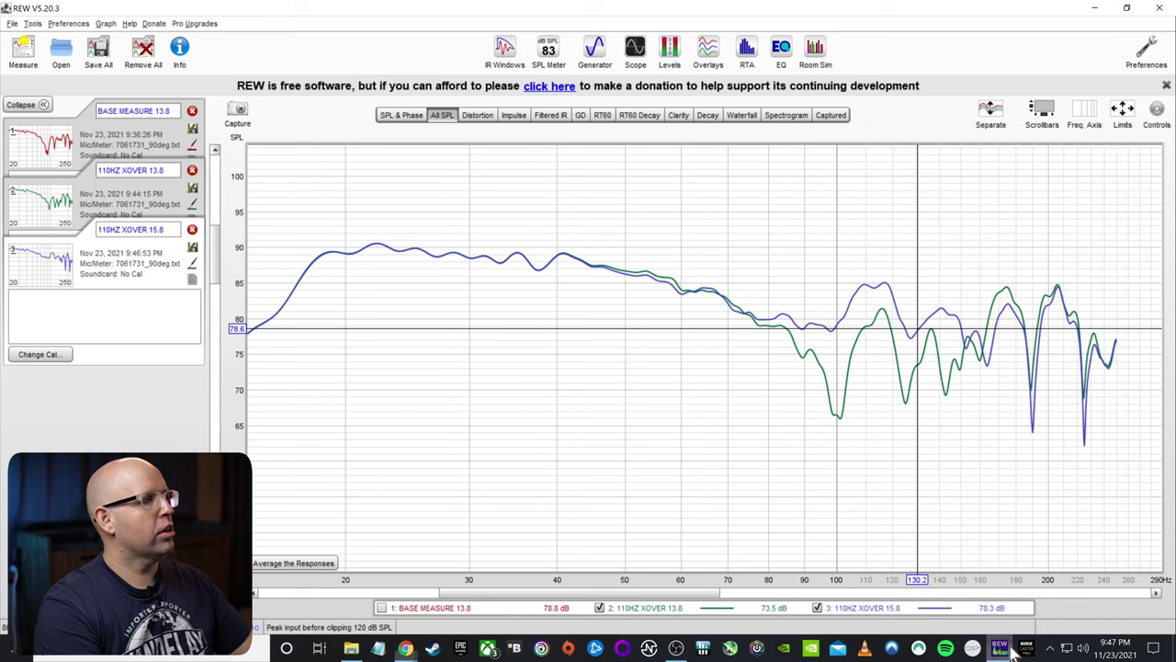
Run a sweep named '110HZ XOVER 16.8' and hide the 110HZ XOVER 13.8 trace.
click(30, 58)
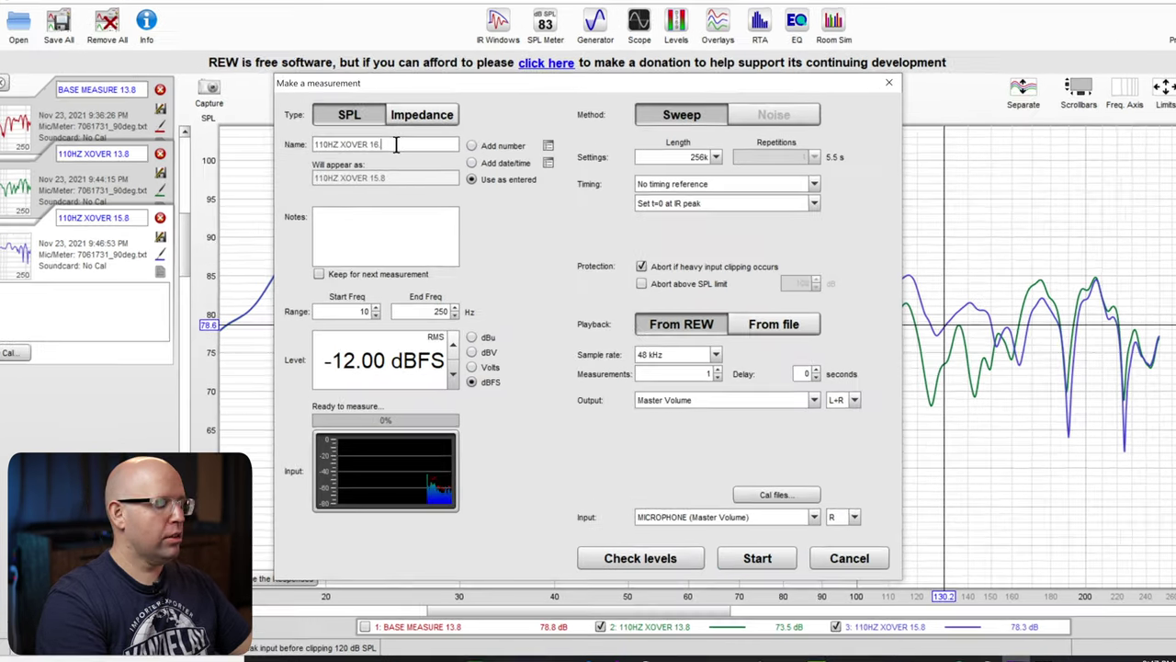
click(409, 160)
key(BackSpace)
key(BackSpace)
key(BackSpace)
text(6.8)
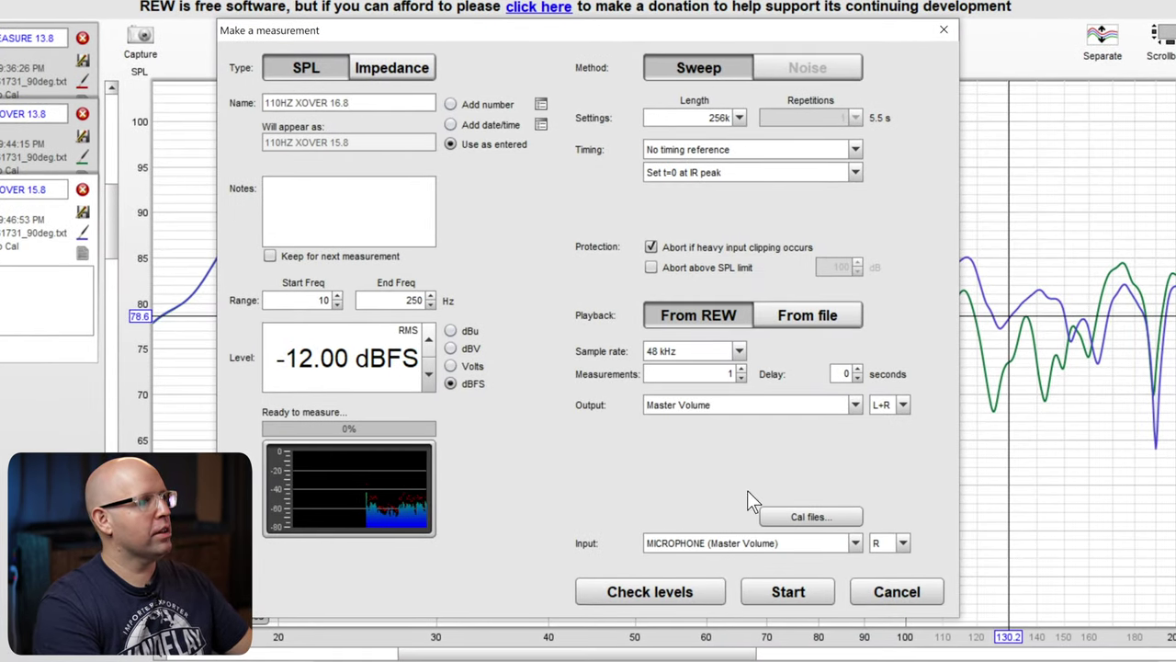
click(805, 597)
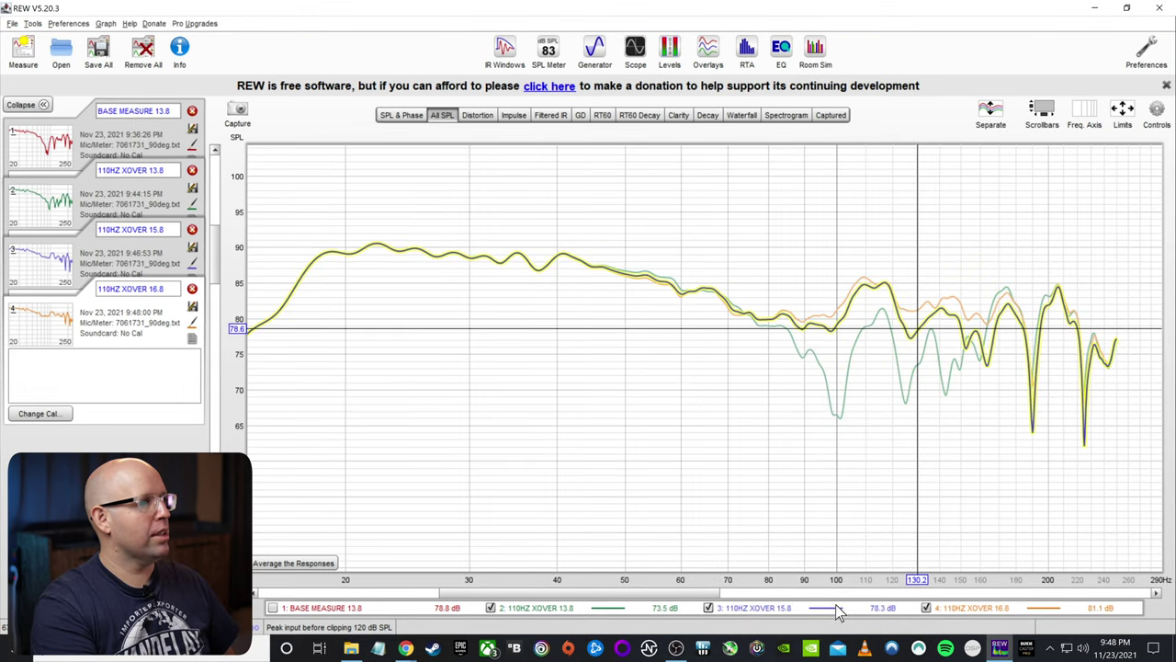
click(491, 607)
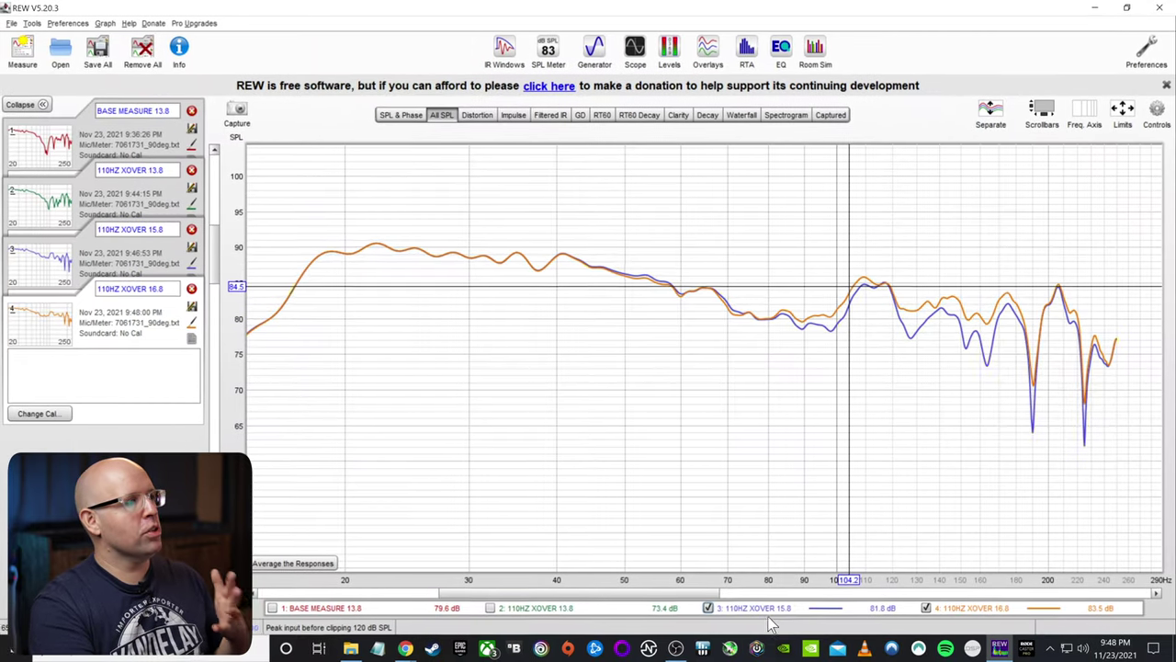
Hide the 110HZ XOVER 15.8 trace, briefly show BASE MEASURE 13.8 for comparison, then hide it again.
click(708, 607)
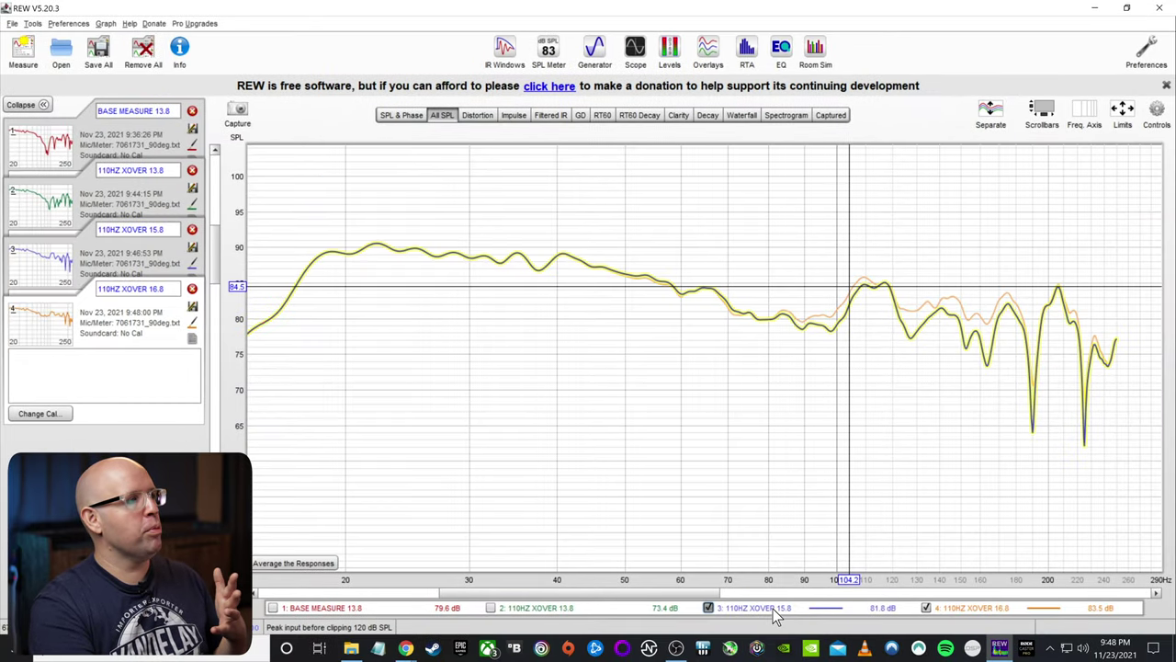
click(341, 615)
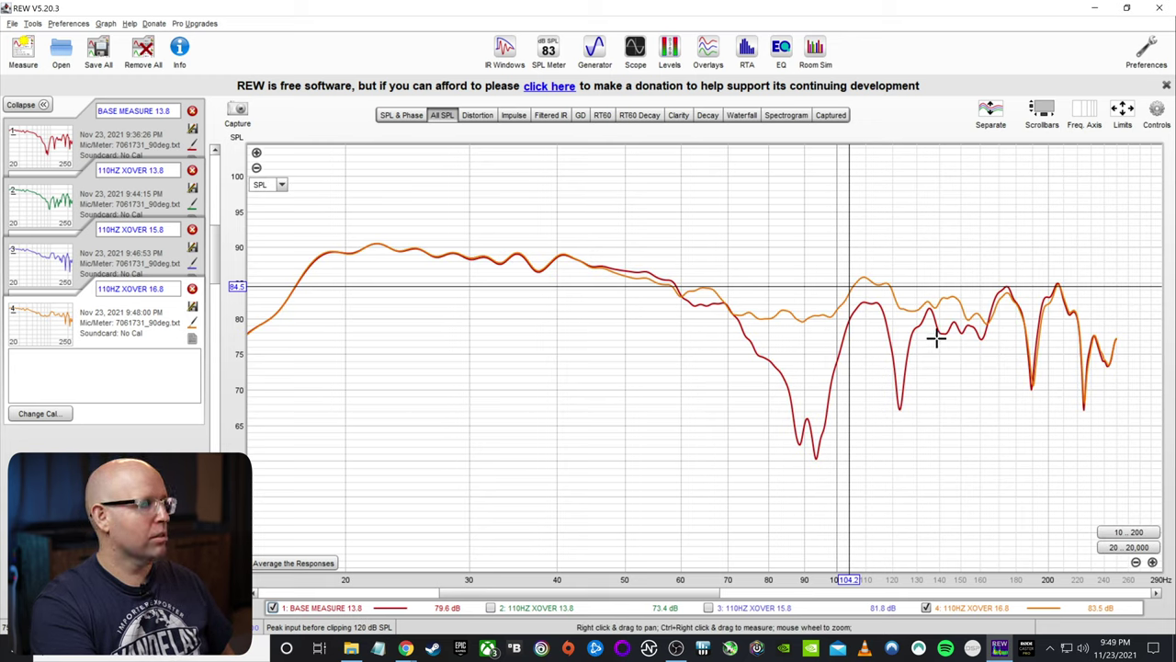
click(340, 610)
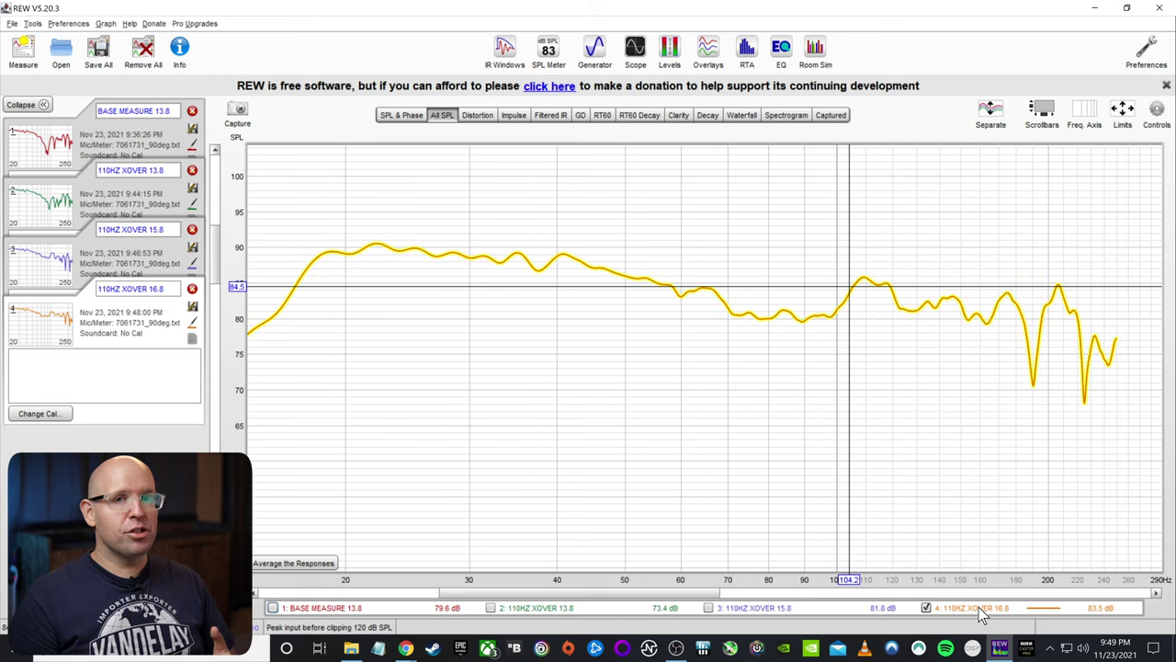